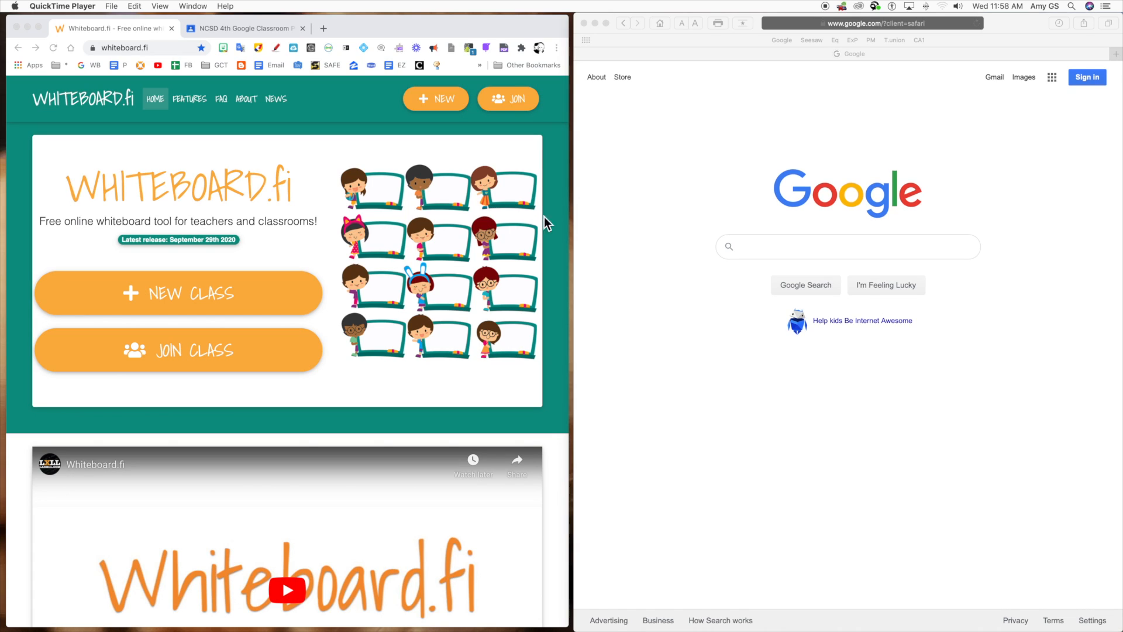
# Create a new whiteboard class with the teacher's display name, leaving the waiting room lobby and manual save mode disabled.
pyautogui.click(469, 235)
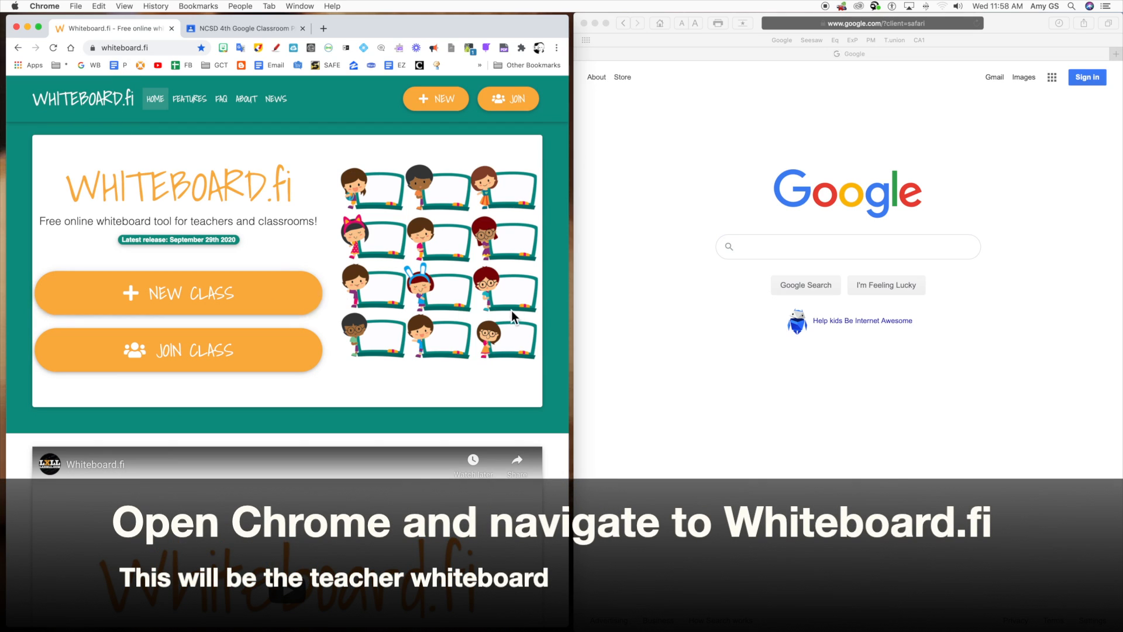
pyautogui.moveTo(571, 314)
pyautogui.mouseDown()
pyautogui.moveTo(524, 314)
pyautogui.moveTo(571, 316)
pyautogui.mouseUp()
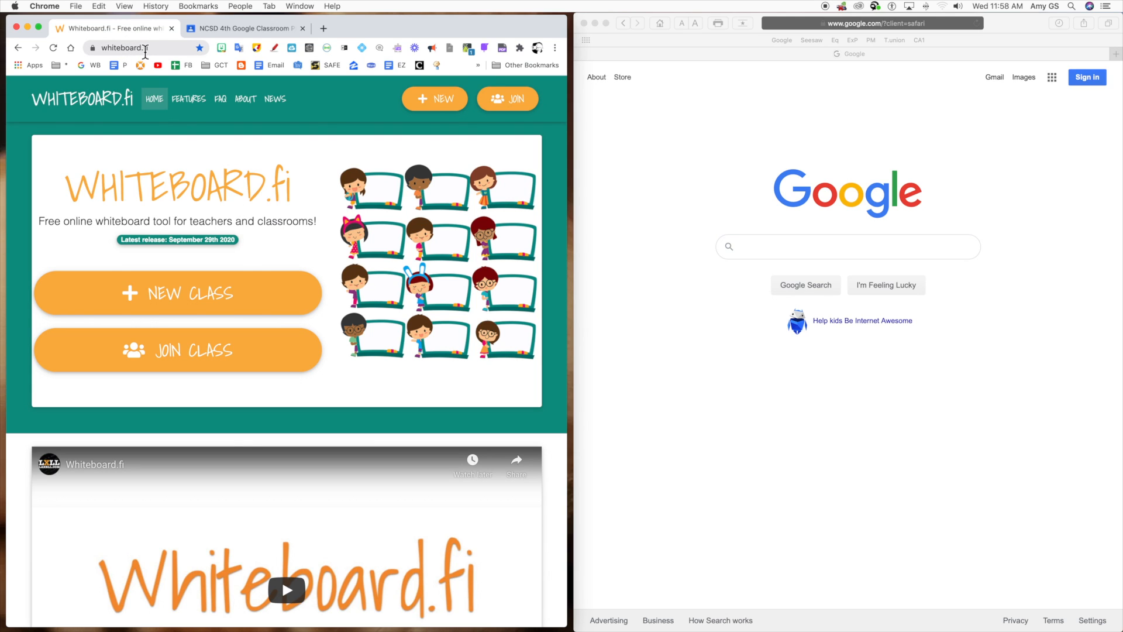
pyautogui.click(202, 293)
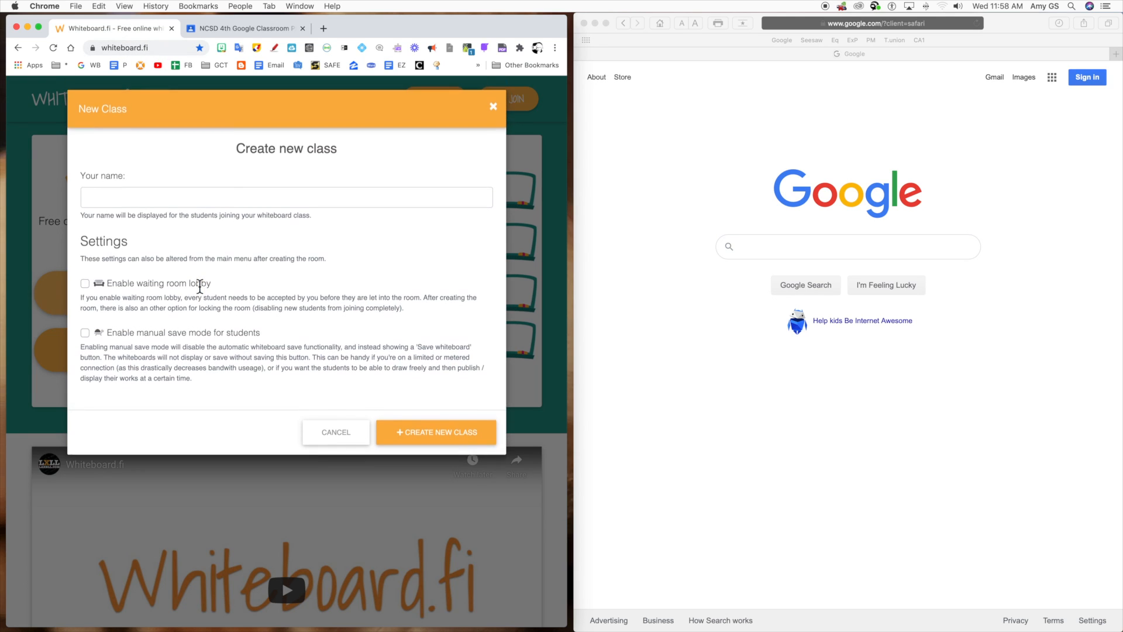
pyautogui.write('Mrs. G')
pyautogui.click(445, 442)
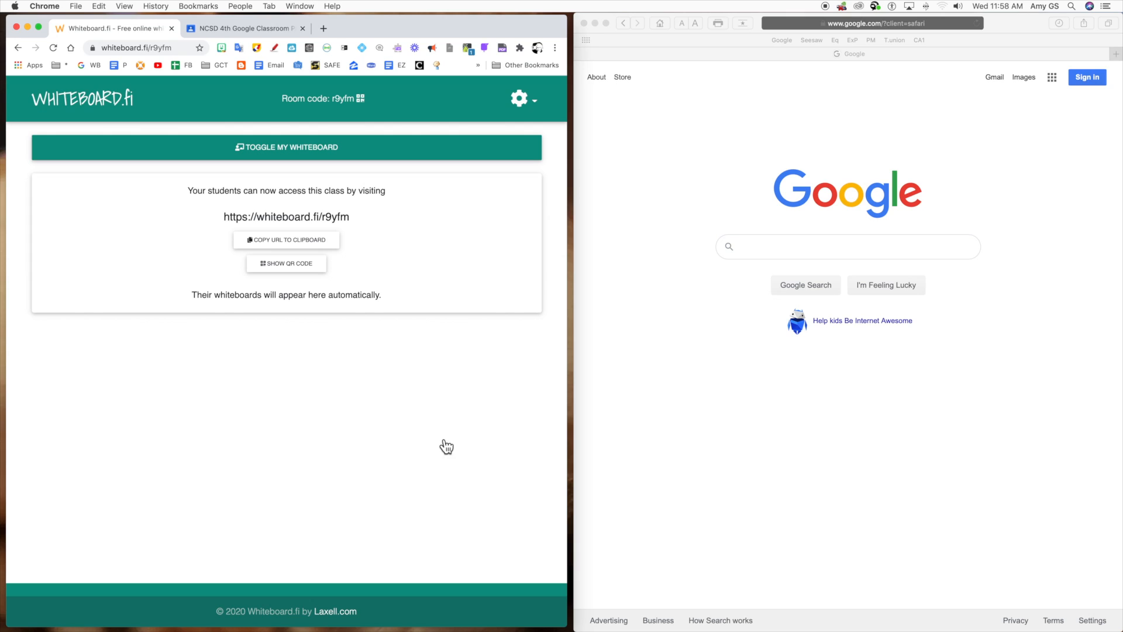
# Copy the new class's student access URL to the clipboard.
pyautogui.click(313, 246)
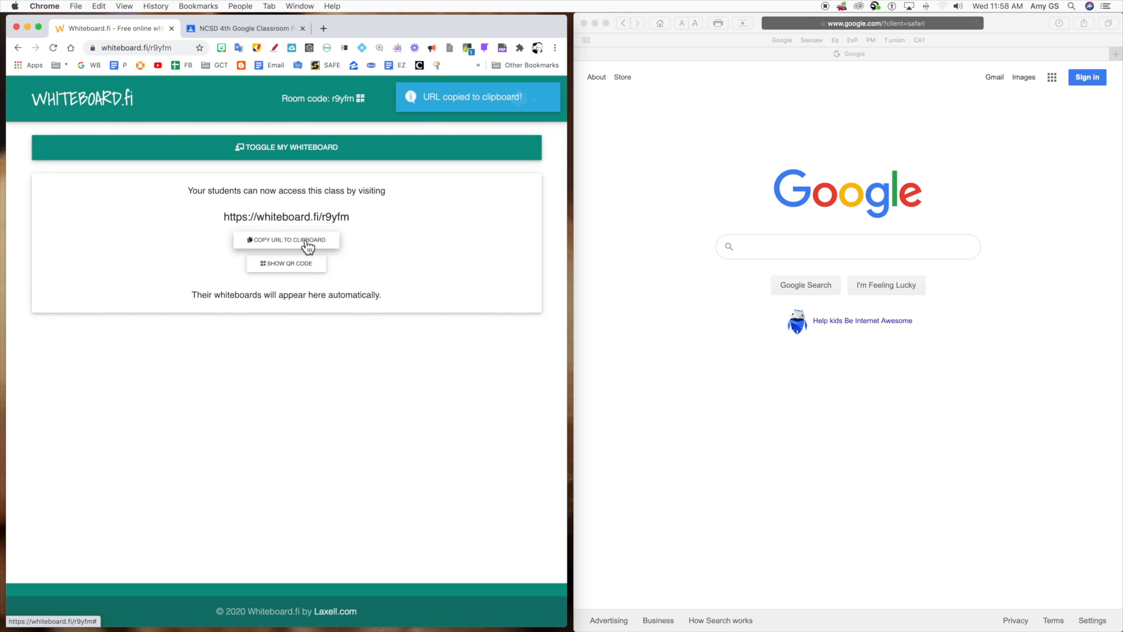
pyautogui.click(150, 47)
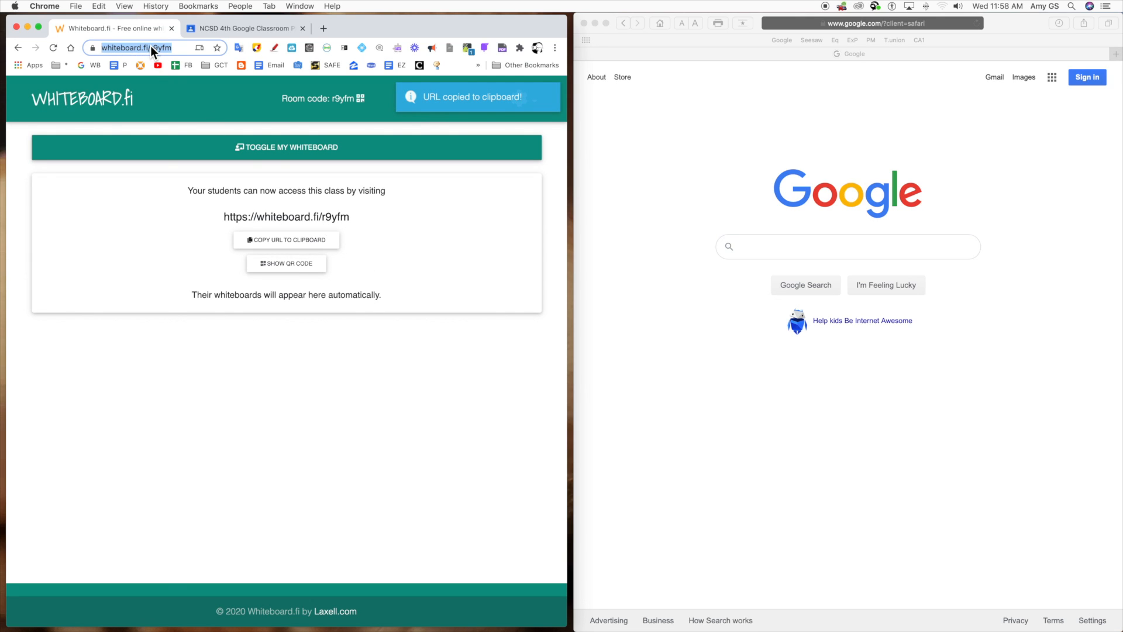
pyautogui.moveTo(351, 217); pyautogui.dragTo(206, 217)
pyautogui.click(389, 206)
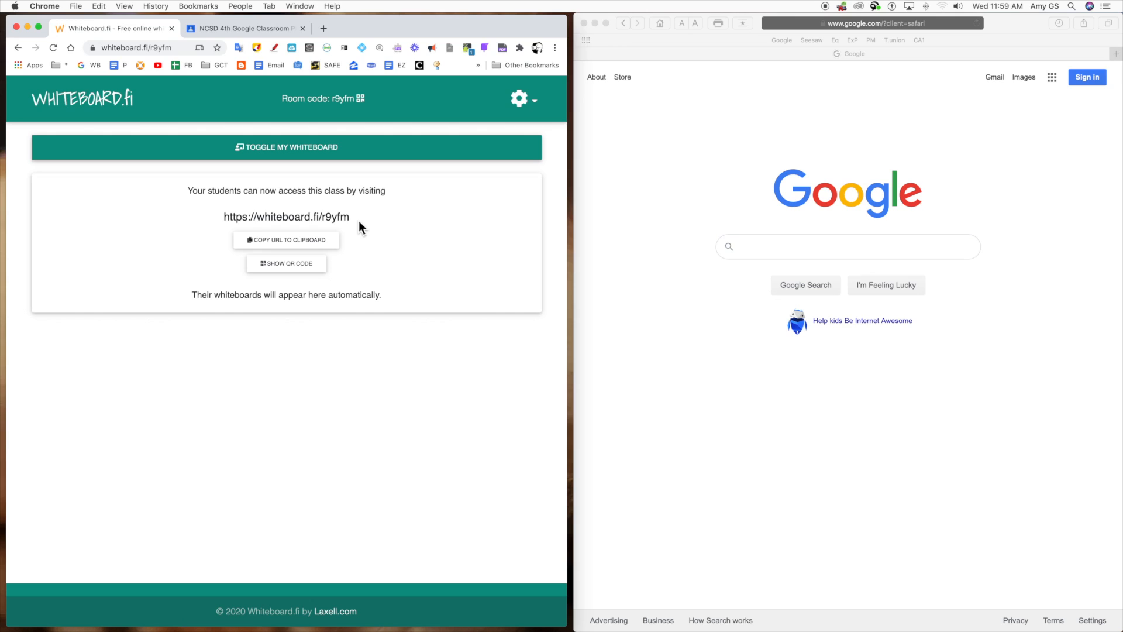
# Switch to Safari and open the copied class URL to load the student joining page.
pyautogui.click(653, 251)
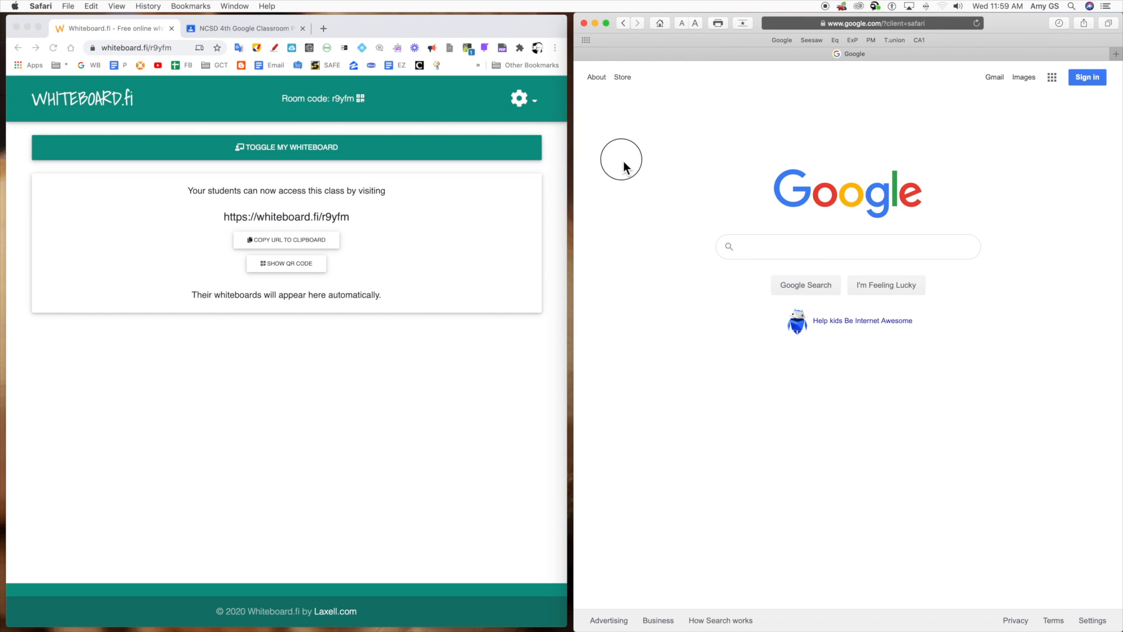
pyautogui.click(854, 22)
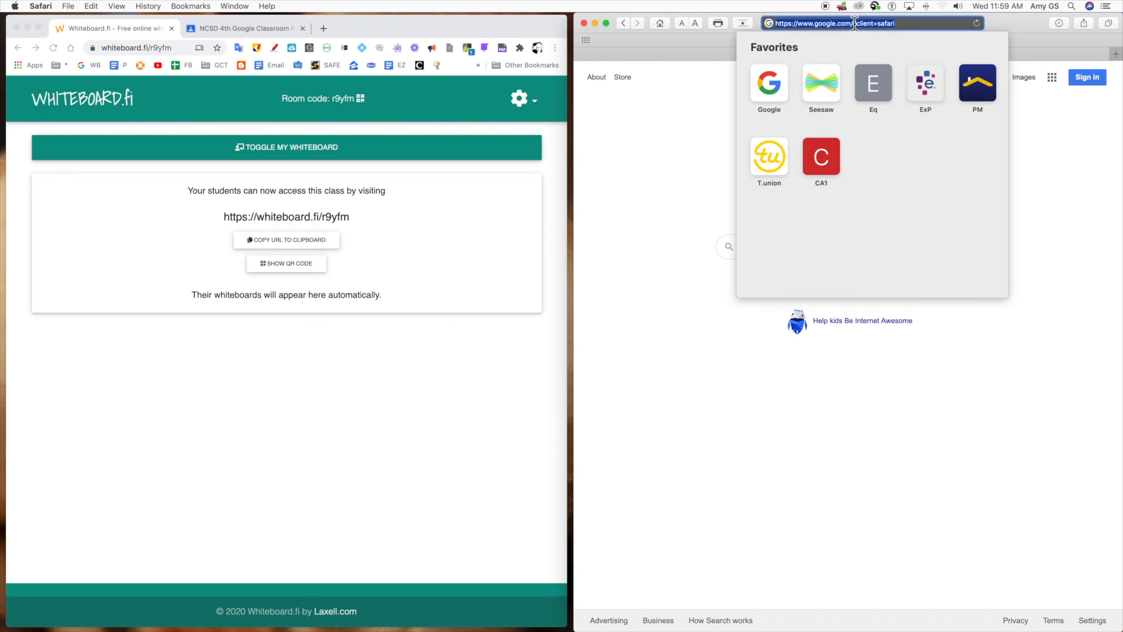
pyautogui.press('super+v')
pyautogui.press('Return')
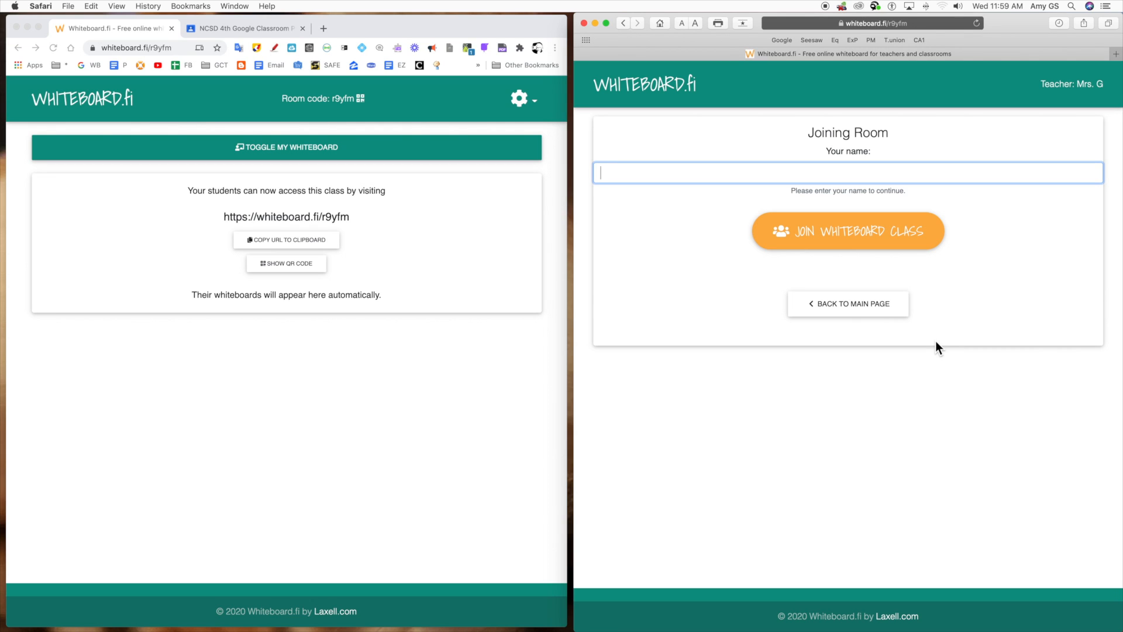
# In Chrome, join the Google Meet from the Google Classroom page with microphone and camera off, and dismiss the invitation details.
pyautogui.click(235, 26)
pyautogui.click(175, 242)
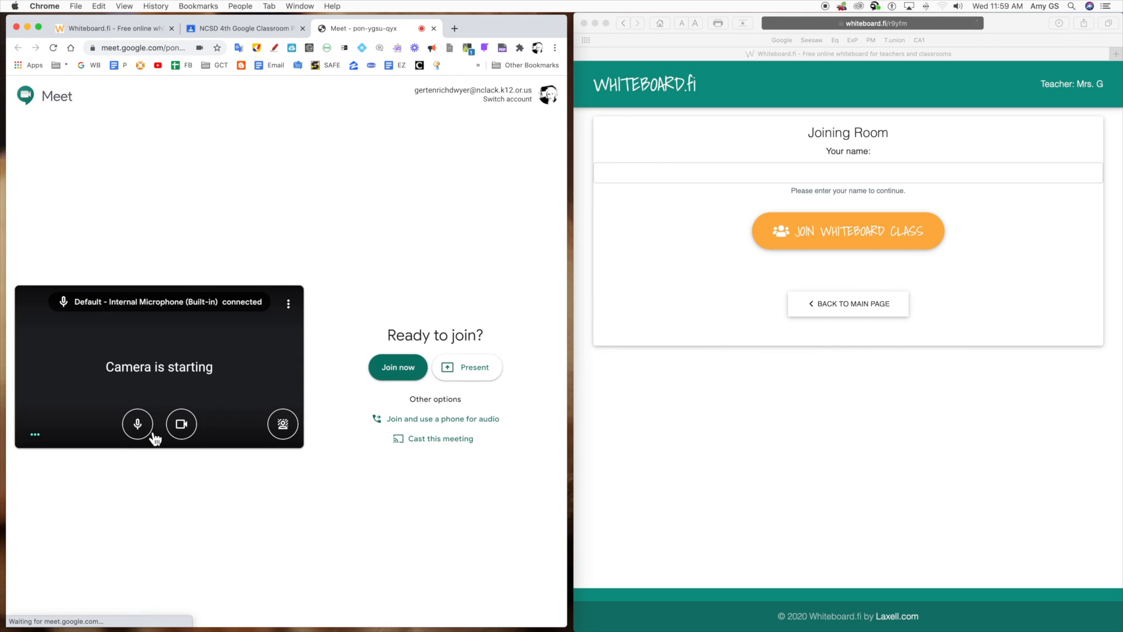
pyautogui.click(147, 431)
pyautogui.click(183, 422)
pyautogui.click(380, 378)
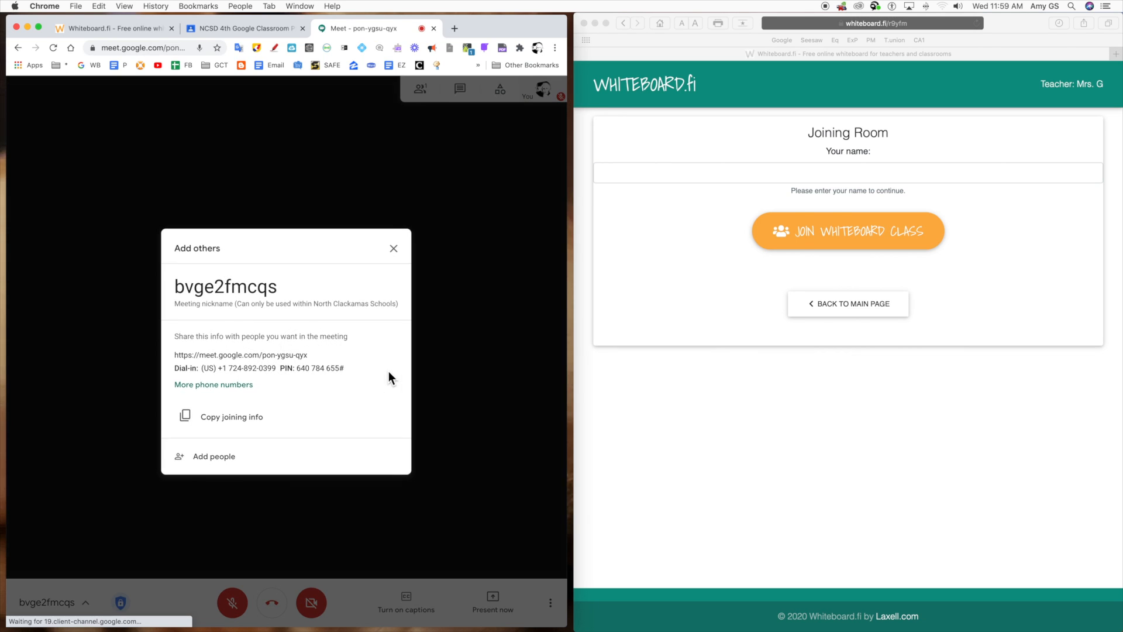
pyautogui.click(393, 248)
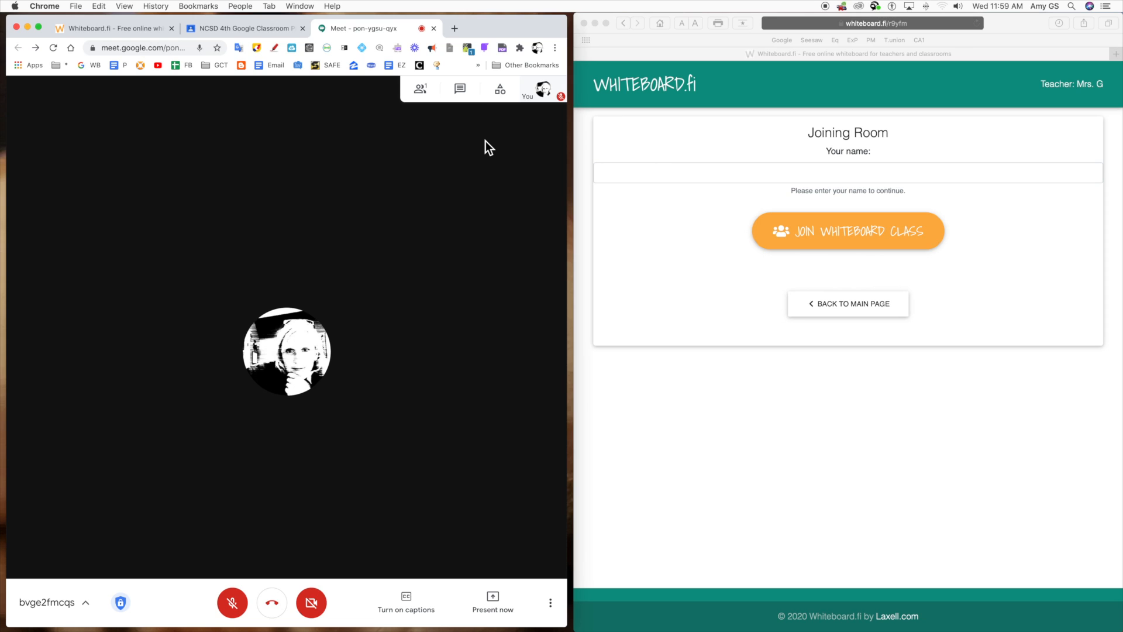
# Present the entire screen to the meeting and hide the screen-sharing notice.
pyautogui.click(497, 602)
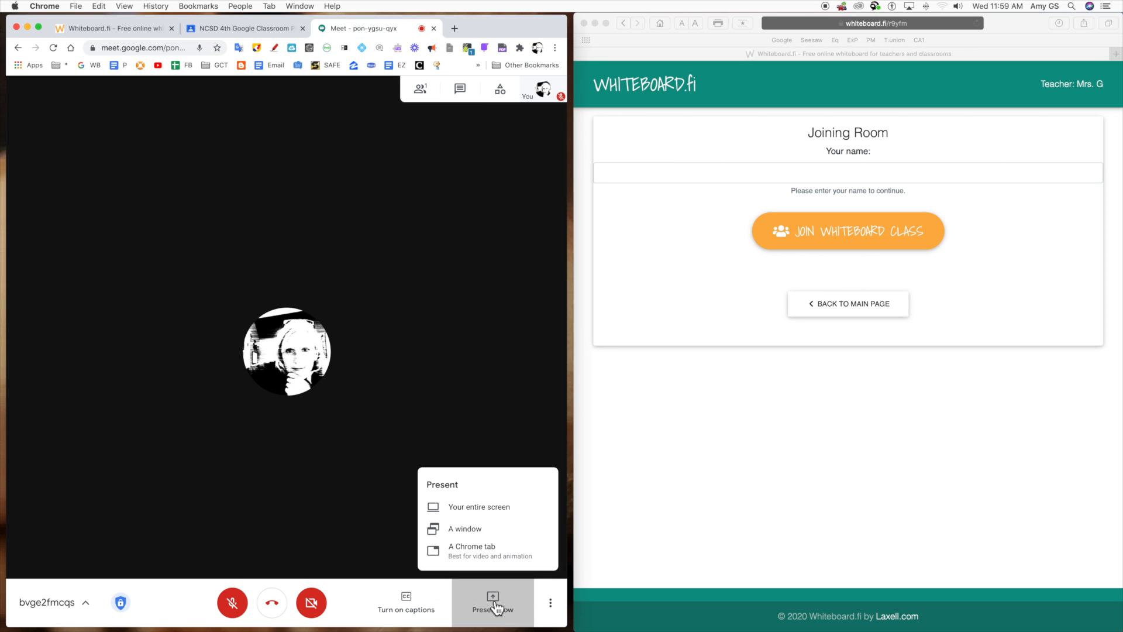
pyautogui.click(502, 515)
pyautogui.click(239, 196)
pyautogui.click(422, 284)
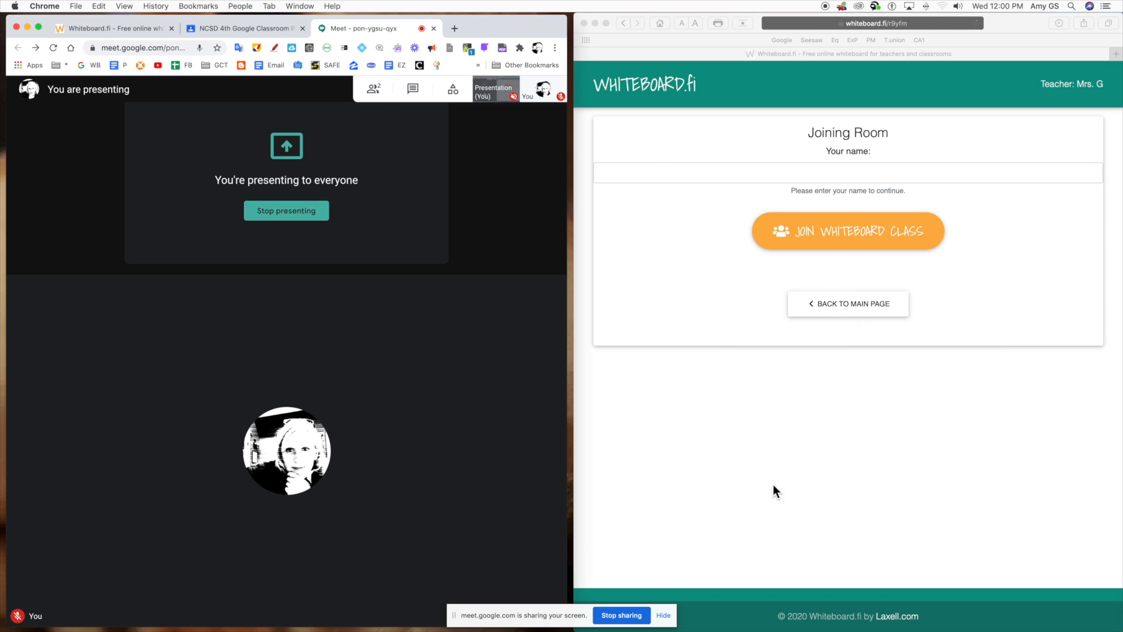
pyautogui.click(664, 615)
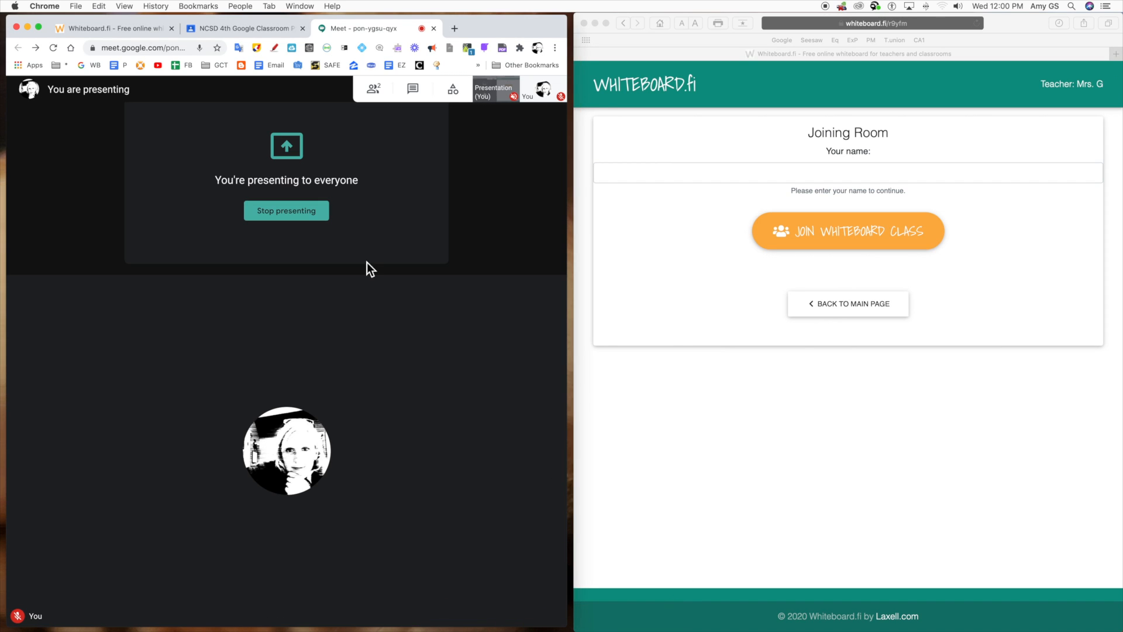
# Return to the Whiteboard.fi class, widen the browser window to nearly full screen, and show the teacher whiteboard.
pyautogui.click(135, 28)
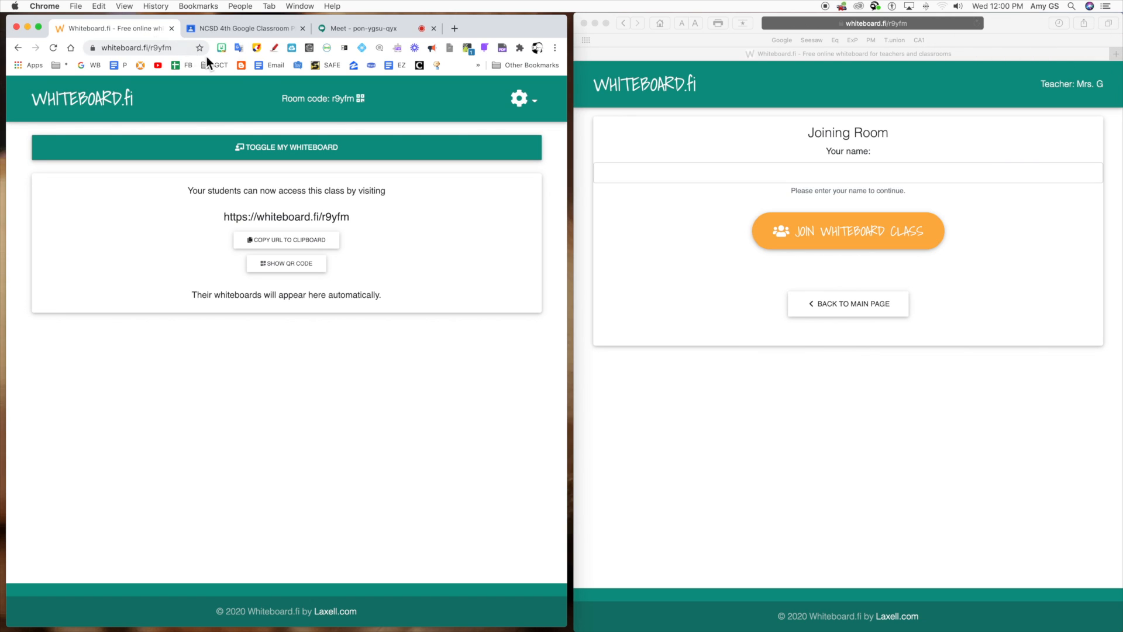
pyautogui.moveTo(566, 210); pyautogui.dragTo(1108, 222)
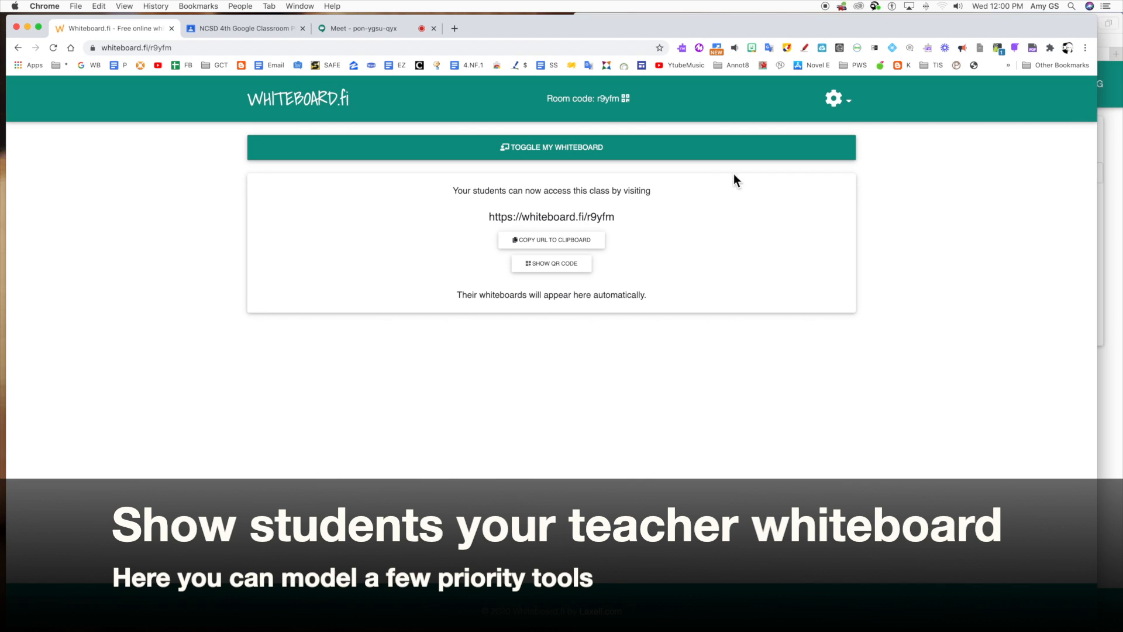
pyautogui.click(552, 153)
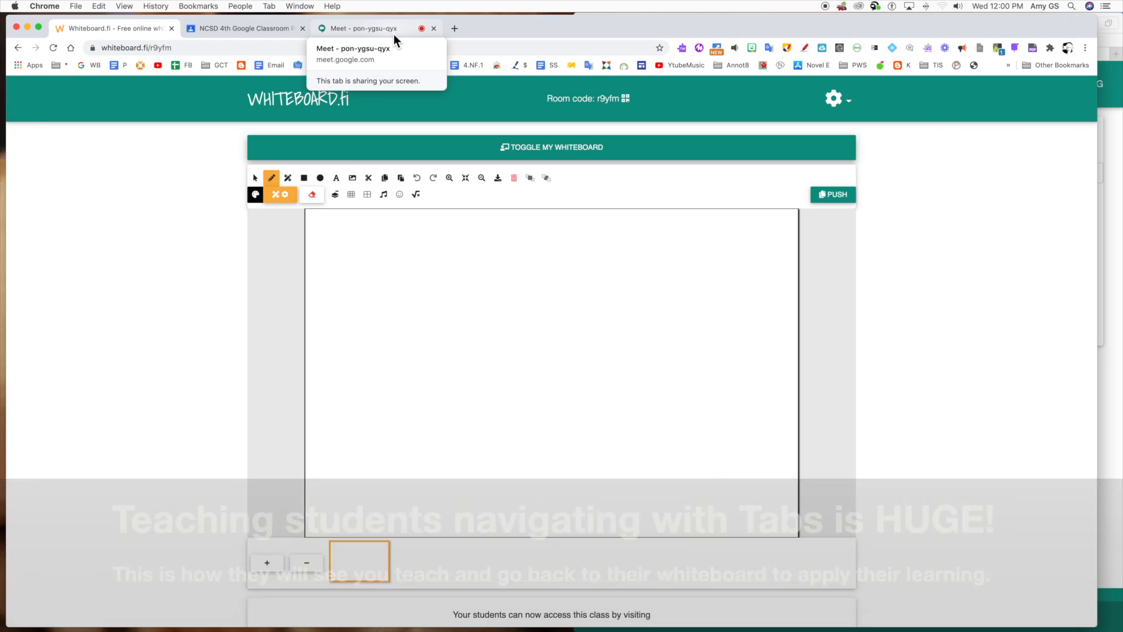
# Alternate between the Google Meet call and the Whiteboard.fi class, ending on the teacher whiteboard.
pyautogui.click(363, 30)
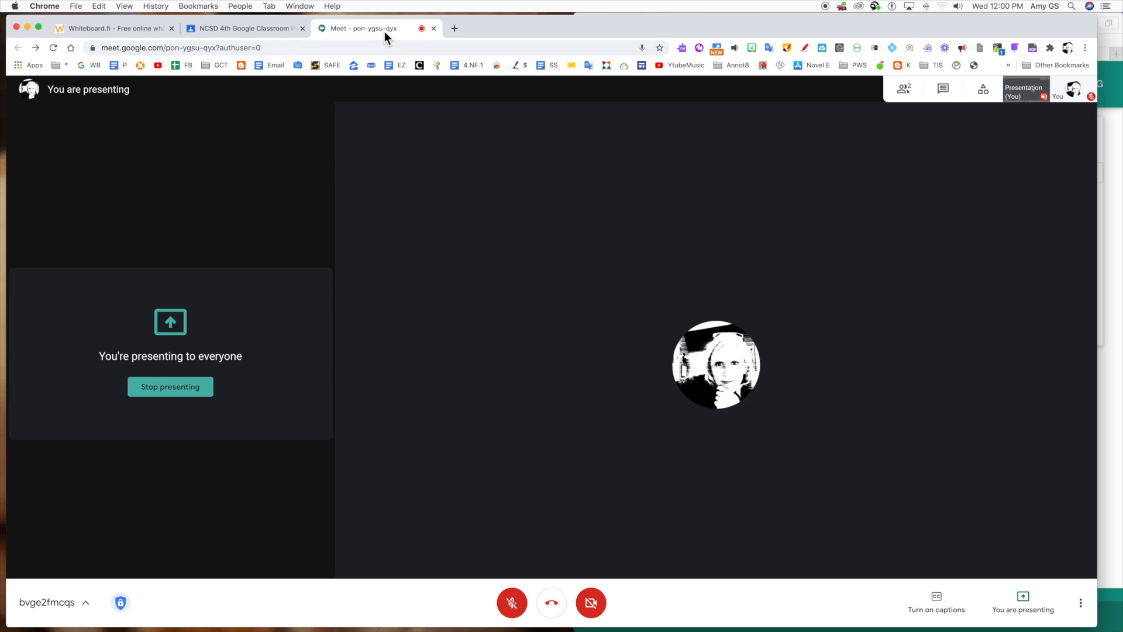
pyautogui.click(107, 27)
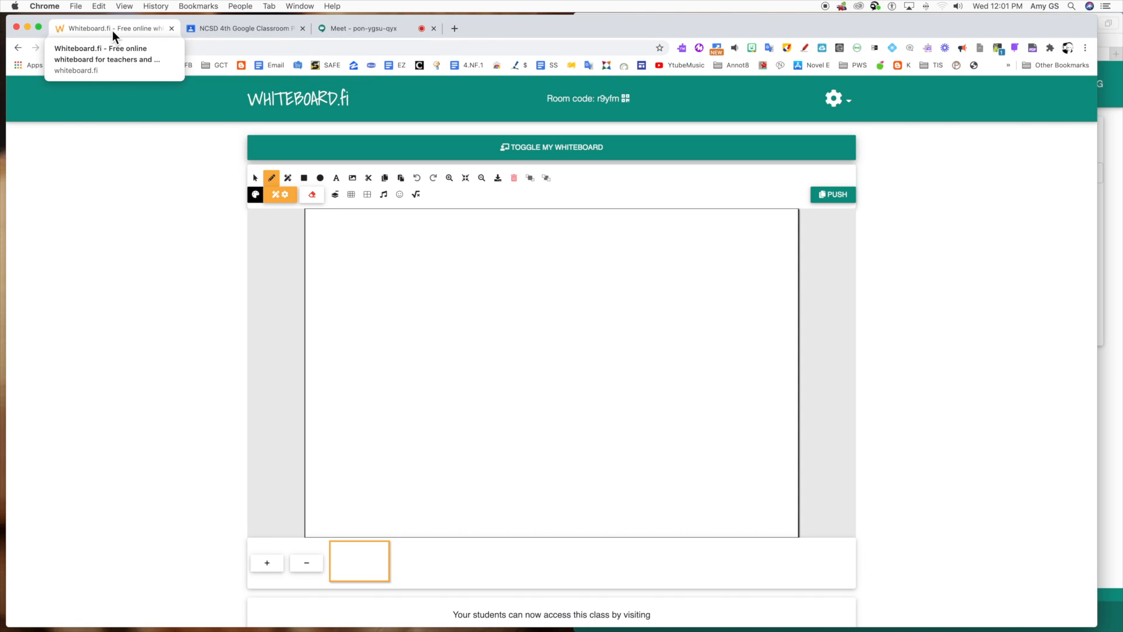
pyautogui.click(358, 28)
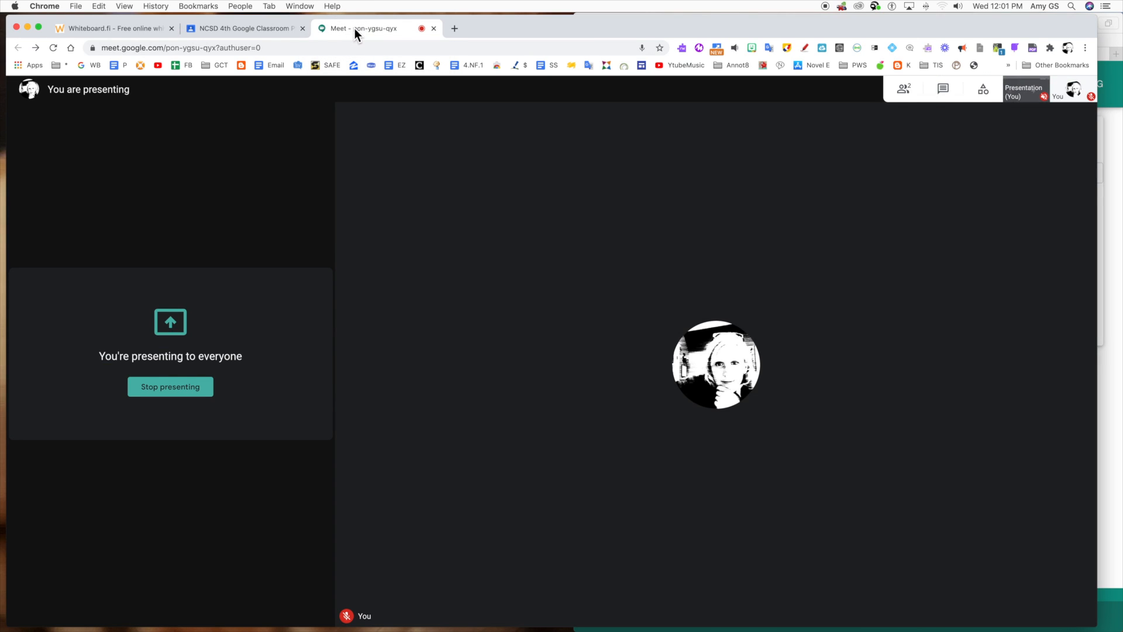
pyautogui.click(129, 28)
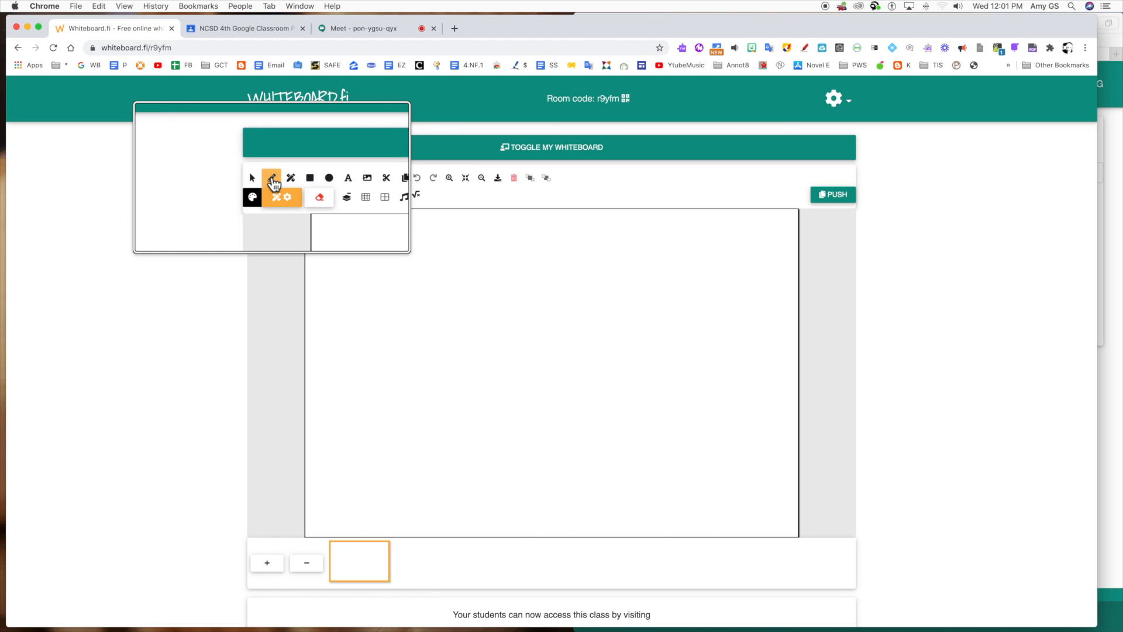
# Draw a large black freehand spiral on the whiteboard and a purple wavy line across its left side.
pyautogui.click(508, 323)
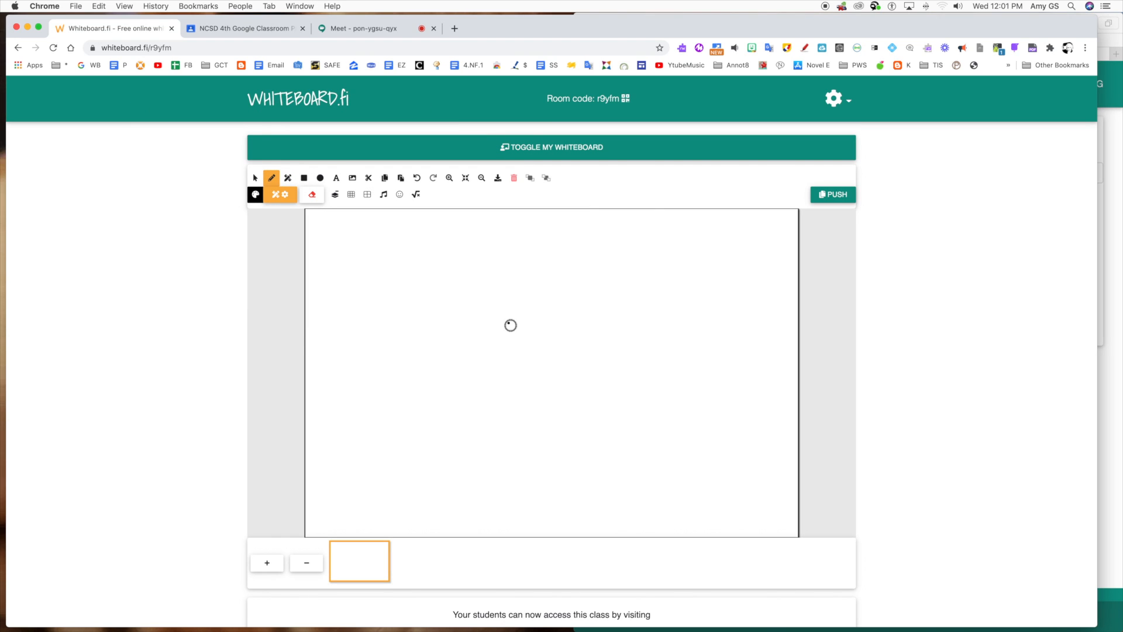
pyautogui.moveTo(516, 305)
pyautogui.mouseDown()
pyautogui.moveTo(446, 359)
pyautogui.moveTo(473, 267)
pyautogui.moveTo(664, 290)
pyautogui.mouseUp()
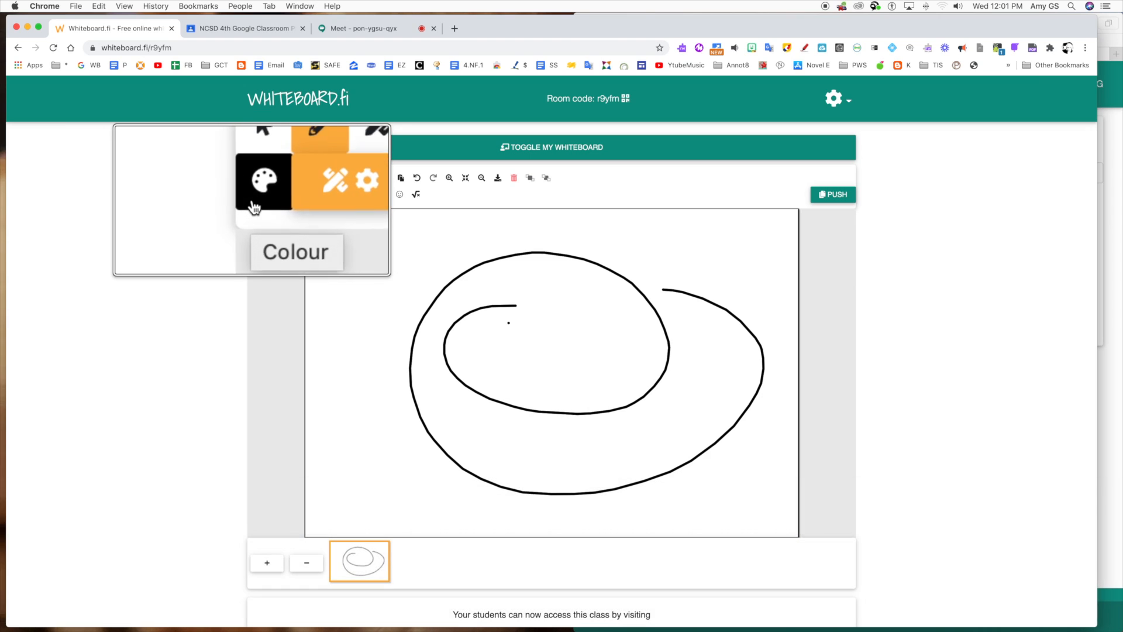
pyautogui.click(256, 205)
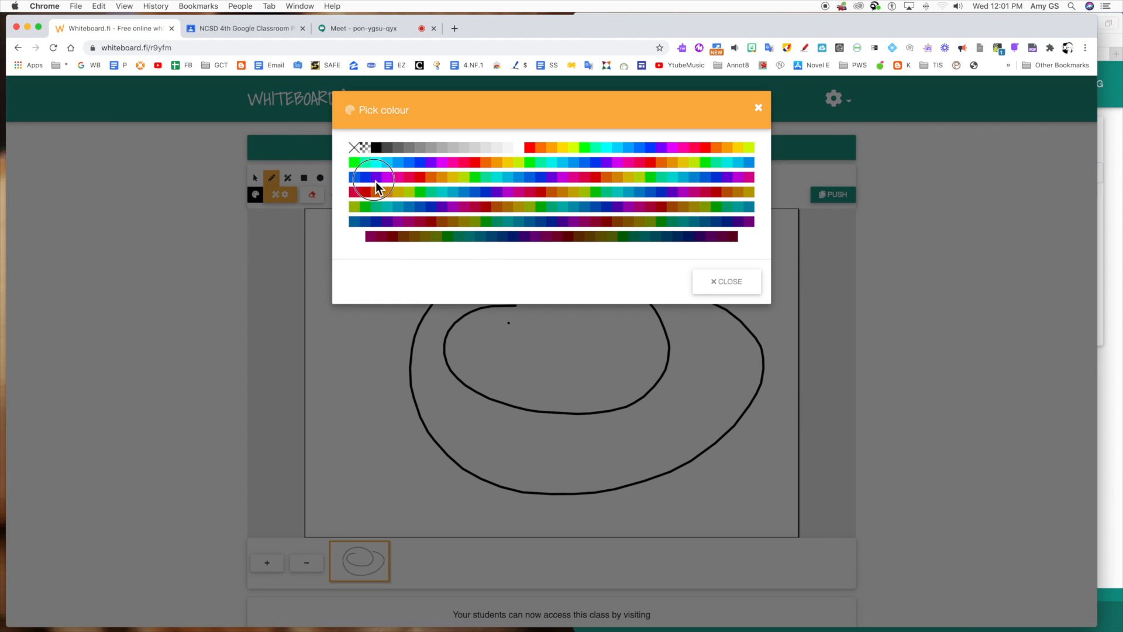
pyautogui.click(376, 181)
pyautogui.moveTo(411, 267)
pyautogui.mouseDown()
pyautogui.moveTo(381, 306)
pyautogui.moveTo(613, 408)
pyautogui.mouseUp()
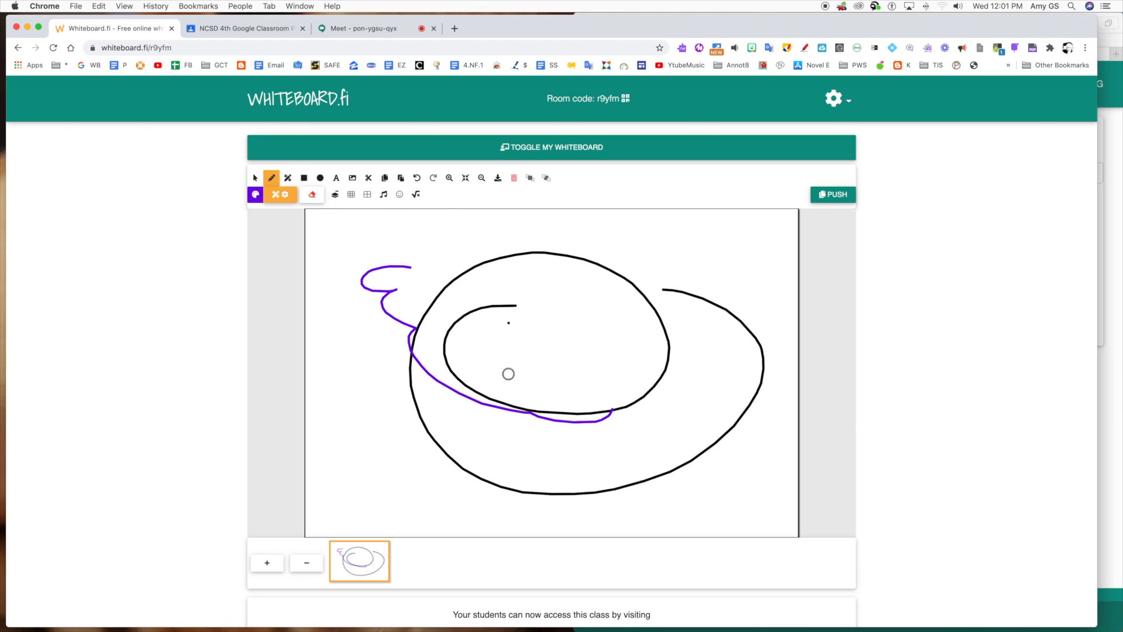
# Set the pencil's line width to 28 and draw a thick purple stroke across the top of the spiral.
pyautogui.click(276, 196)
pyautogui.moveTo(277, 227); pyautogui.dragTo(308, 229)
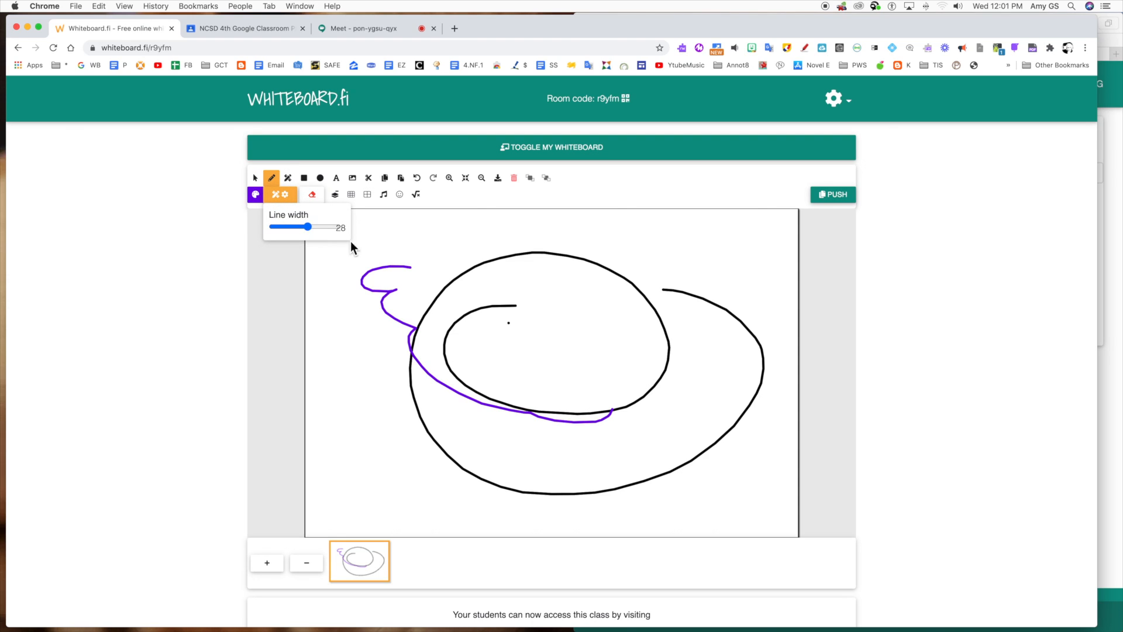
pyautogui.moveTo(471, 259); pyautogui.dragTo(690, 340)
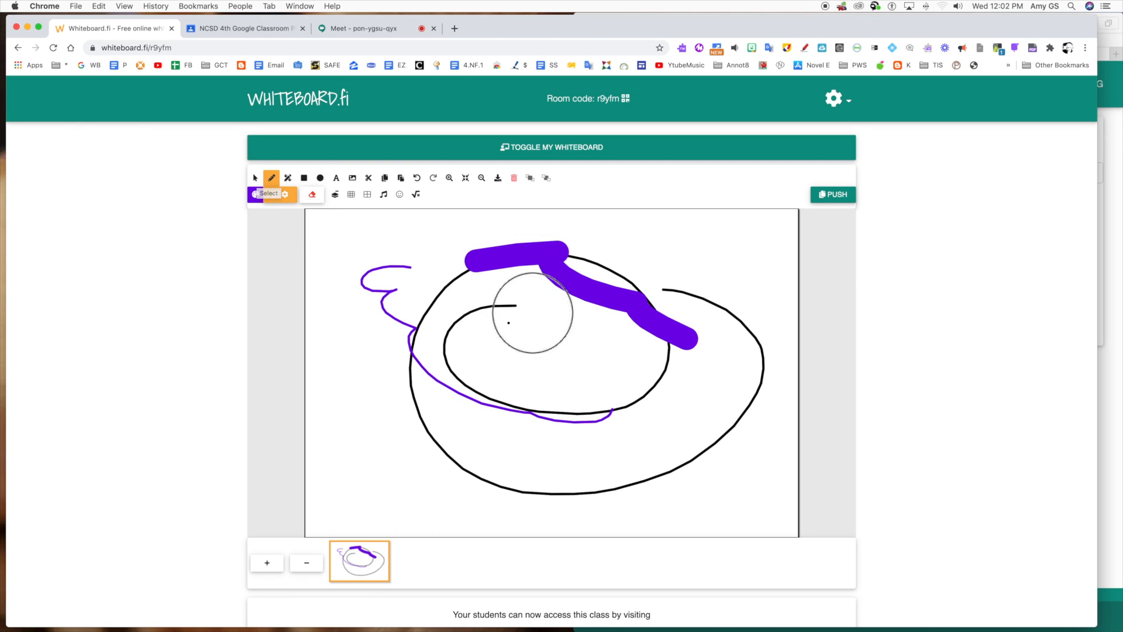
# Use the Select tool to select all the drawn strokes together, clear the selection, and pick strokes individually.
pyautogui.click(258, 183)
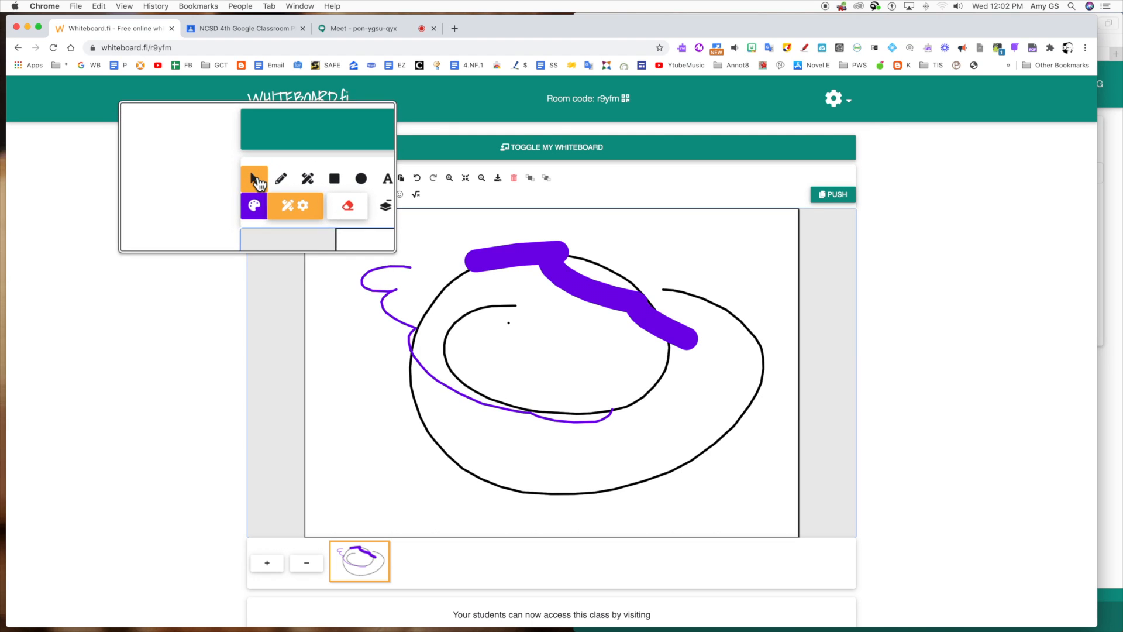
pyautogui.moveTo(335, 258)
pyautogui.mouseDown()
pyautogui.moveTo(515, 426)
pyautogui.moveTo(799, 526)
pyautogui.mouseUp()
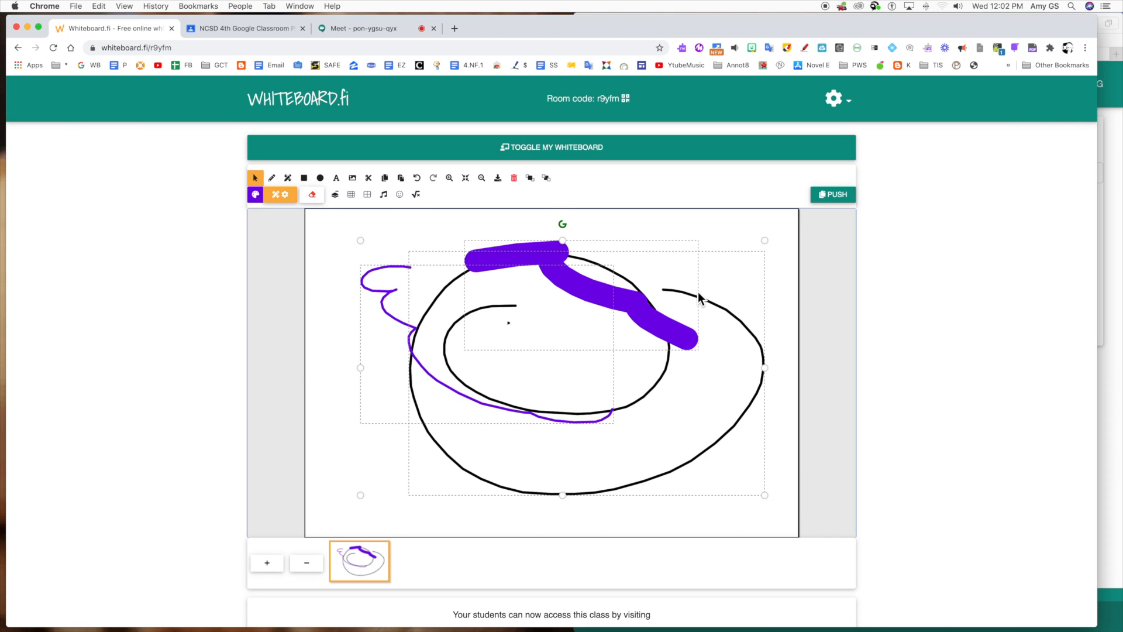
pyautogui.click(723, 231)
pyautogui.click(577, 280)
pyautogui.click(421, 333)
# Recolour the large black spiral blue.
pyautogui.click(564, 495)
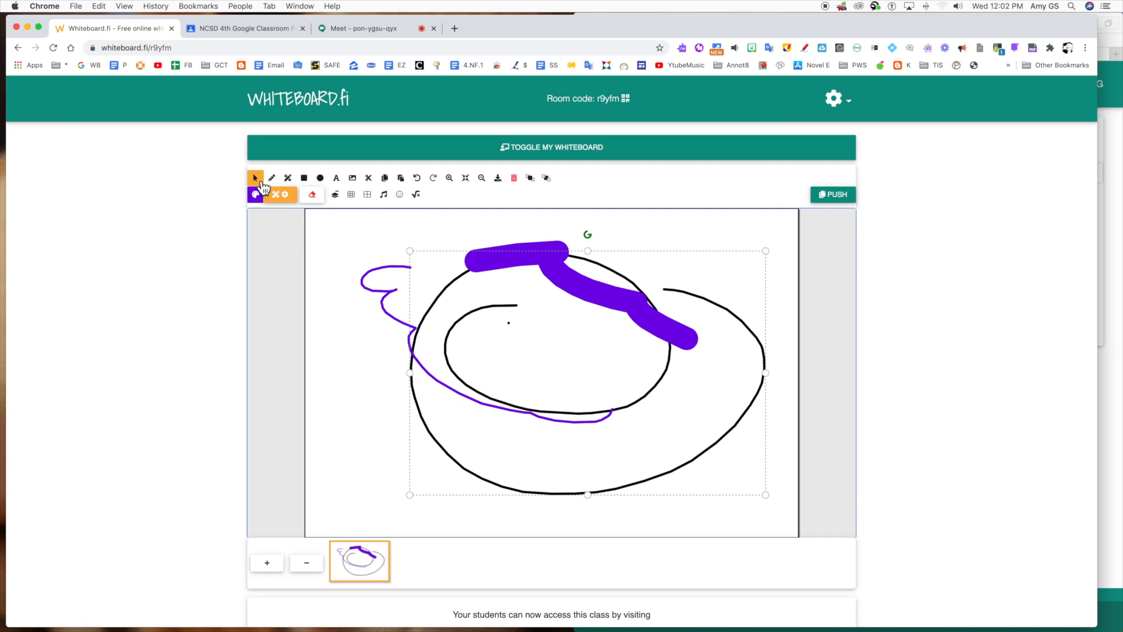
pyautogui.click(257, 194)
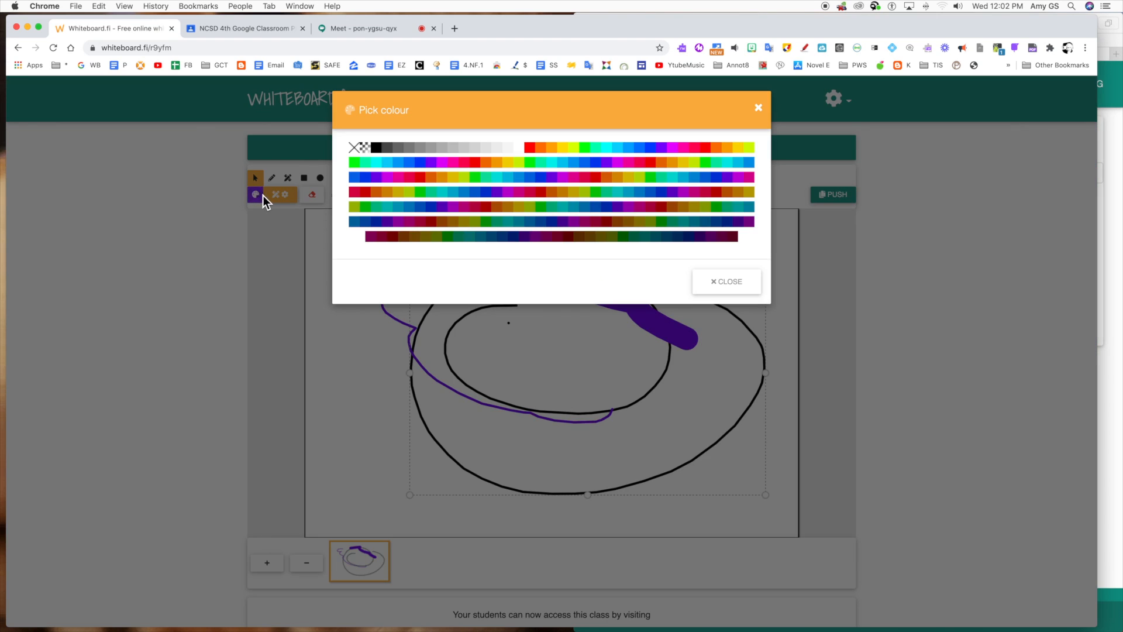
pyautogui.click(353, 178)
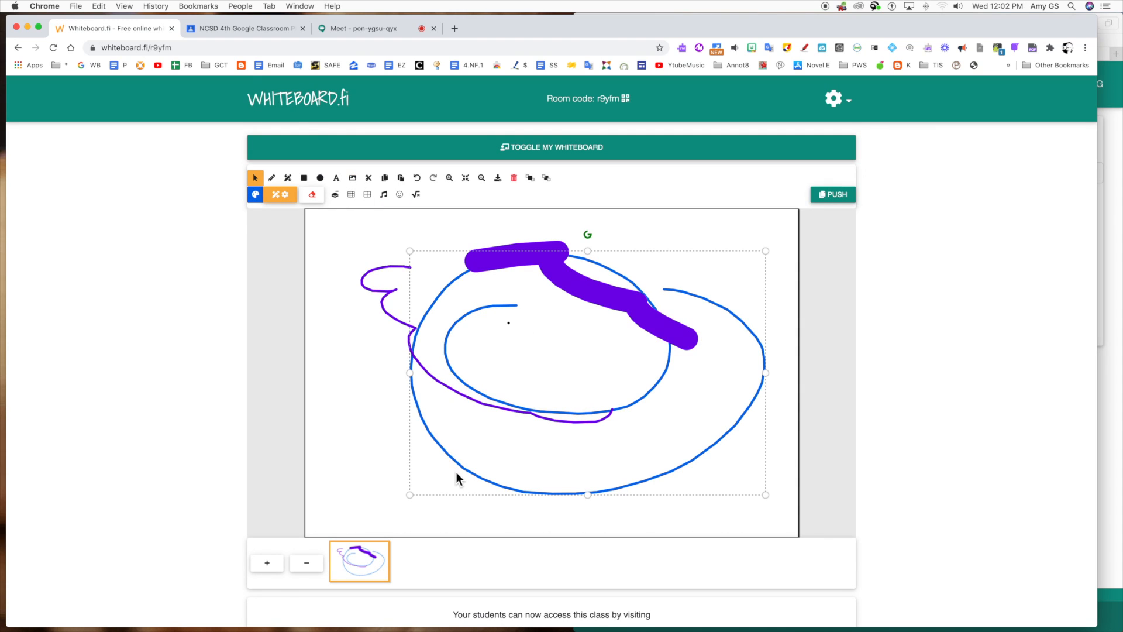
# Recolour the thick purple stroke across the top of the spiral lime yellow.
pyautogui.click(627, 306)
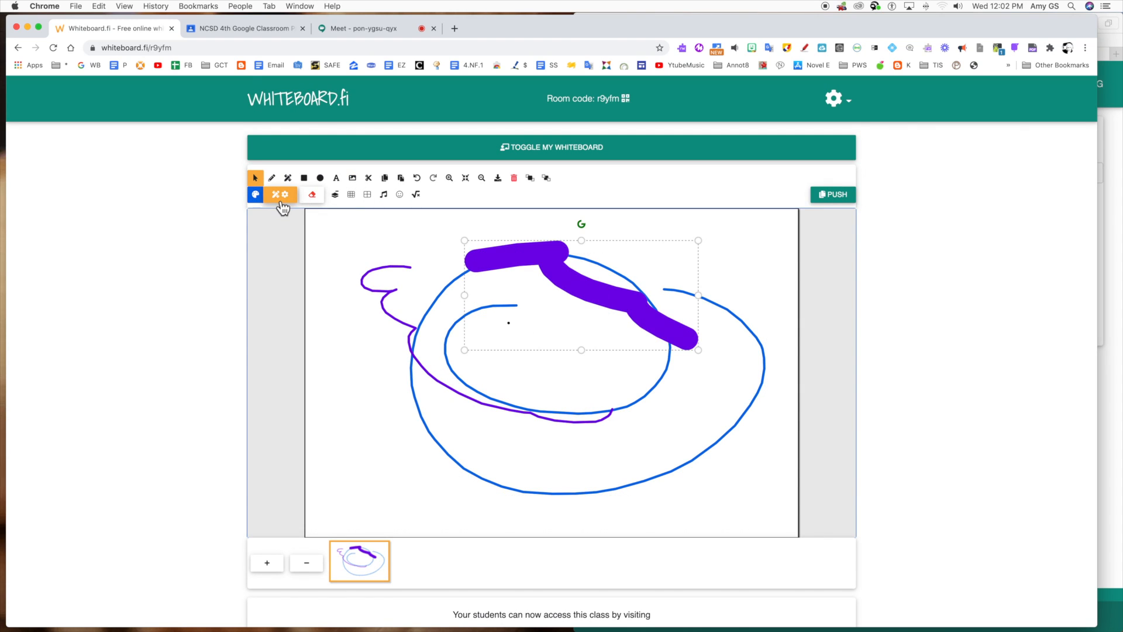
pyautogui.click(256, 195)
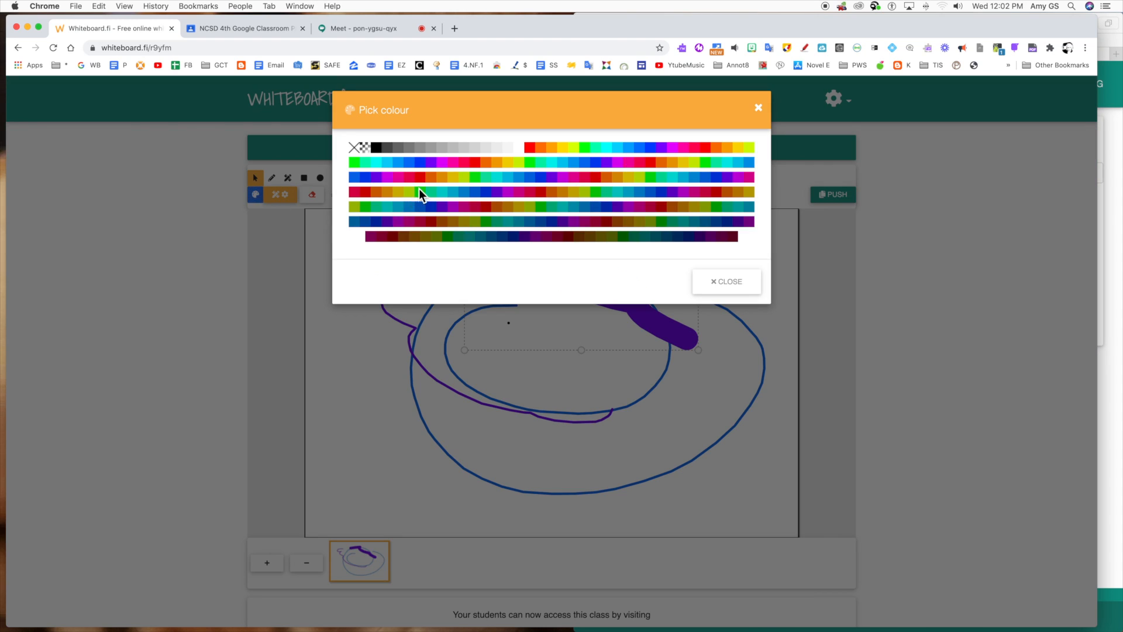
pyautogui.click(574, 149)
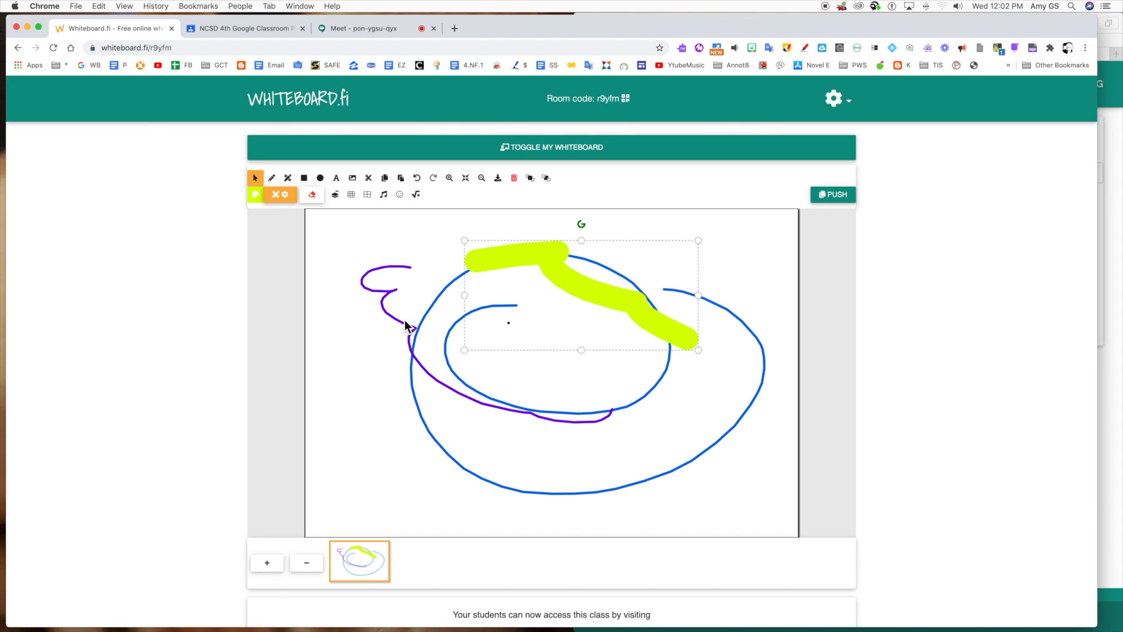
# Select all the drawn strokes together and recolour them green.
pyautogui.moveTo(311, 216)
pyautogui.mouseDown()
pyautogui.moveTo(607, 446)
pyautogui.moveTo(787, 532)
pyautogui.moveTo(767, 521)
pyautogui.mouseUp()
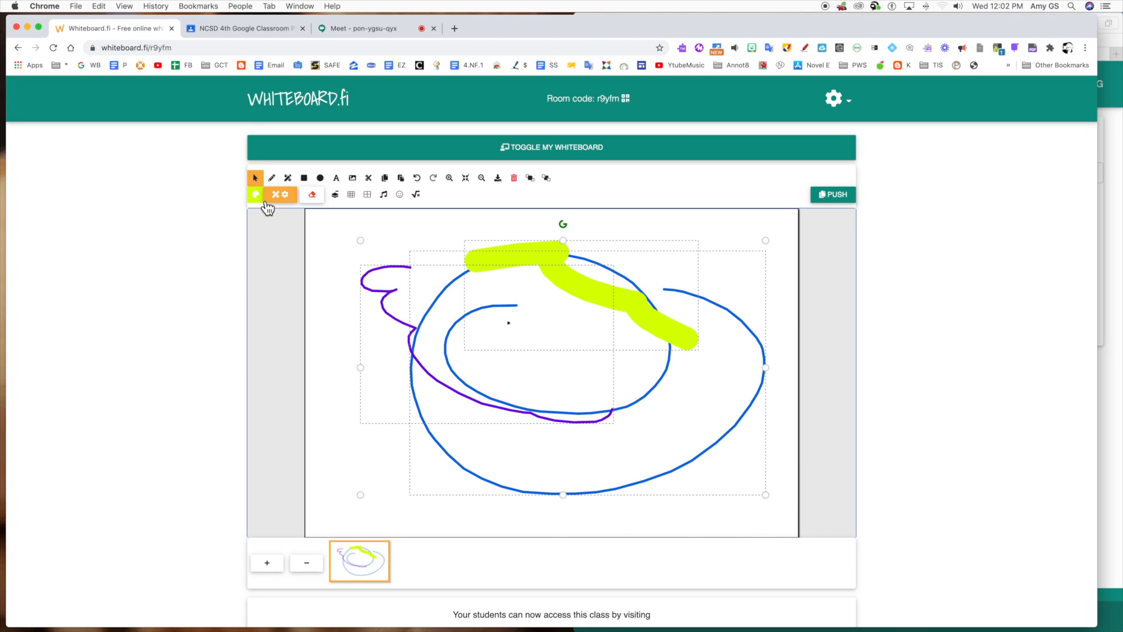
pyautogui.click(257, 195)
pyautogui.click(367, 212)
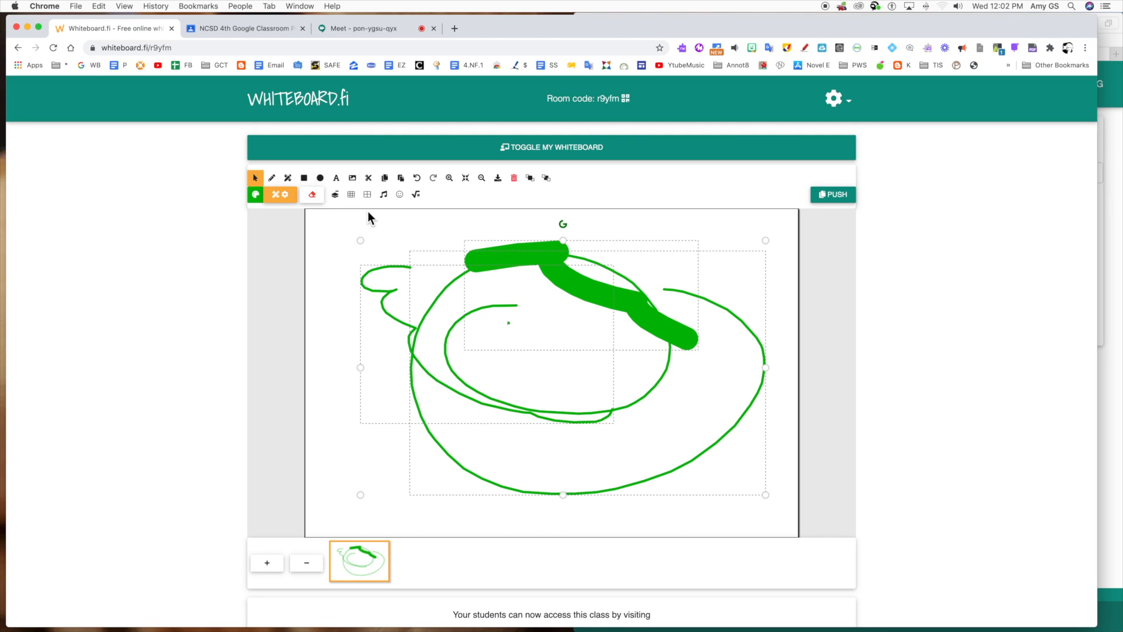
# Set the selected strokes' line width to 4 and reduce their opacity.
pyautogui.click(281, 195)
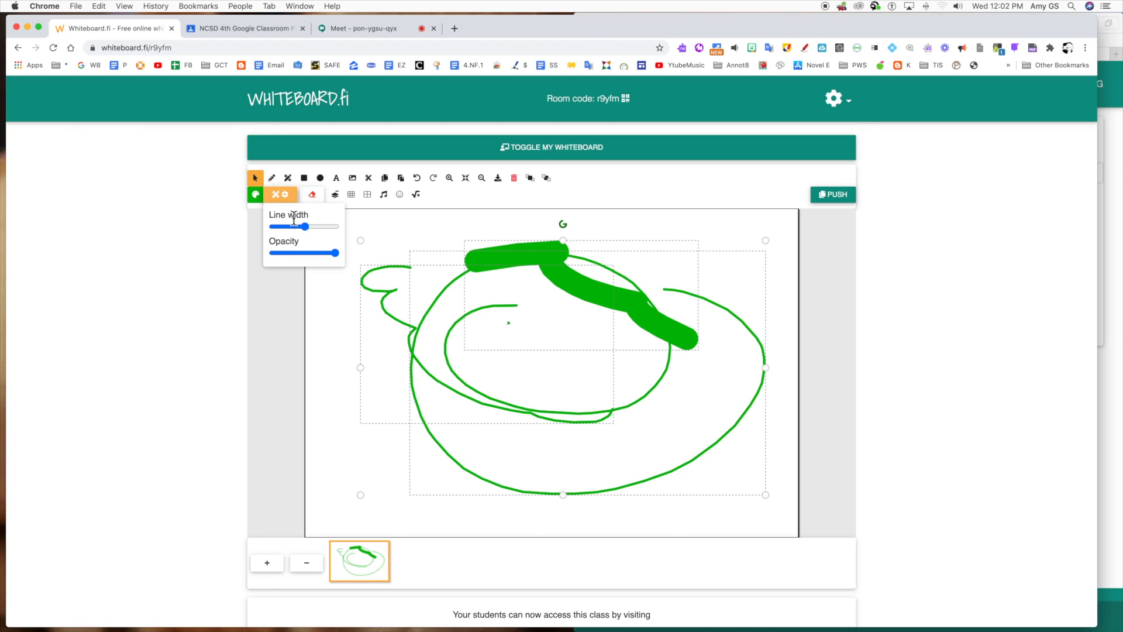
pyautogui.moveTo(308, 228); pyautogui.dragTo(279, 229)
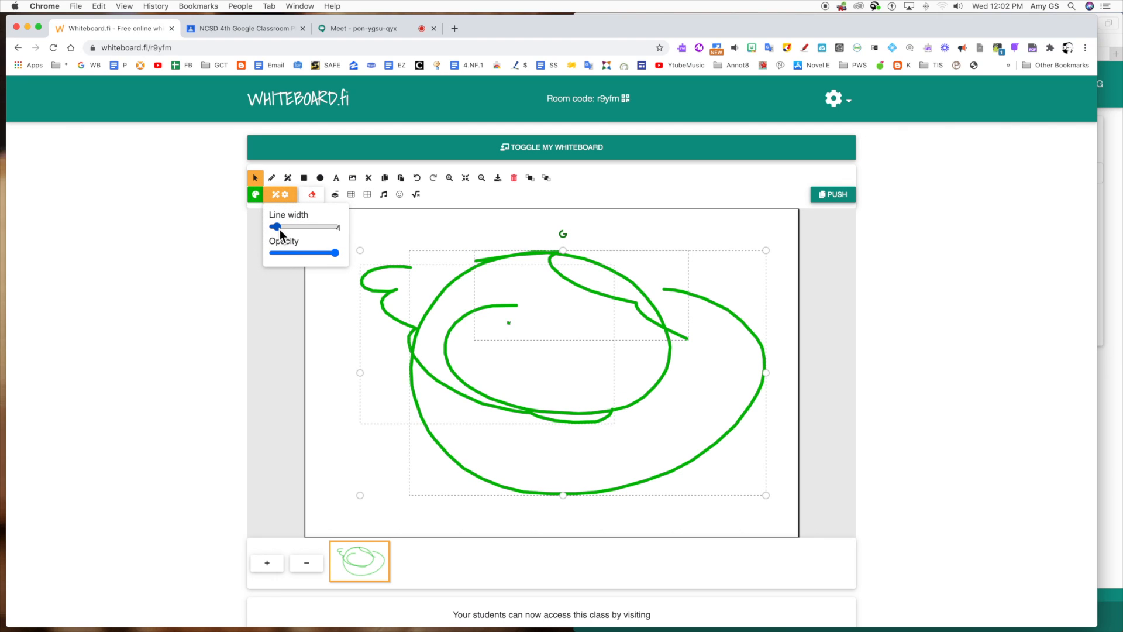
pyautogui.moveTo(332, 255); pyautogui.dragTo(290, 254)
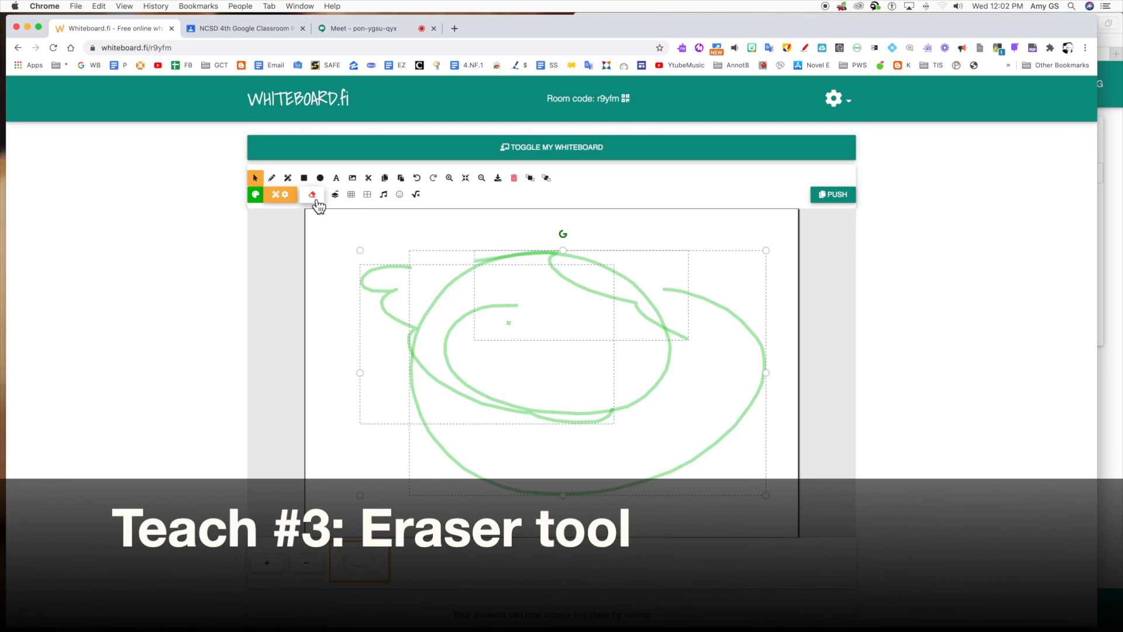
# Erase part of the spiral's upper edge with the eraser tool and clear the foreground while keeping the background.
pyautogui.click(315, 198)
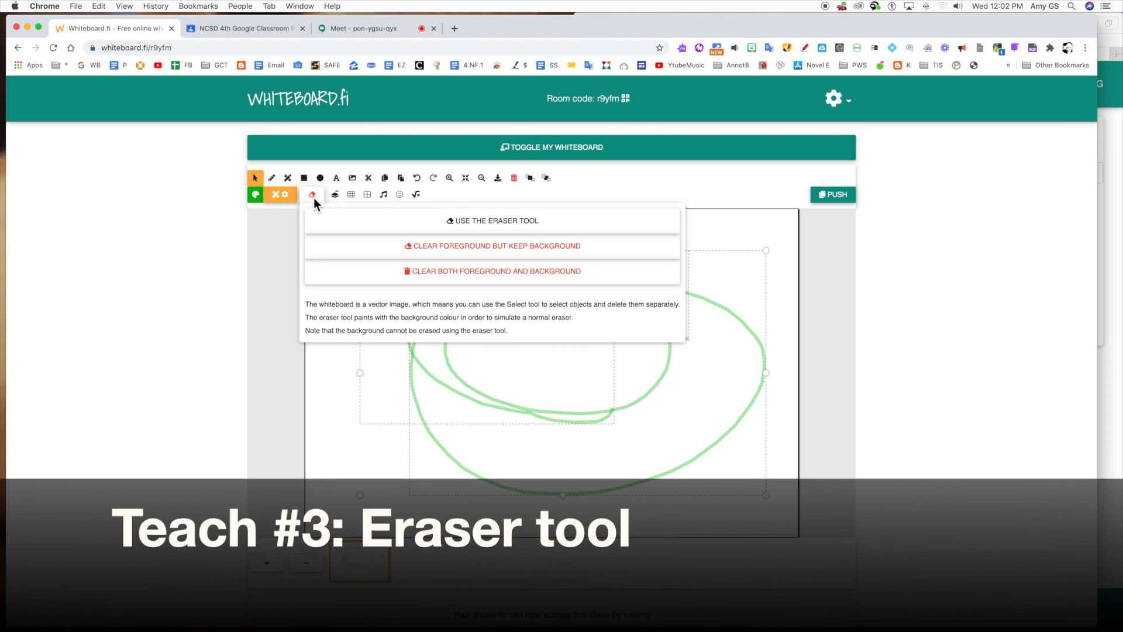
pyautogui.click(502, 227)
pyautogui.moveTo(493, 258); pyautogui.dragTo(531, 267)
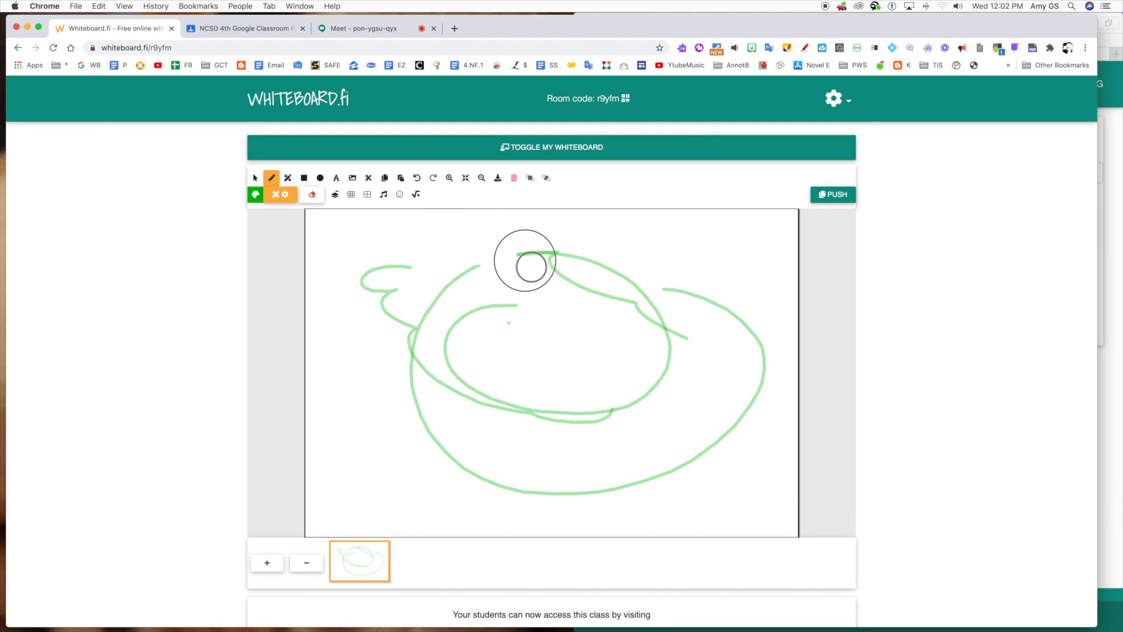
pyautogui.click(313, 197)
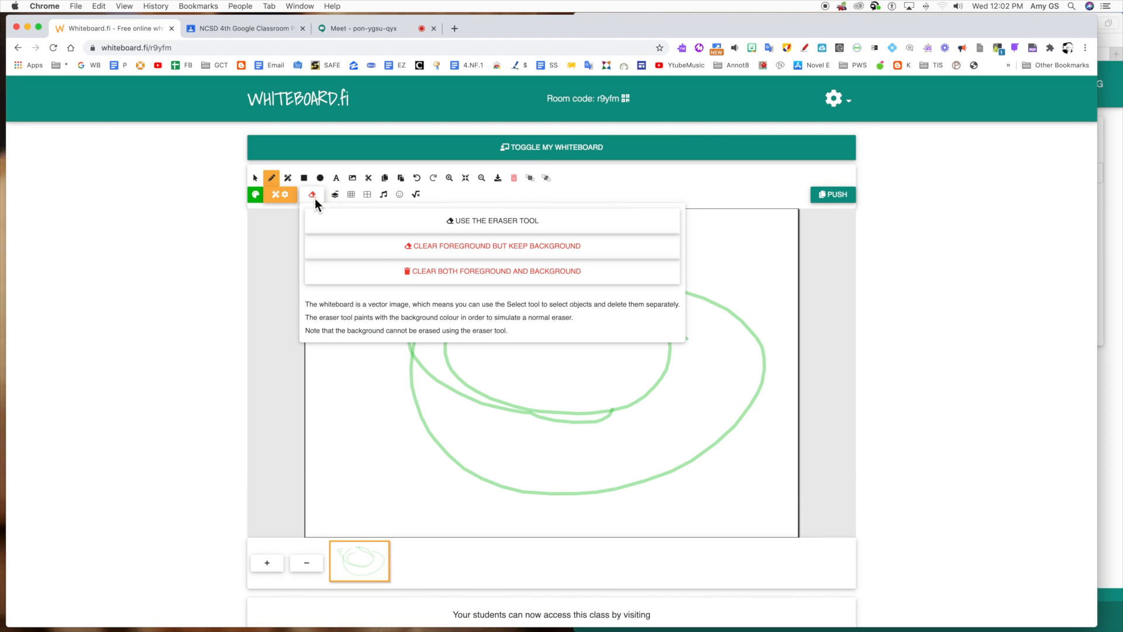
pyautogui.click(470, 256)
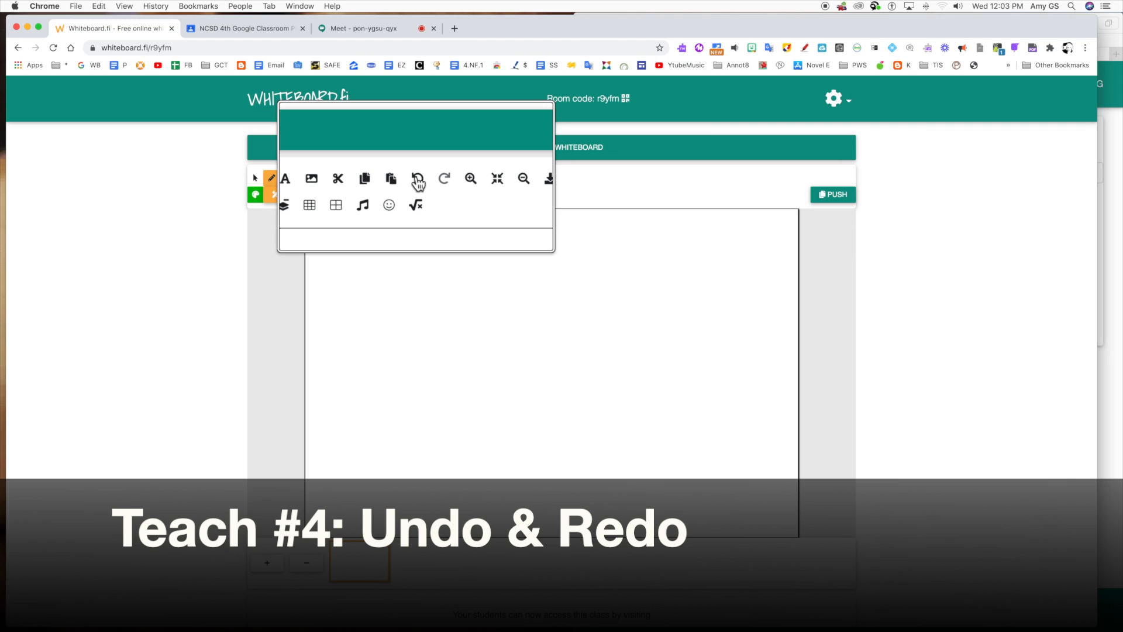
# Undo the board clearing, the eraser stroke, the opacity reduction and earlier edits one at a time.
pyautogui.click(420, 181)
pyautogui.click(420, 181)
pyautogui.click(420, 181)
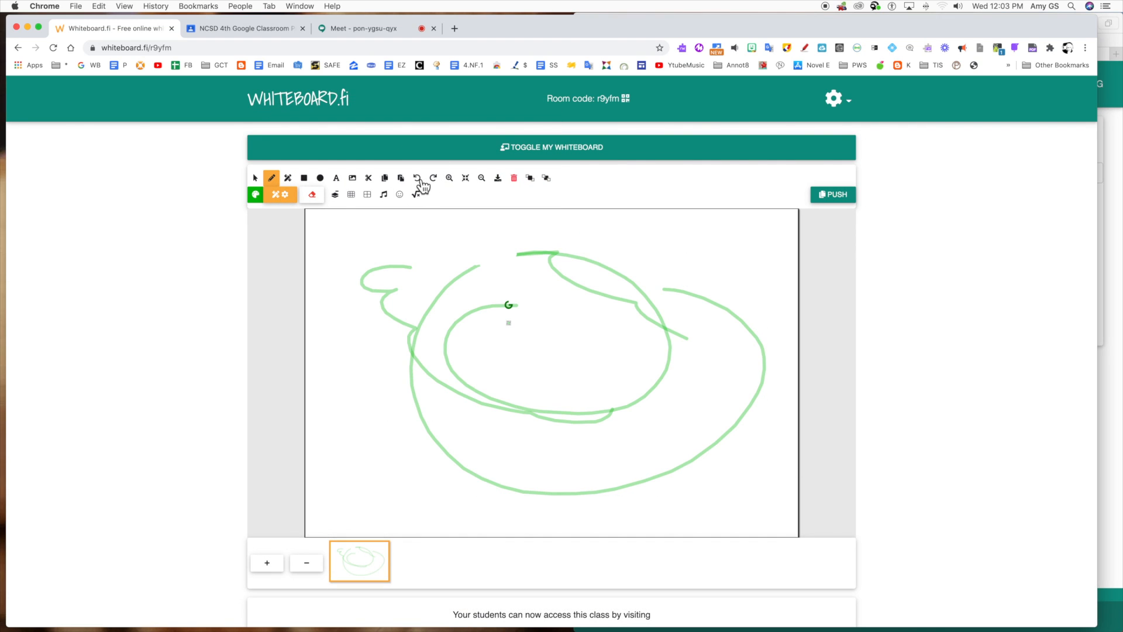
pyautogui.click(420, 181)
pyautogui.click(420, 182)
pyautogui.click(420, 182)
pyautogui.click(420, 182)
pyautogui.click(420, 181)
# Redo the most recently undone edits to the green strokes.
pyautogui.click(441, 182)
pyautogui.click(440, 182)
pyautogui.click(440, 182)
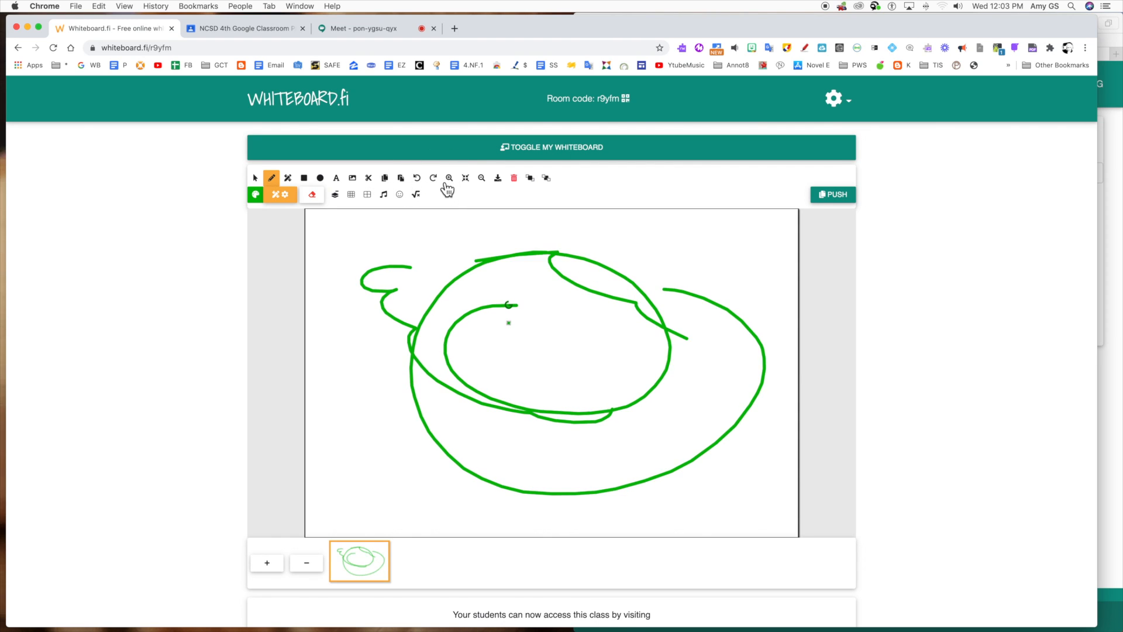
# Switch to the student's Safari window, widen it and join the whiteboard class with a student name.
pyautogui.click(1109, 243)
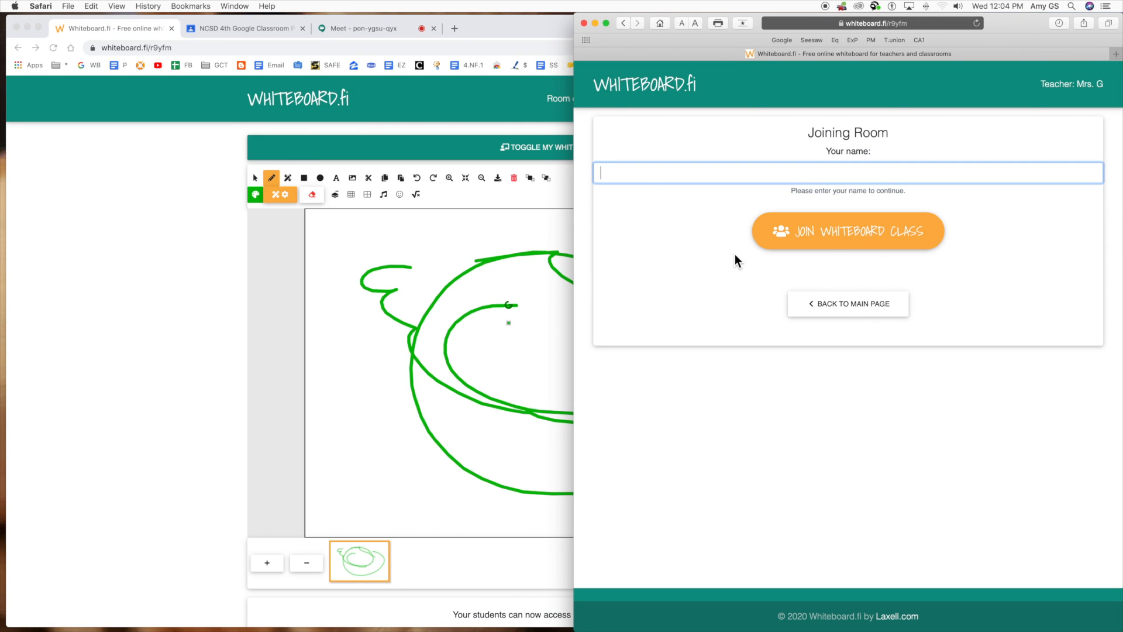
pyautogui.moveTo(578, 261); pyautogui.dragTo(26, 270)
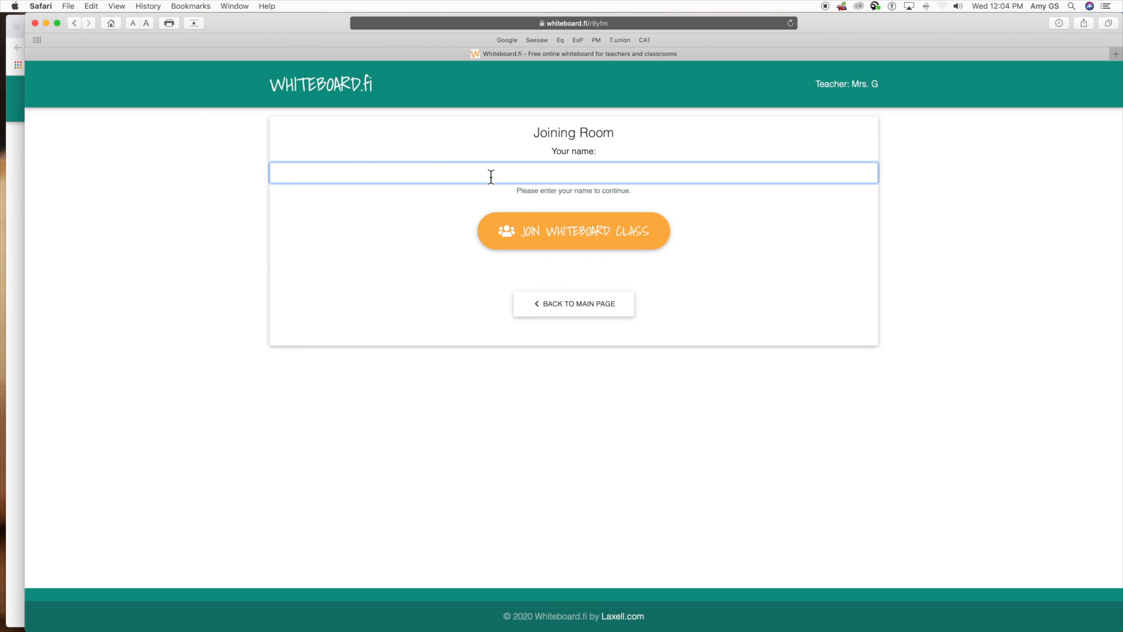
pyautogui.click(632, 233)
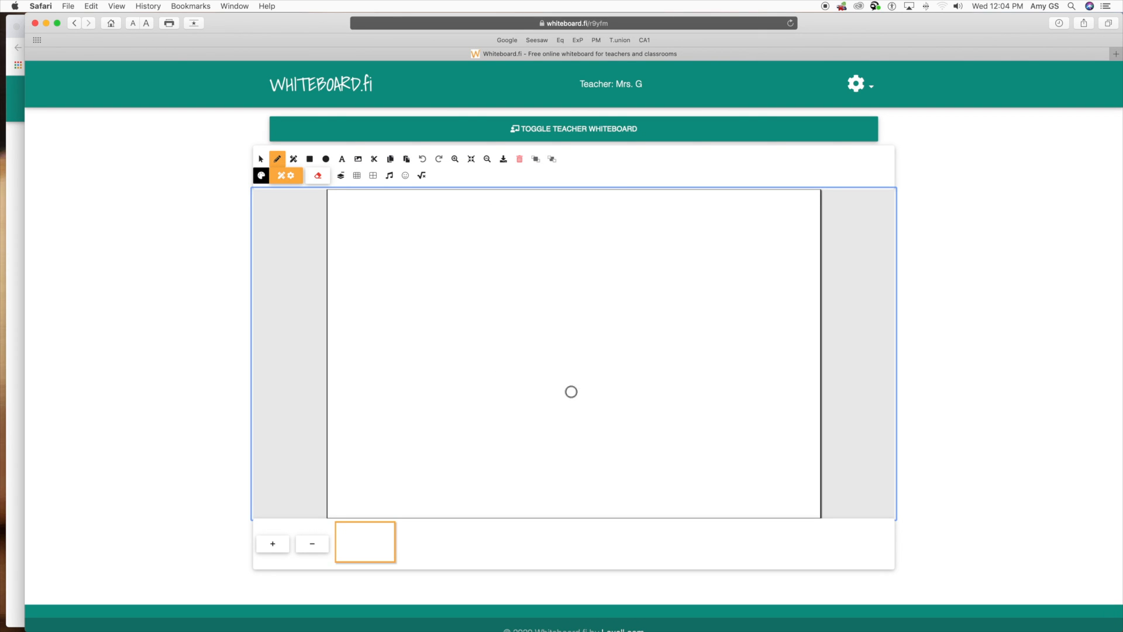
# Show and hide the teacher whiteboard in the student's view several times, leaving it shown above the student's board.
pyautogui.click(617, 134)
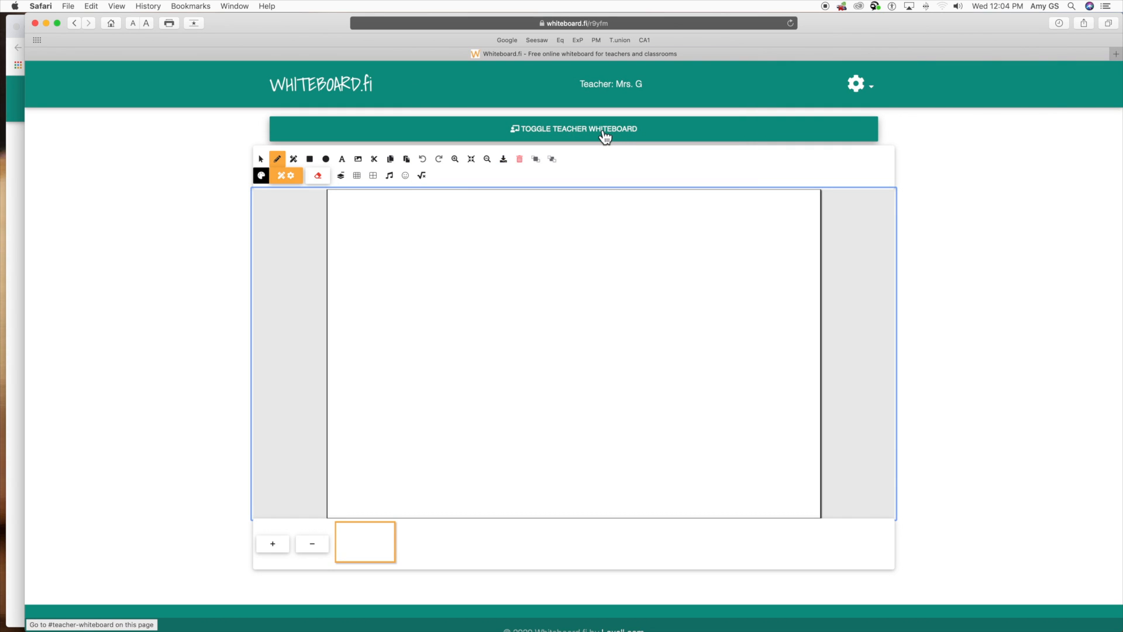
pyautogui.click(609, 136)
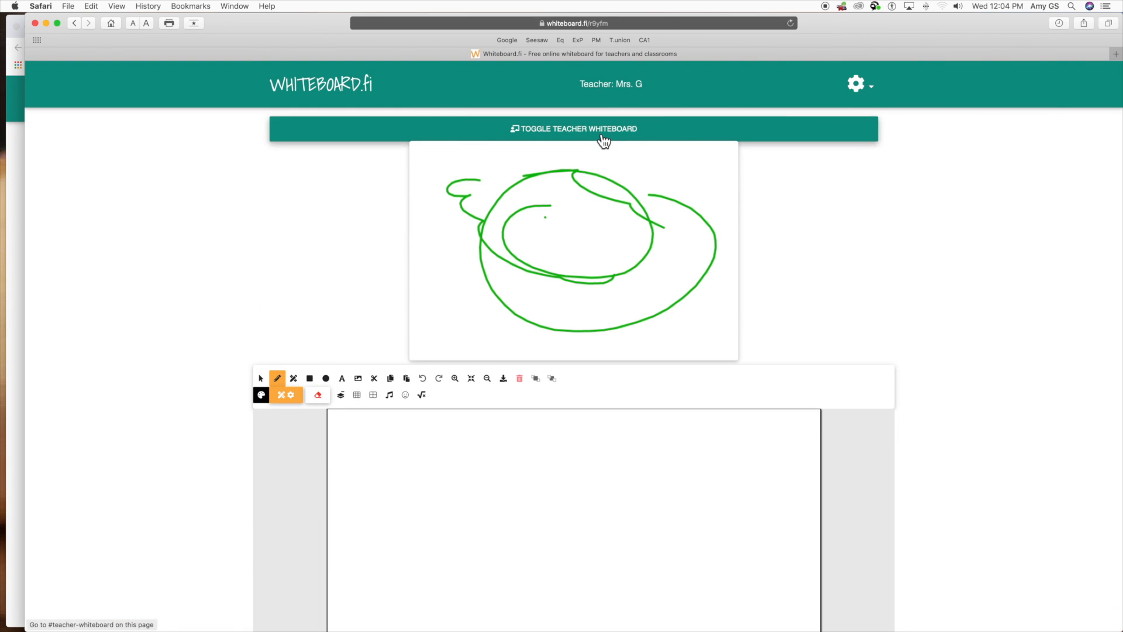
pyautogui.click(605, 136)
pyautogui.click(605, 137)
pyautogui.click(605, 137)
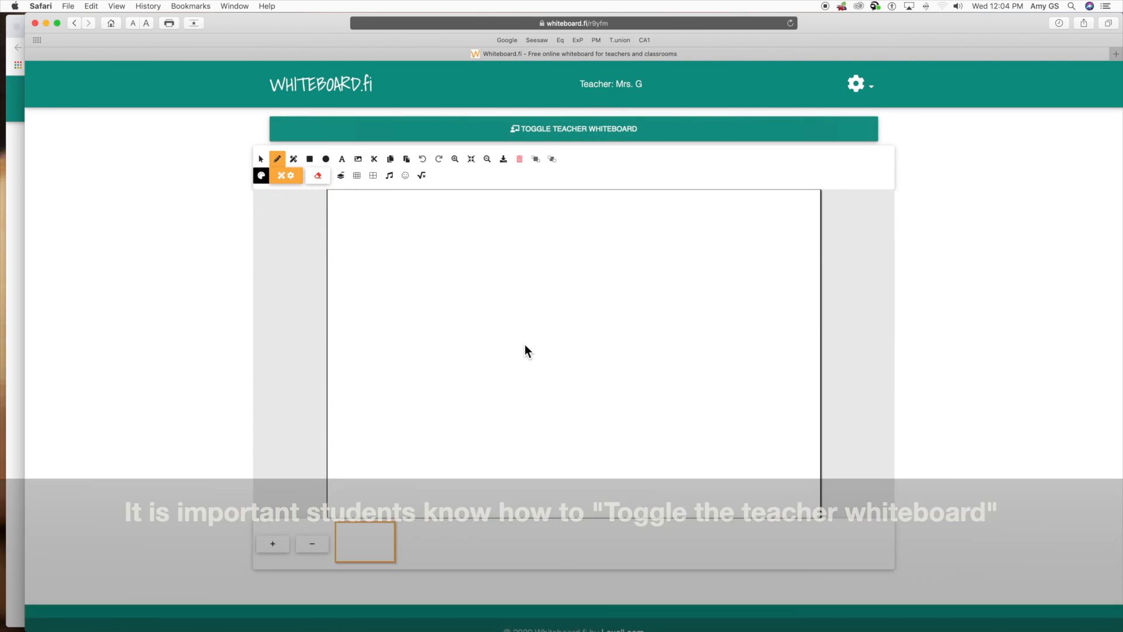
pyautogui.click(603, 136)
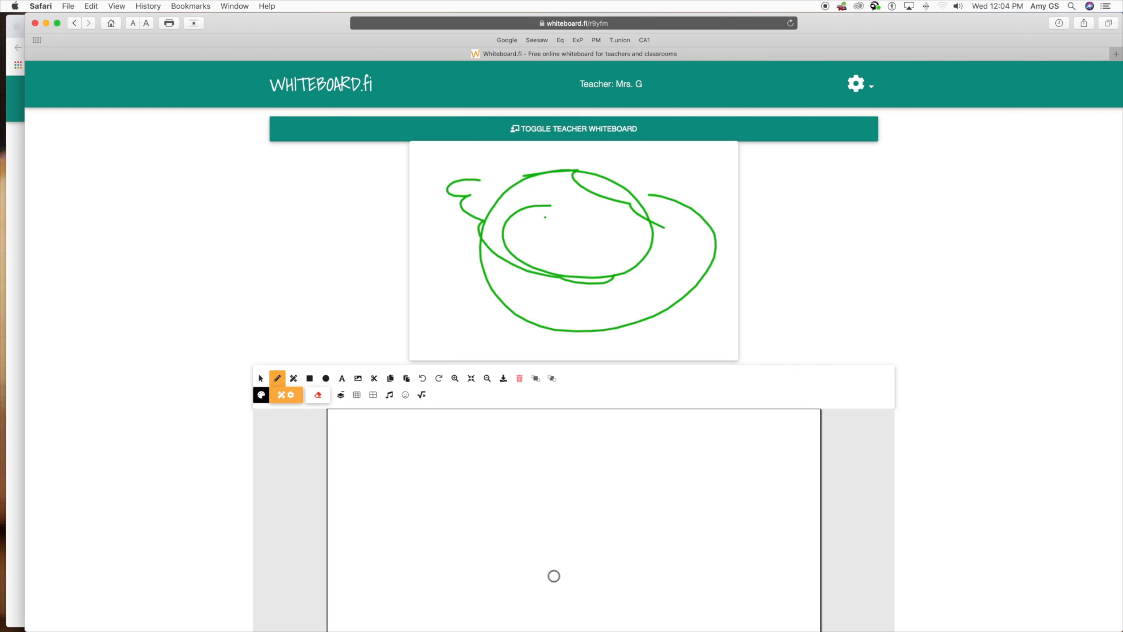
# Narrow the student's Safari window, return to the teacher's board in Chrome and clear both its foreground and background.
pyautogui.moveTo(24, 210); pyautogui.dragTo(616, 226)
pyautogui.click(617, 226)
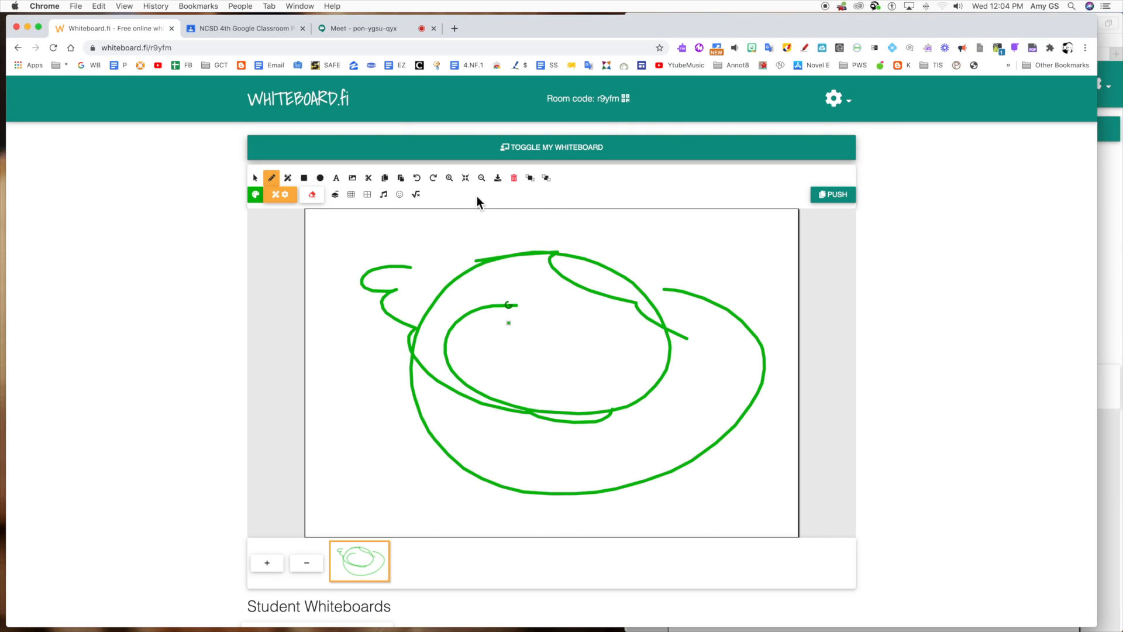
pyautogui.click(312, 198)
pyautogui.click(409, 272)
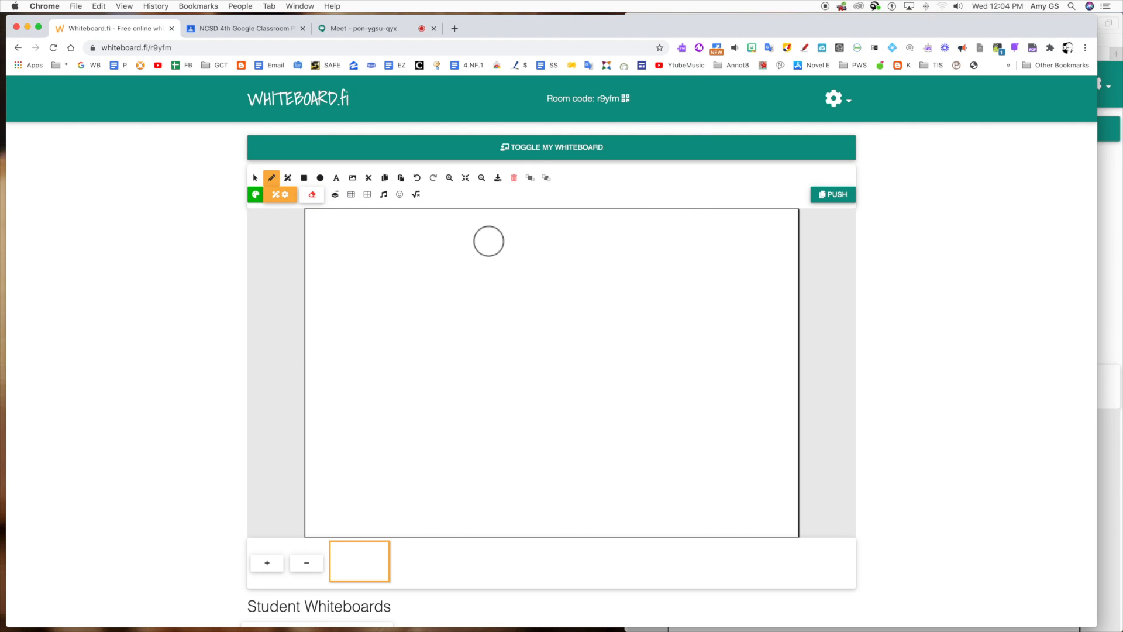
# View the class link in the Google Meet chat, and toggle the teacher whiteboard off and on in the student's Safari window.
pyautogui.click(368, 30)
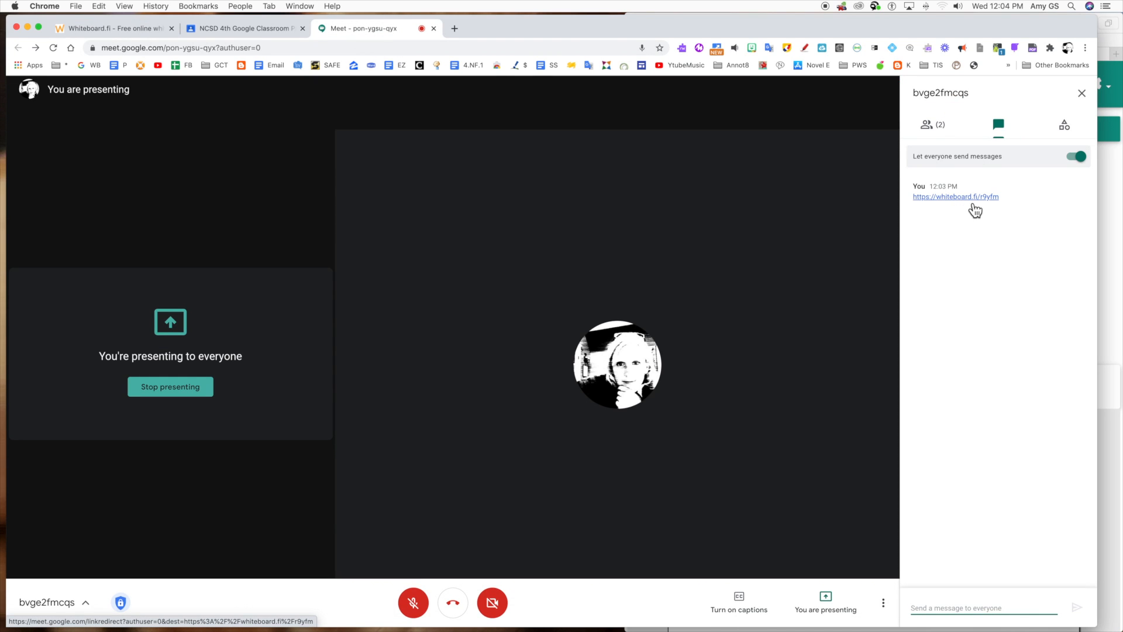
pyautogui.click(1107, 216)
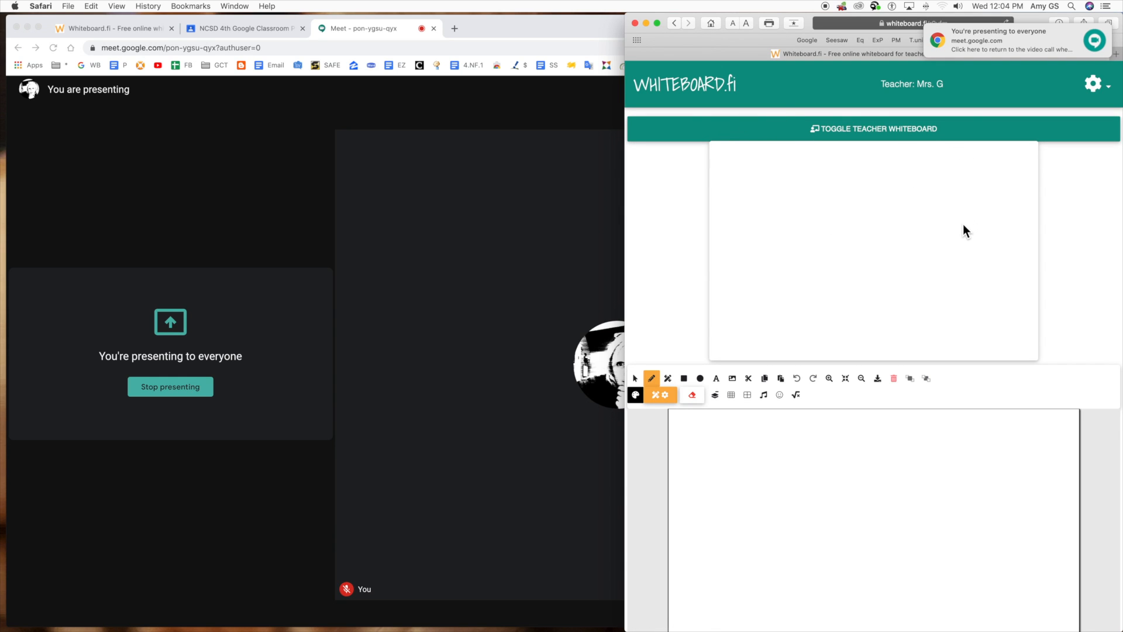
pyautogui.click(864, 134)
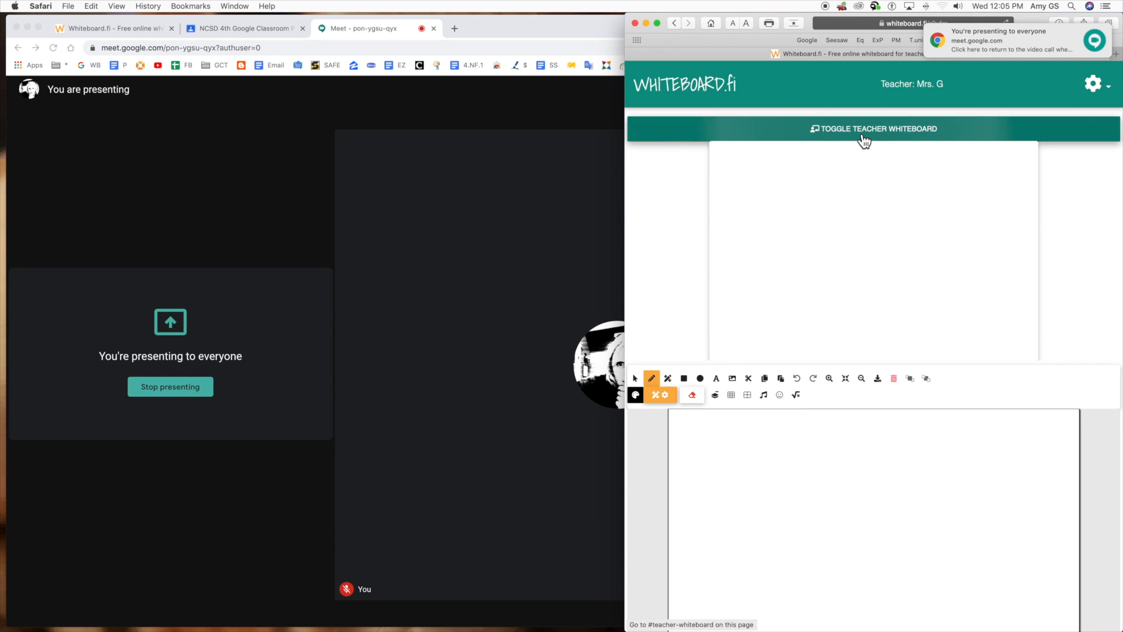
pyautogui.click(864, 134)
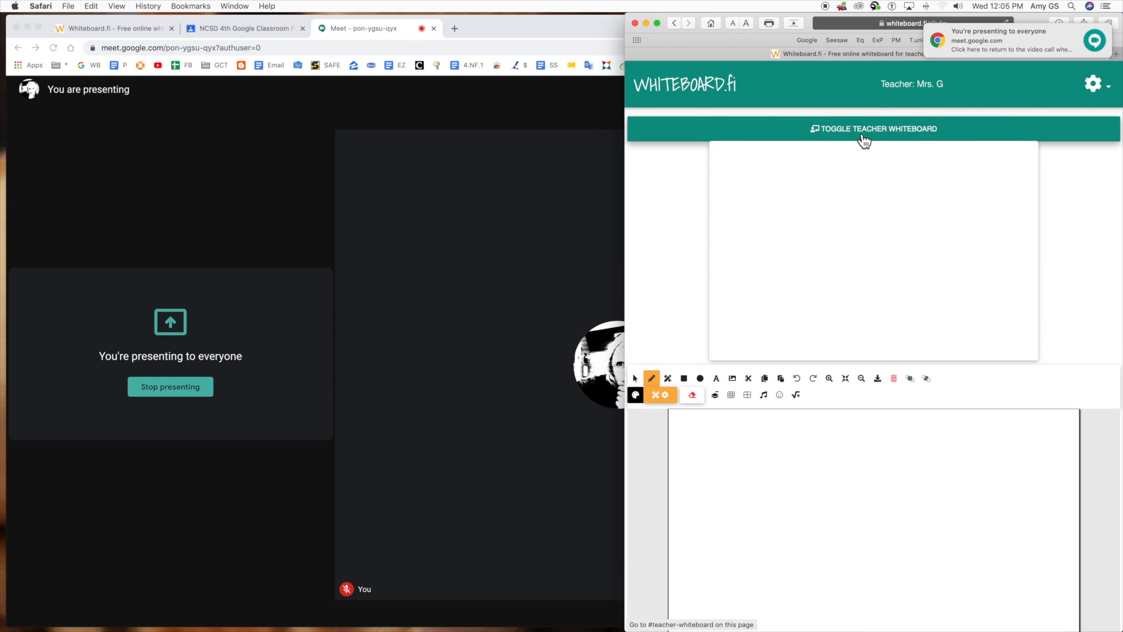
# Return to the teacher's whiteboard in Chrome and set the pencil colour to dark purple.
pyautogui.click(129, 29)
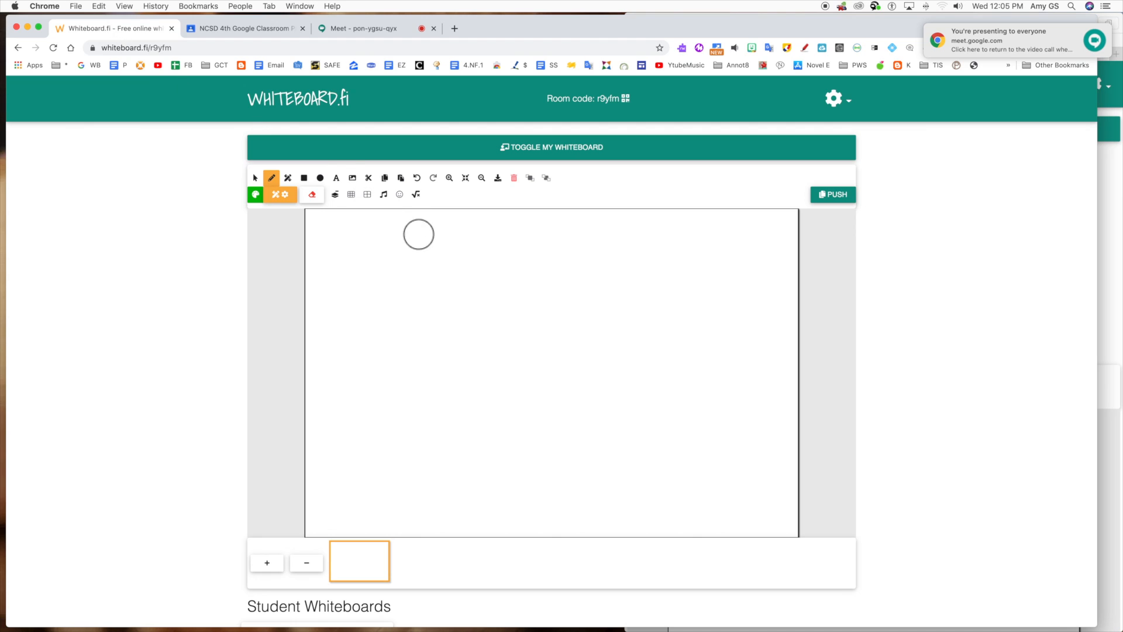
pyautogui.click(268, 200)
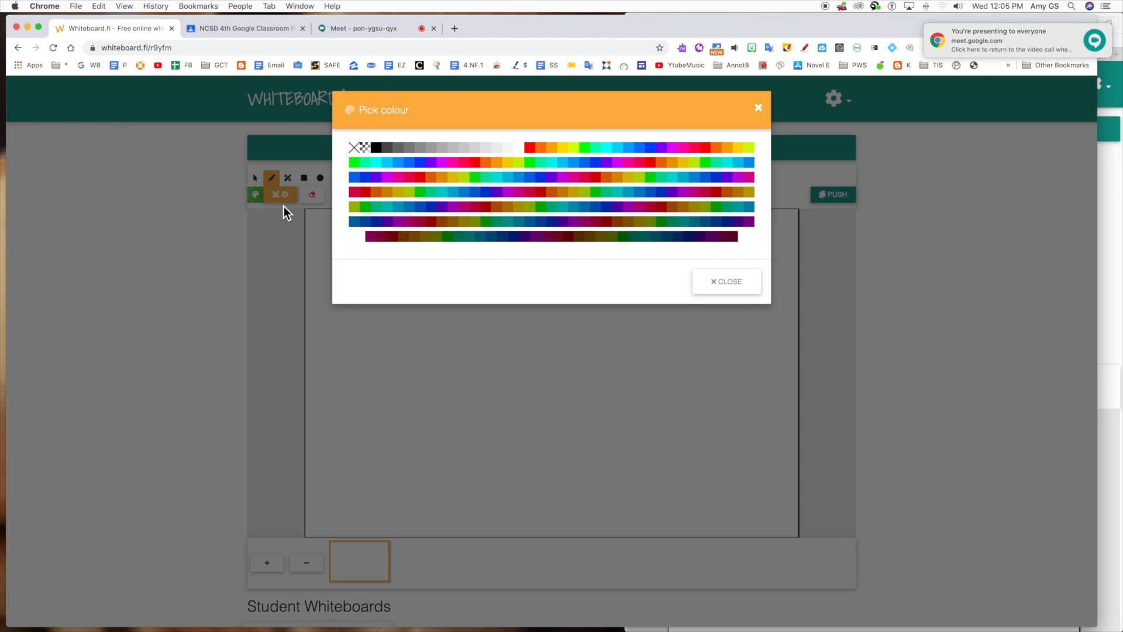
pyautogui.click(440, 209)
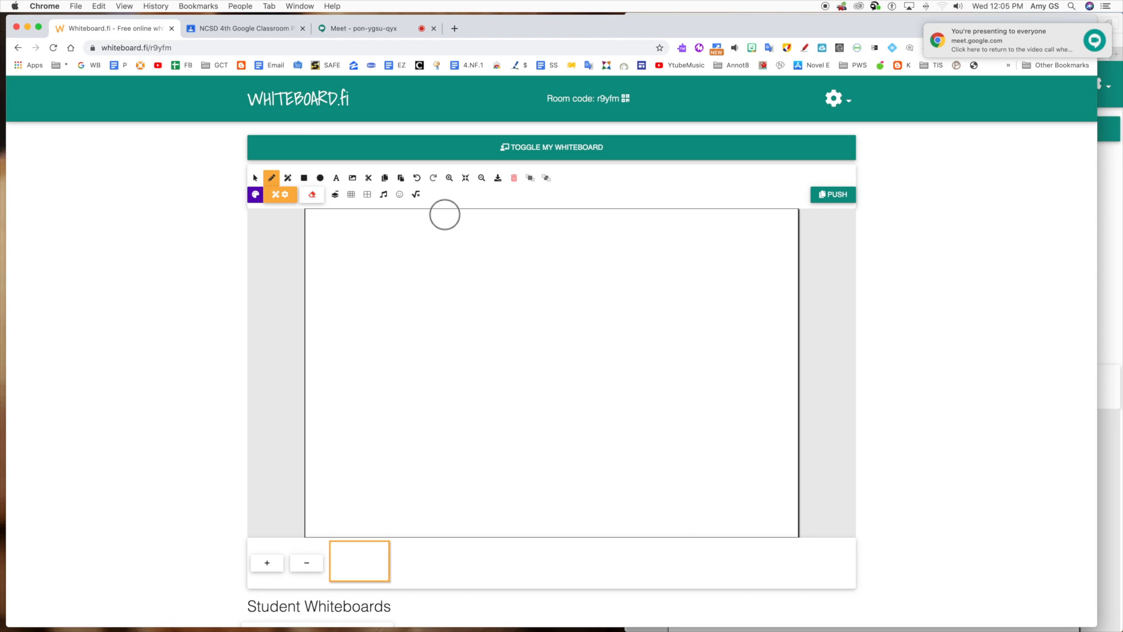
pyautogui.click(277, 195)
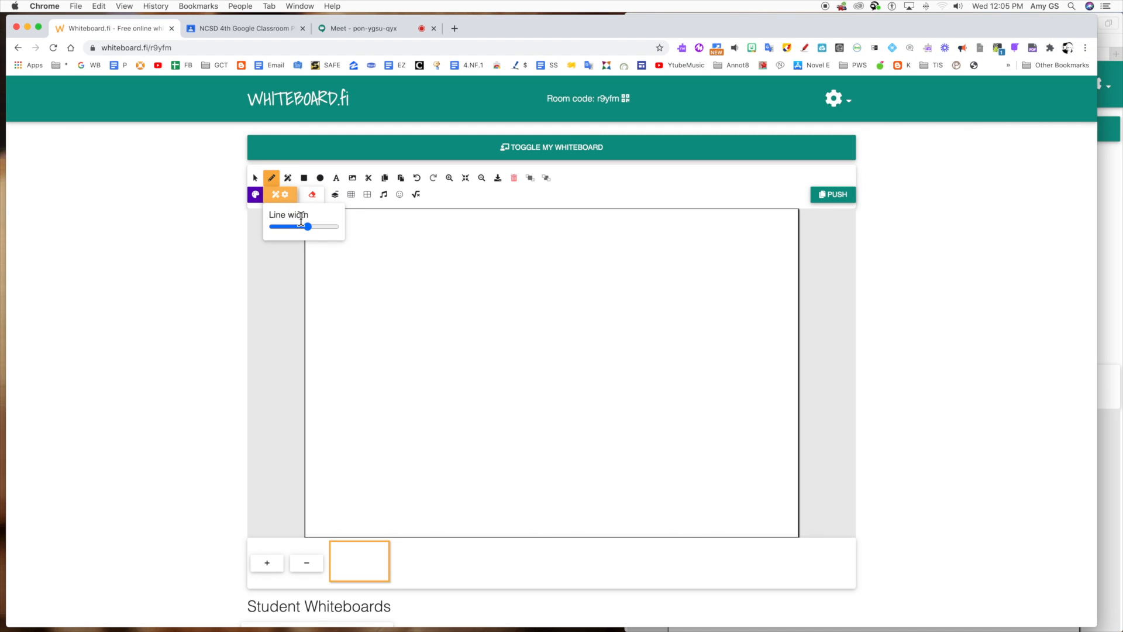
pyautogui.click(275, 181)
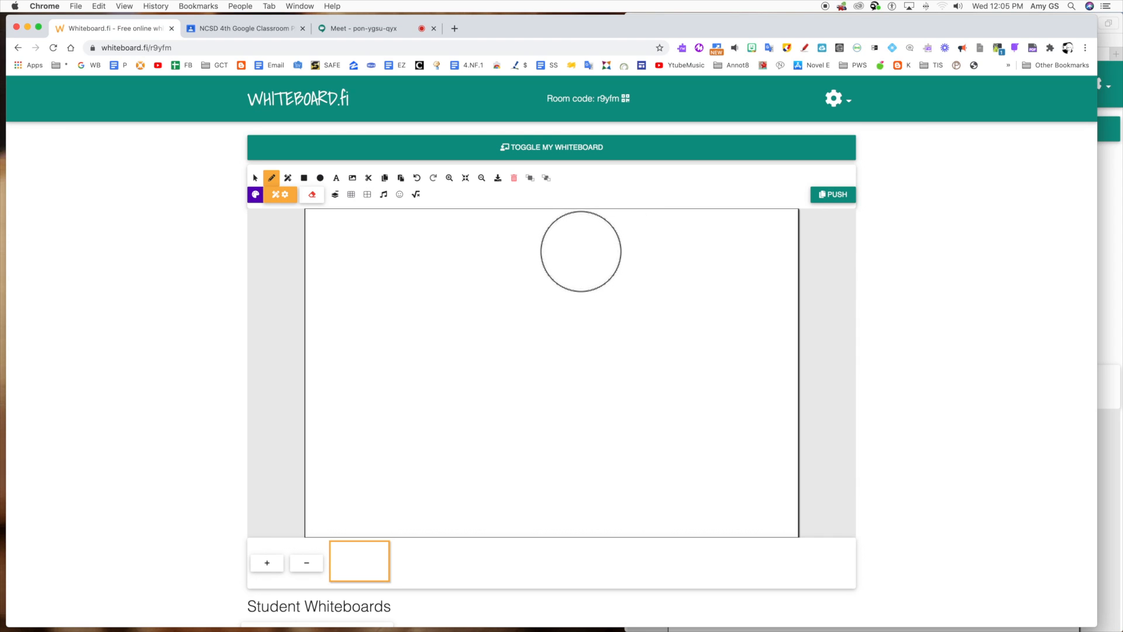
# Draw four thick purple freehand loops: three across the upper part of the whiteboard and a larger one below the middle loop.
pyautogui.moveTo(432, 272); pyautogui.dragTo(423, 271)
pyautogui.moveTo(576, 234); pyautogui.dragTo(563, 232)
pyautogui.moveTo(517, 349); pyautogui.dragTo(500, 380)
pyautogui.moveTo(677, 296); pyautogui.dragTo(690, 290)
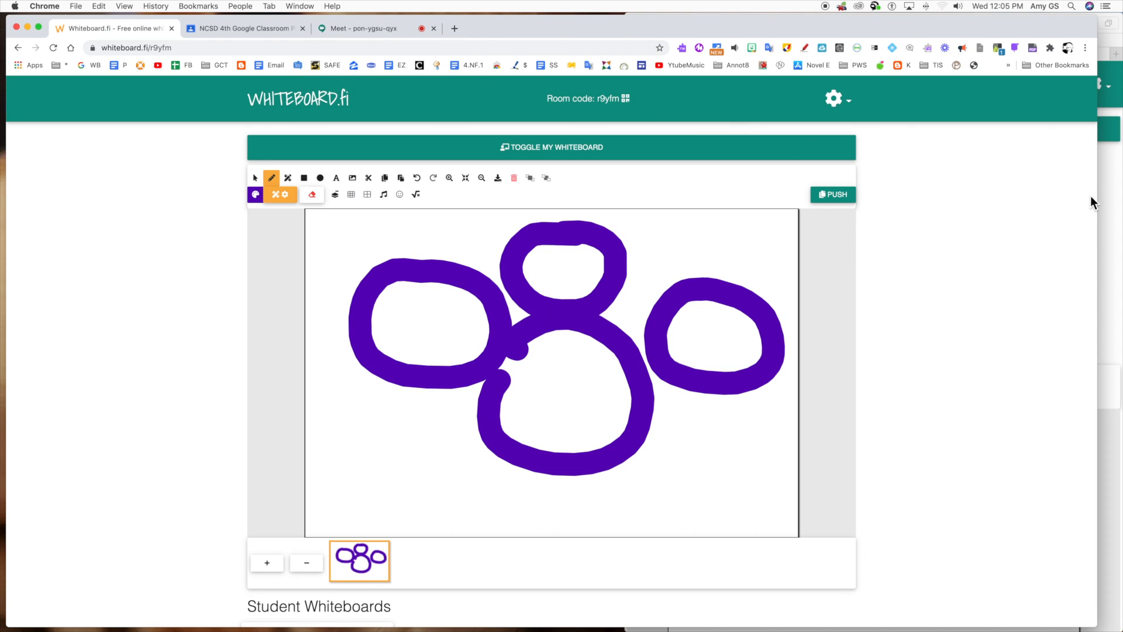
# Narrow the teacher's Chrome window to sit beside the student's Safari window, and hide the teacher whiteboard in the student's view.
pyautogui.moveTo(1094, 195); pyautogui.dragTo(556, 207)
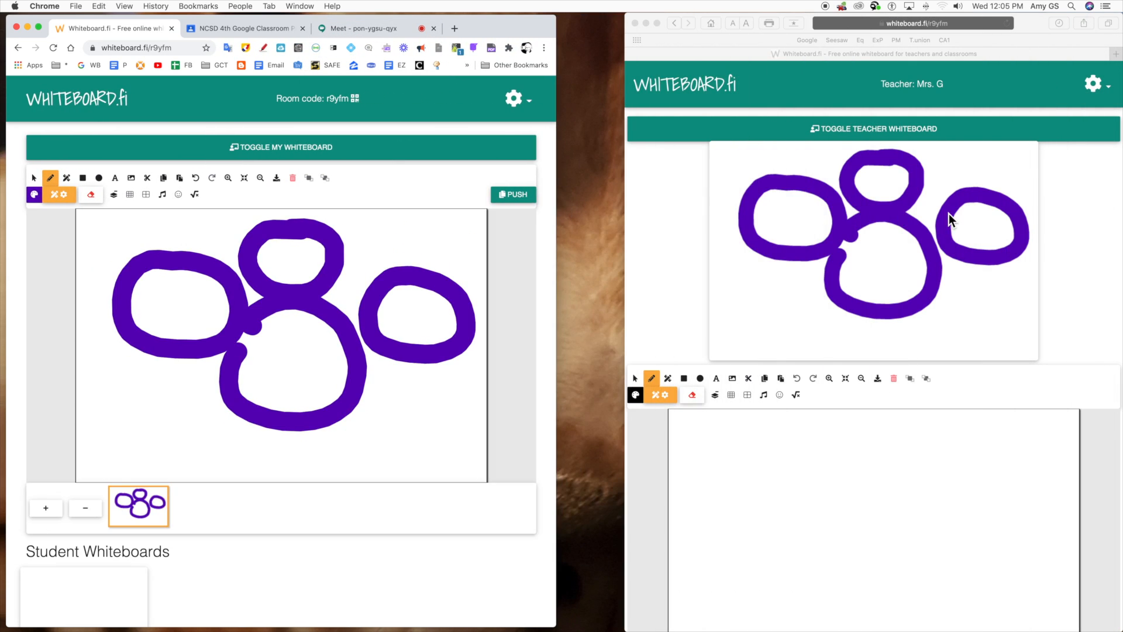
pyautogui.click(921, 138)
pyautogui.click(922, 140)
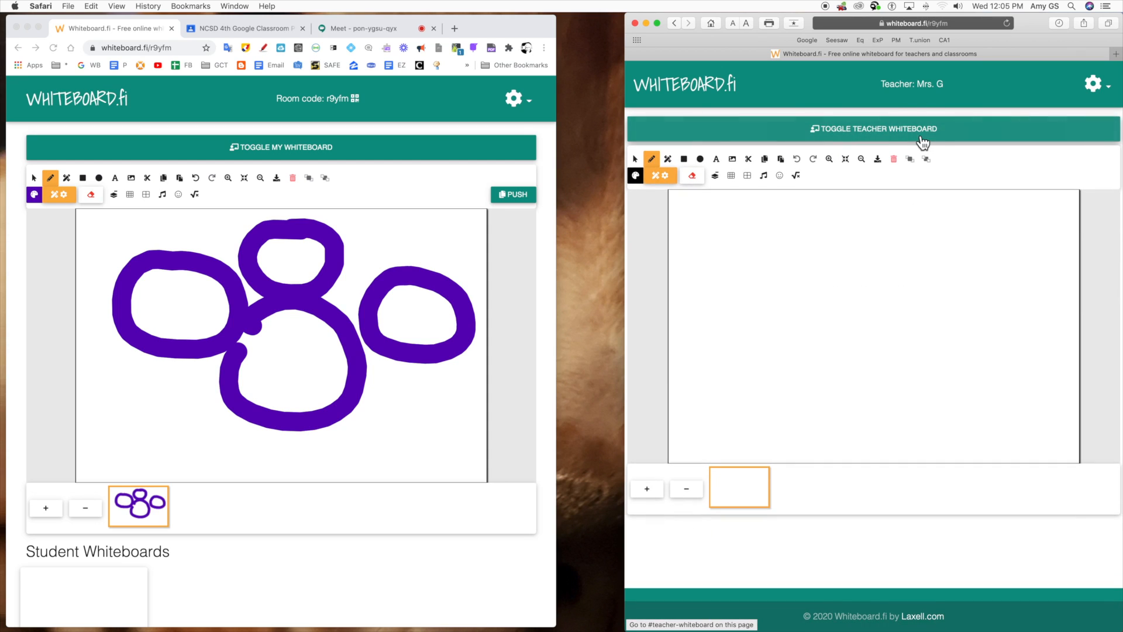
# Show the teacher whiteboard in the student's window, and set the student's pencil to violet with a line width of 13.
pyautogui.click(923, 141)
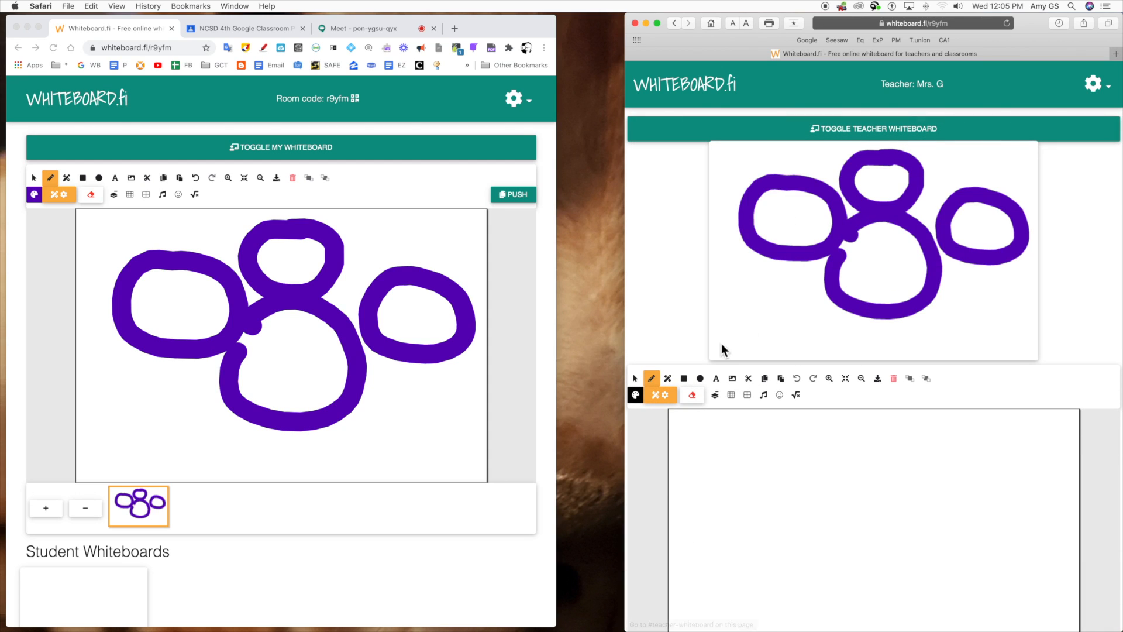
pyautogui.click(636, 396)
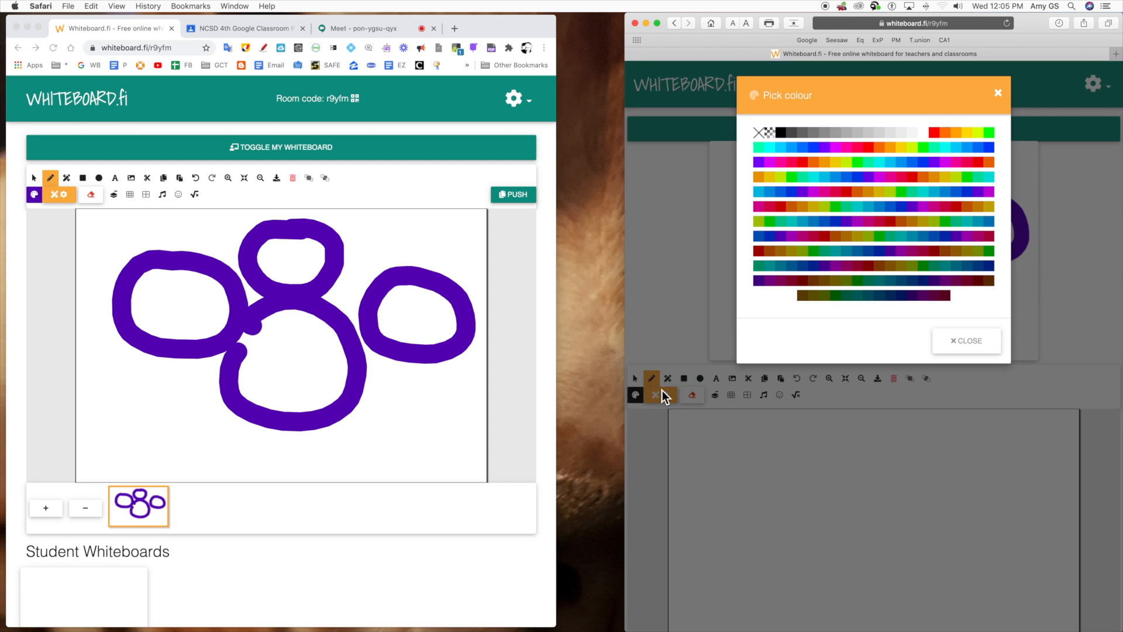
pyautogui.click(769, 160)
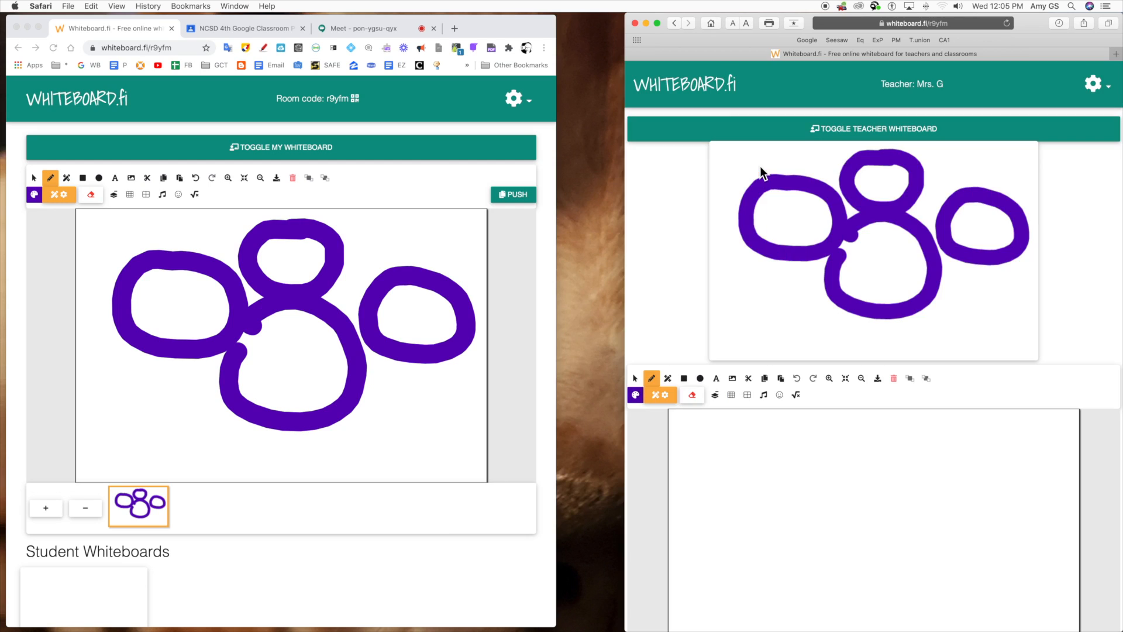
pyautogui.click(661, 396)
pyautogui.moveTo(671, 426); pyautogui.dragTo(679, 427)
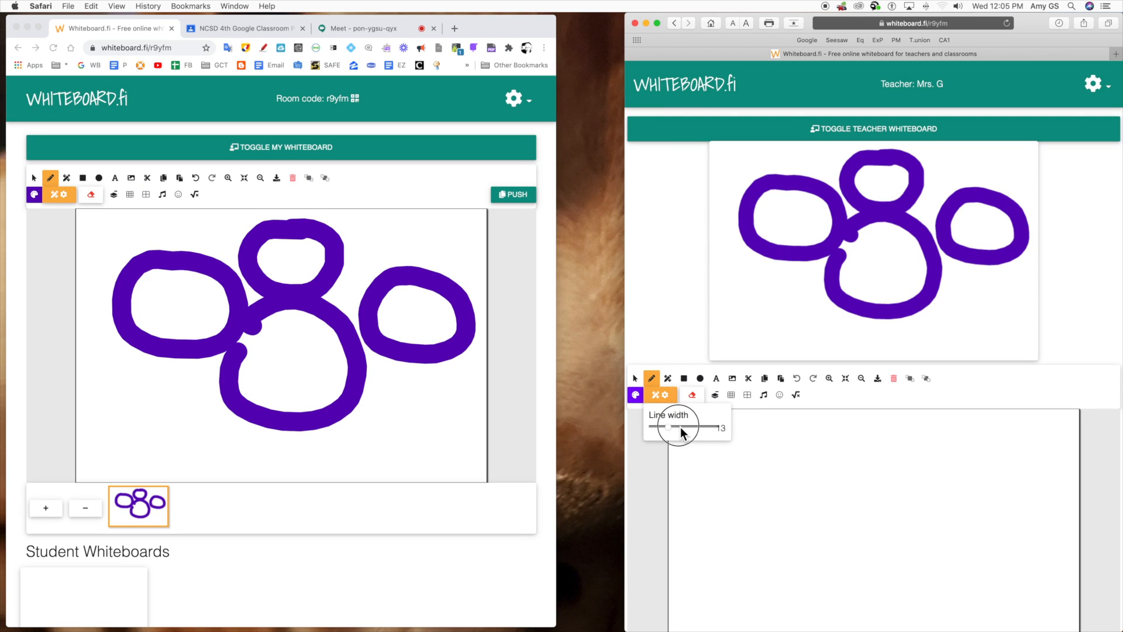
# Draw four violet freehand loops on the student's whiteboard: three across the upper part and one below them.
pyautogui.moveTo(767, 447)
pyautogui.mouseDown()
pyautogui.moveTo(720, 466)
pyautogui.moveTo(782, 451)
pyautogui.moveTo(798, 462)
pyautogui.mouseUp()
pyautogui.moveTo(869, 440); pyautogui.dragTo(862, 430)
pyautogui.moveTo(989, 461)
pyautogui.mouseDown()
pyautogui.moveTo(960, 472)
pyautogui.moveTo(1016, 450)
pyautogui.mouseUp()
pyautogui.moveTo(905, 535); pyautogui.dragTo(869, 562)
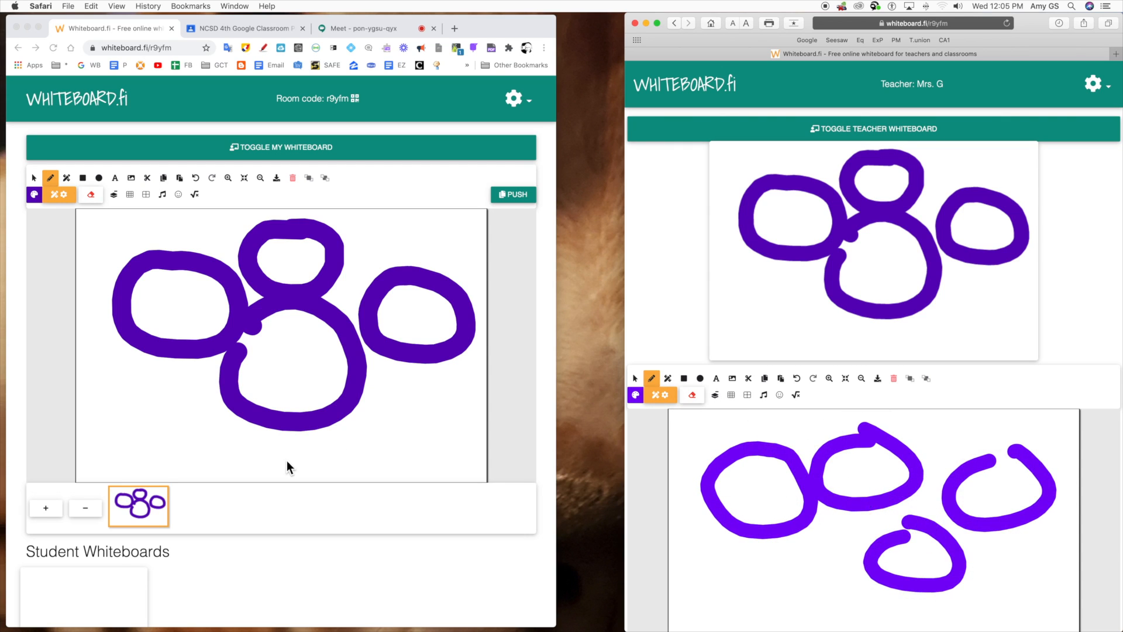
# Open the student's whiteboard from the teacher's Student Whiteboards section, review the available actions for it, and close it.
pyautogui.scroll(-4, 188, 459)
pyautogui.click(169, 480)
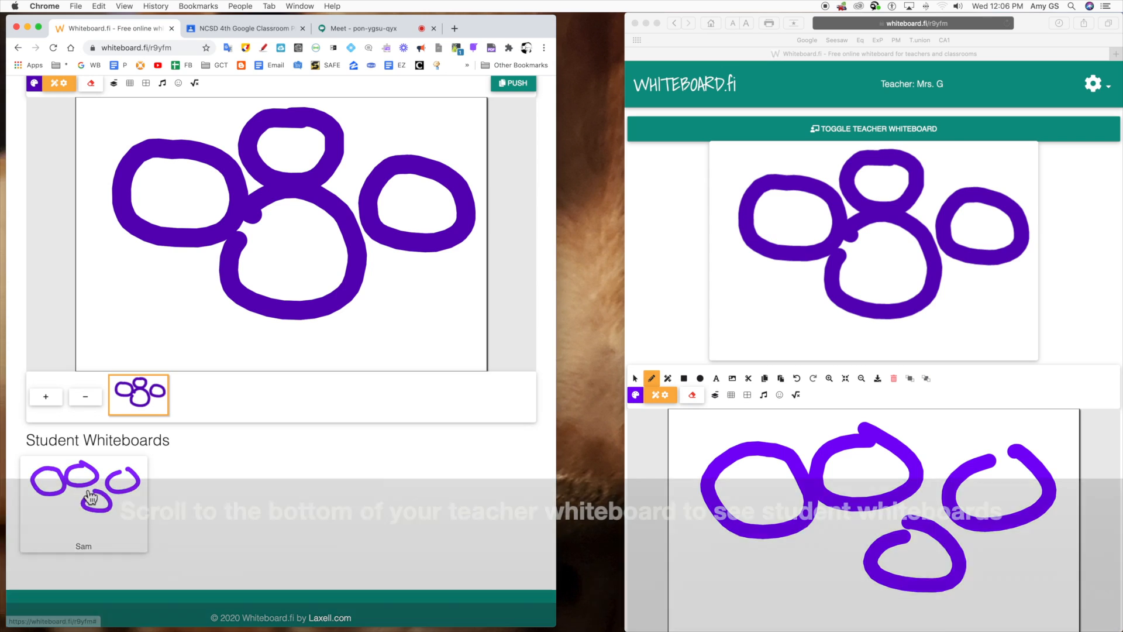
pyautogui.scroll(-1, 219, 502)
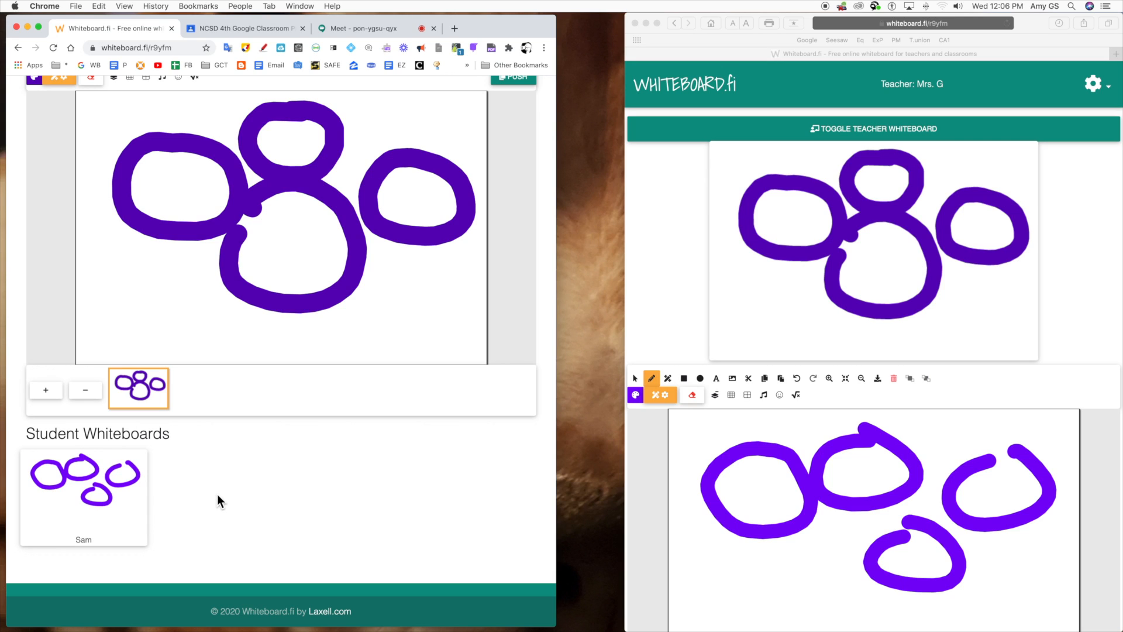
pyautogui.click(92, 481)
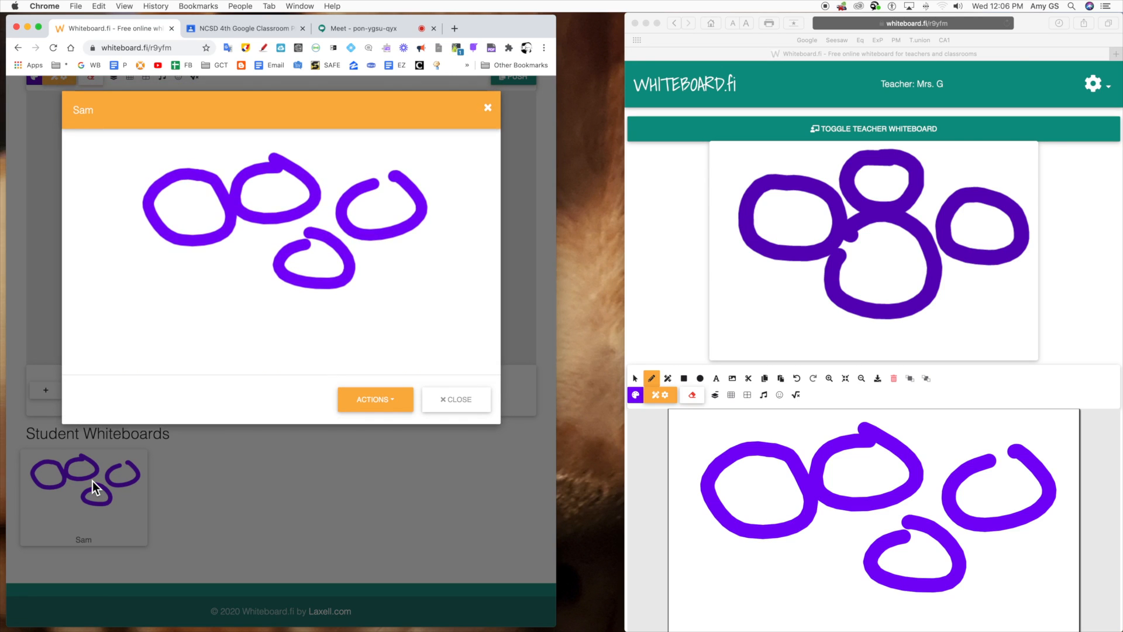
pyautogui.click(371, 403)
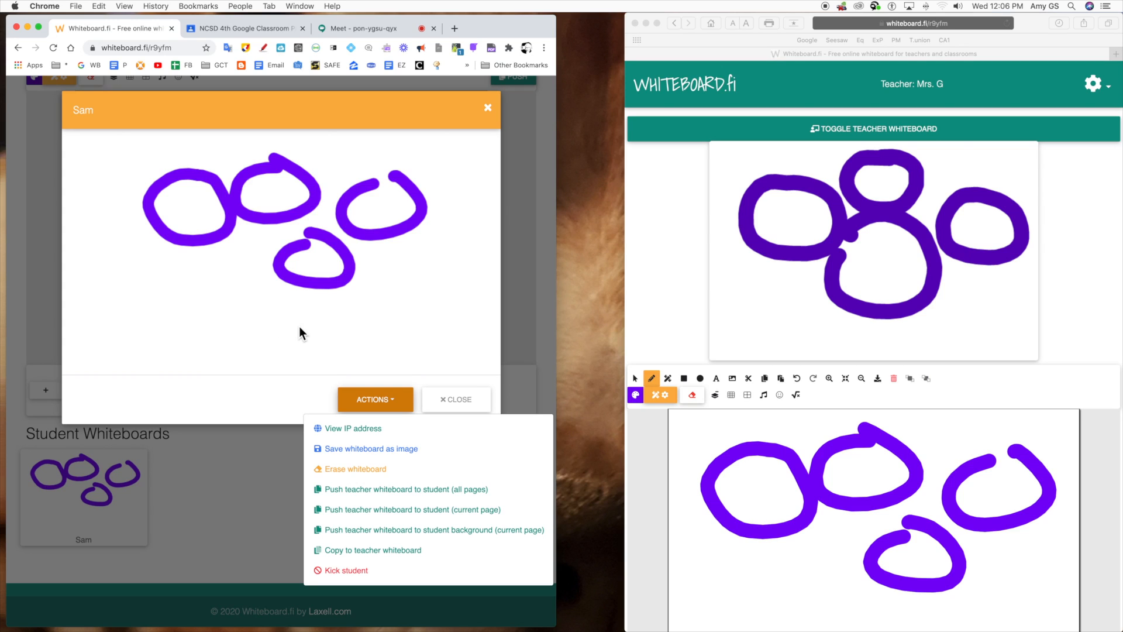
pyautogui.click(457, 399)
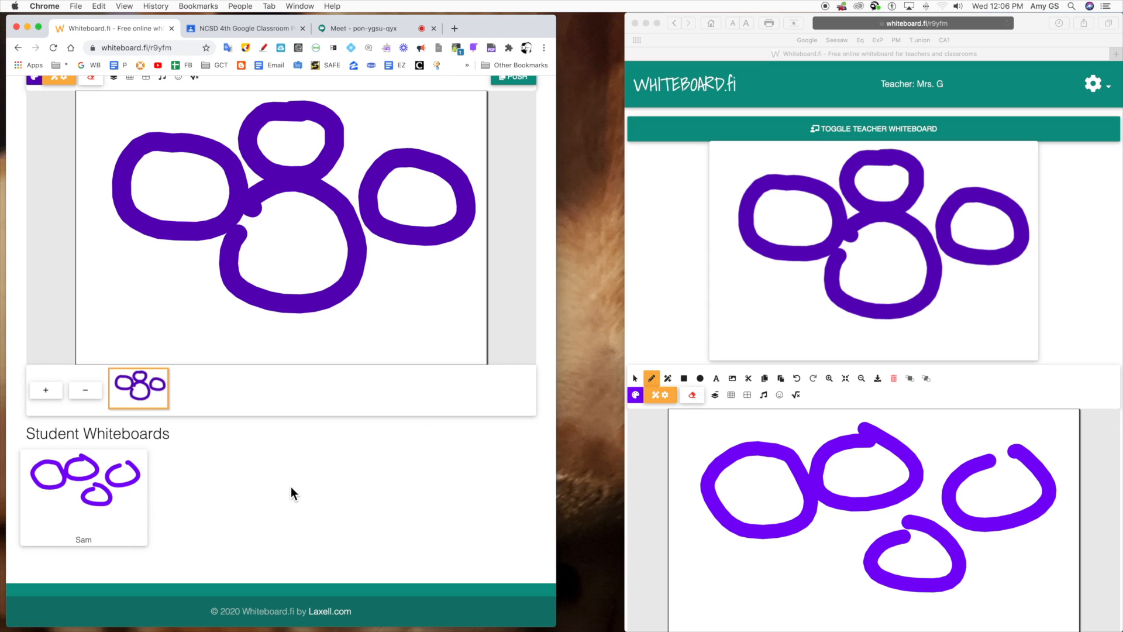
# Widen the teacher's Chrome window and clear all student whiteboards.
pyautogui.scroll(5, 332, 248)
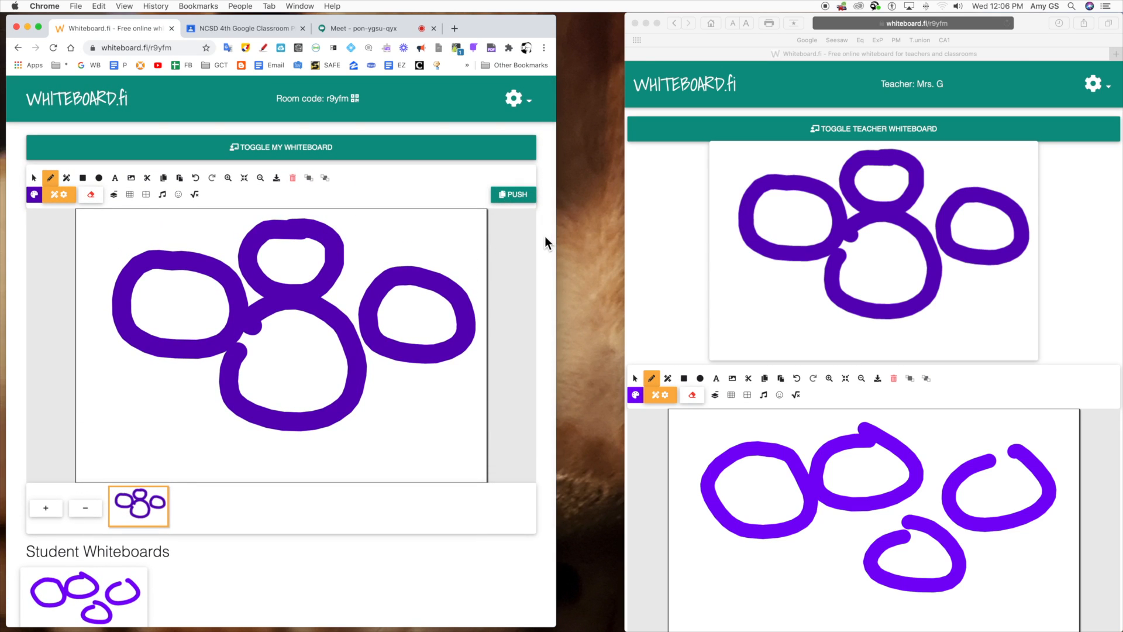
pyautogui.moveTo(557, 238); pyautogui.dragTo(753, 237)
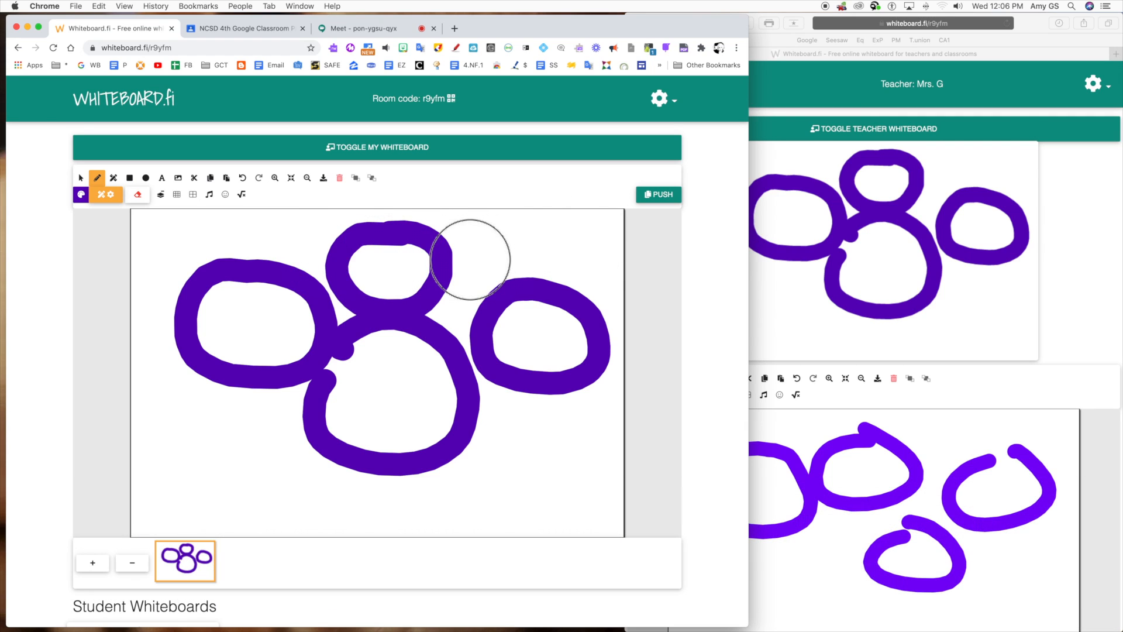
pyautogui.click(659, 98)
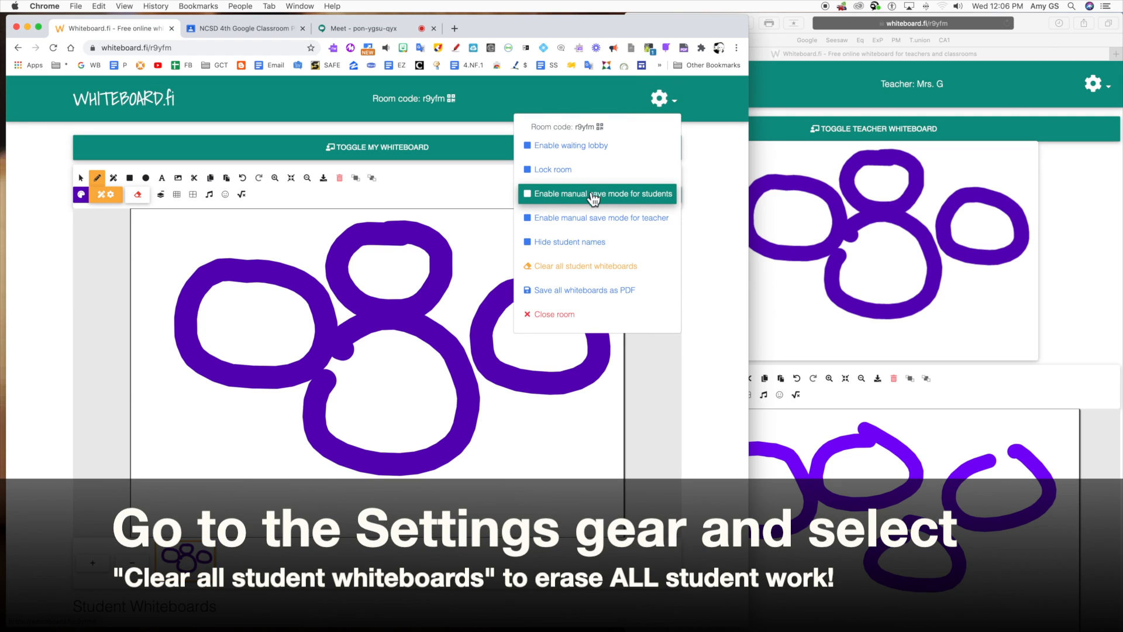
pyautogui.click(609, 269)
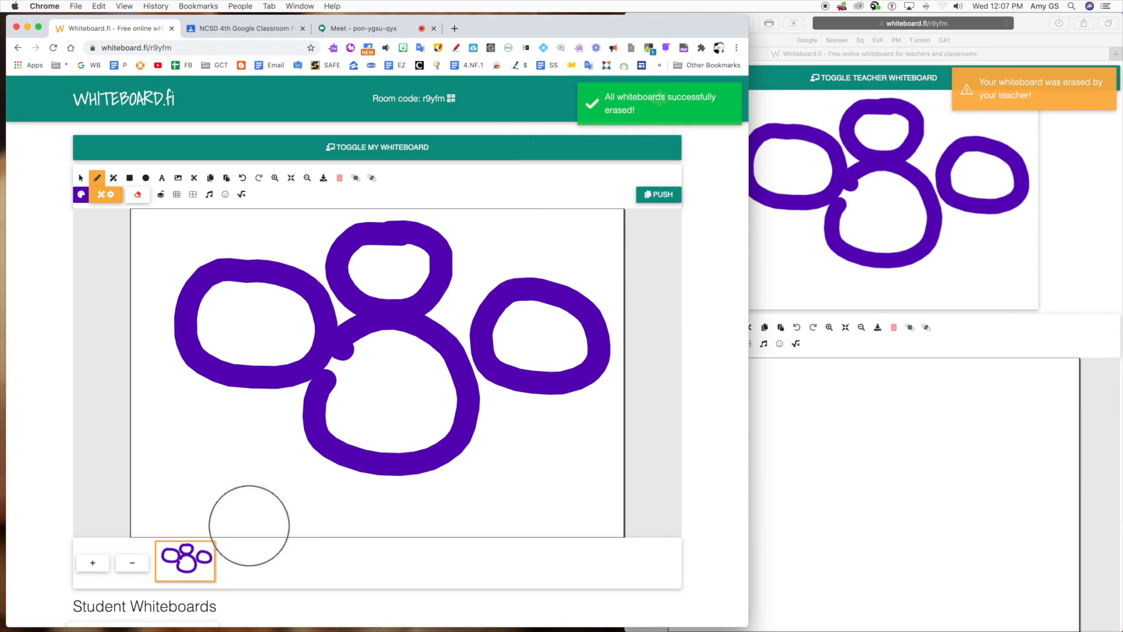
pyautogui.scroll(-3, 249, 525)
pyautogui.scroll(3, 256, 512)
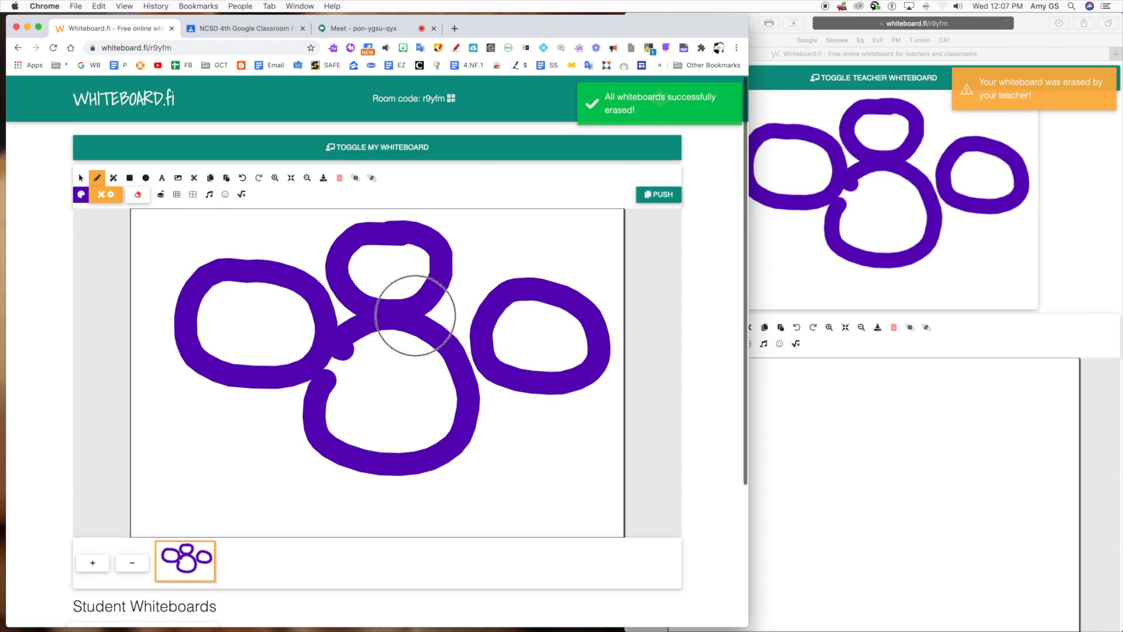
# Erase everything on the teacher's whiteboard.
pyautogui.click(234, 228)
pyautogui.click(138, 195)
pyautogui.click(193, 271)
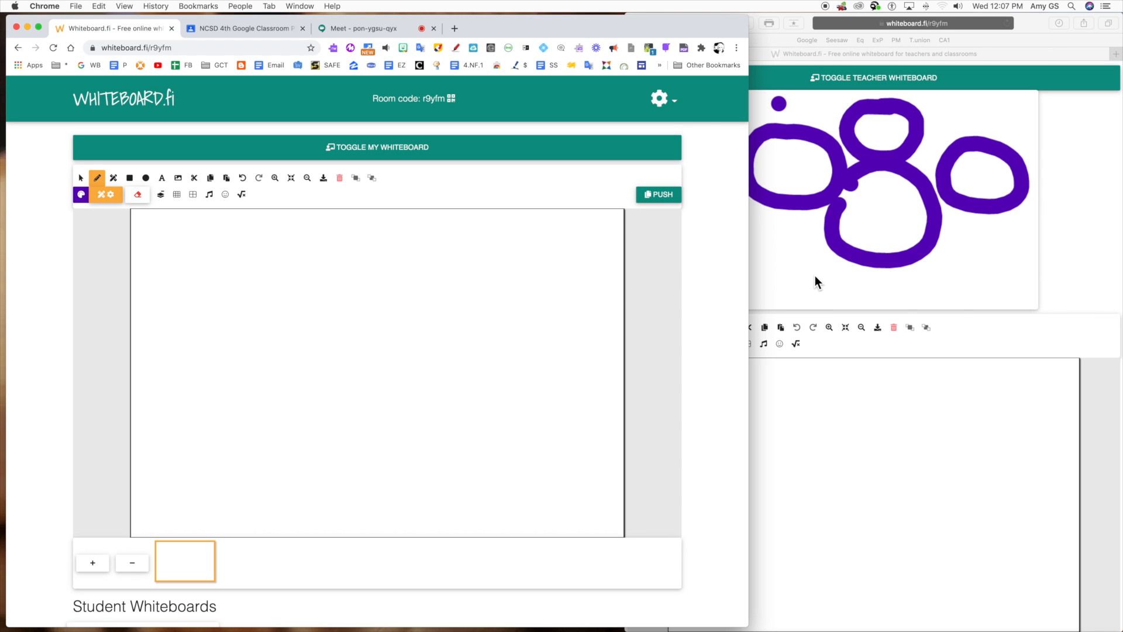
# Switch to the student's Safari window and examine the teacher whiteboard view and its toggle.
pyautogui.click(767, 288)
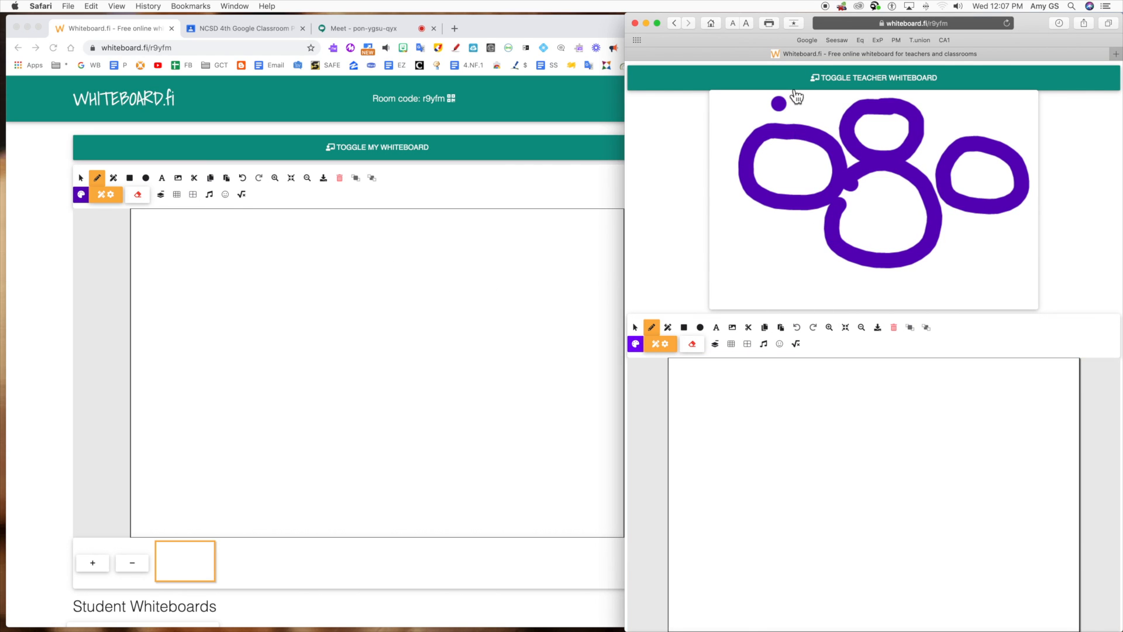
pyautogui.click(822, 81)
pyautogui.click(855, 122)
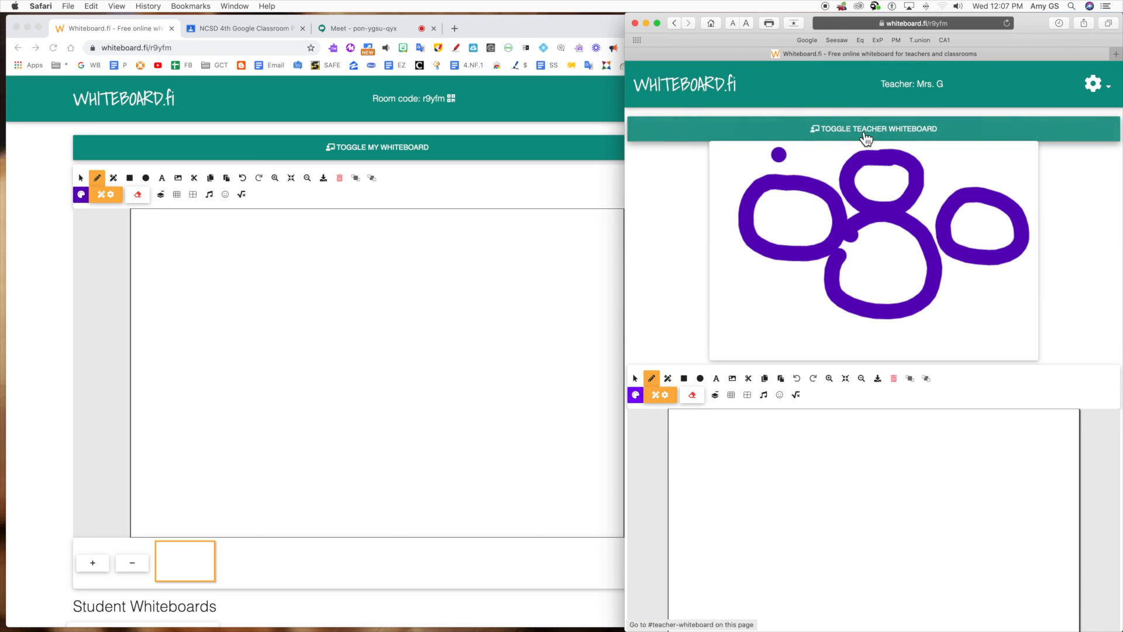
# Return to the teacher's Chrome window and erase the purple strokes and black lines from the whiteboard.
pyautogui.click(508, 212)
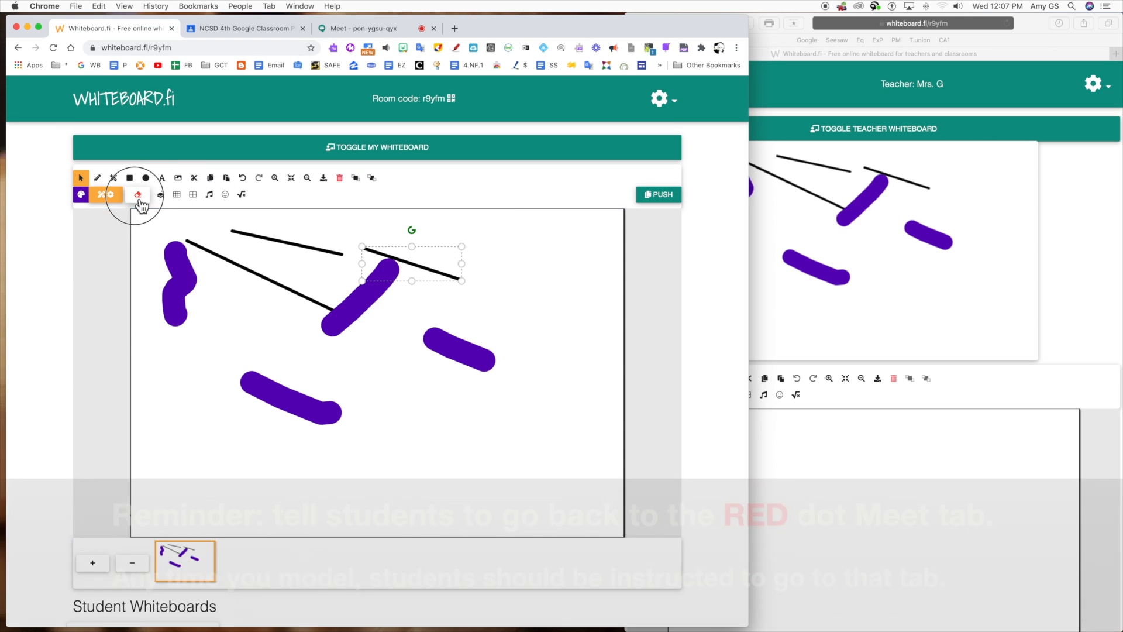
pyautogui.click(139, 197)
pyautogui.click(231, 268)
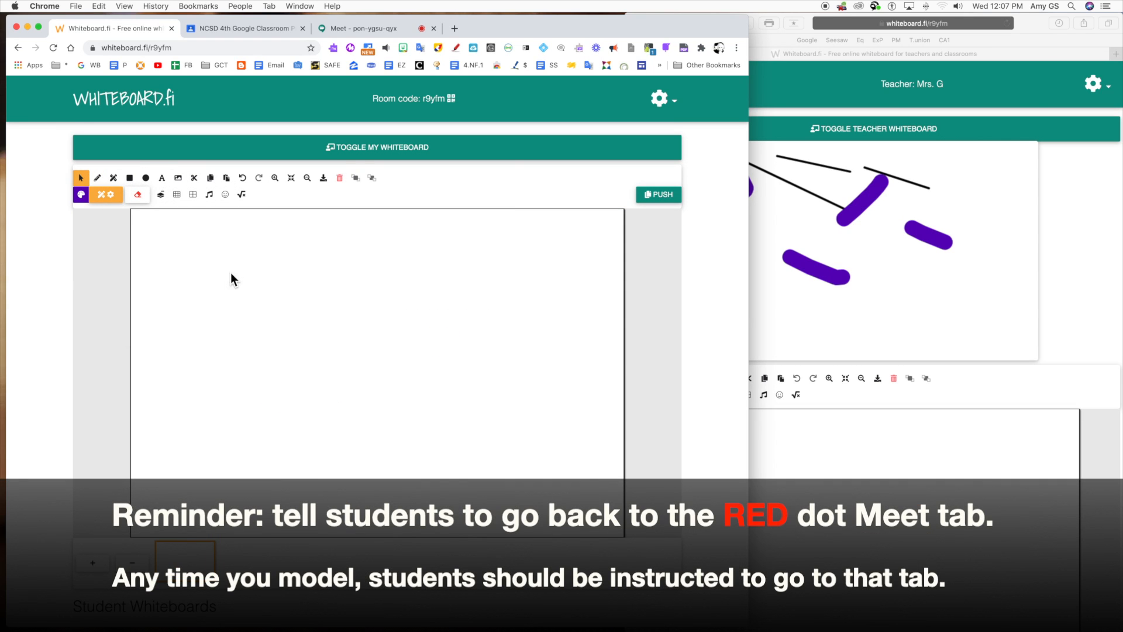
# Draw a nearly horizontal straight black line in the upper-left part of the teacher's whiteboard.
pyautogui.click(120, 183)
pyautogui.click(185, 256)
pyautogui.click(329, 258)
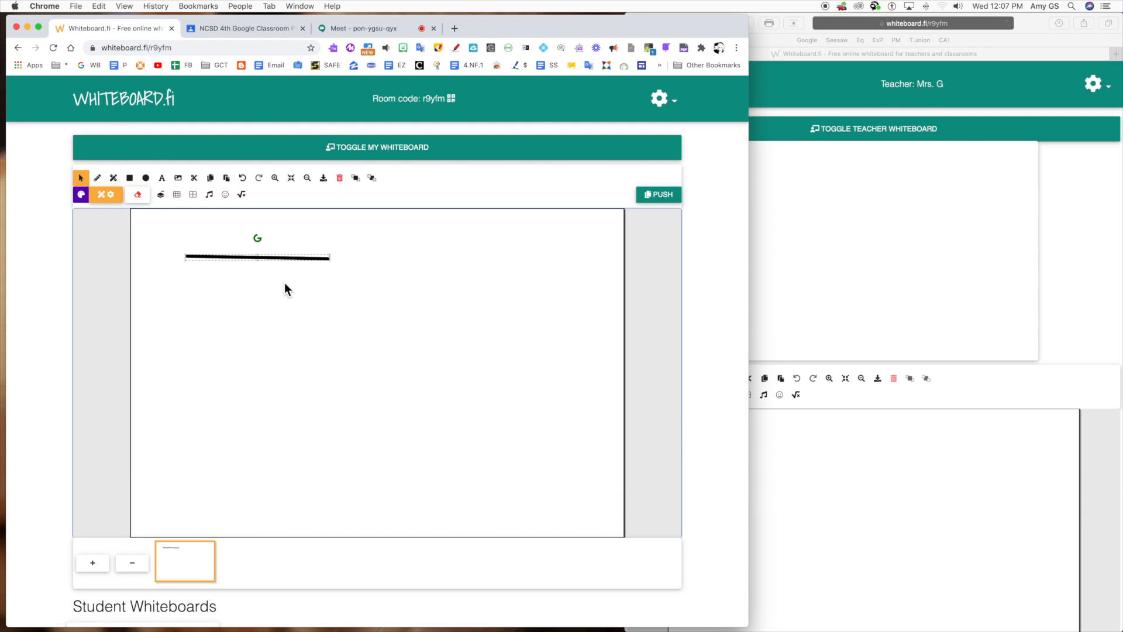
# Draw a purple-filled rectangle below the black line and a small purple ellipse in the right half of the whiteboard.
pyautogui.click(129, 177)
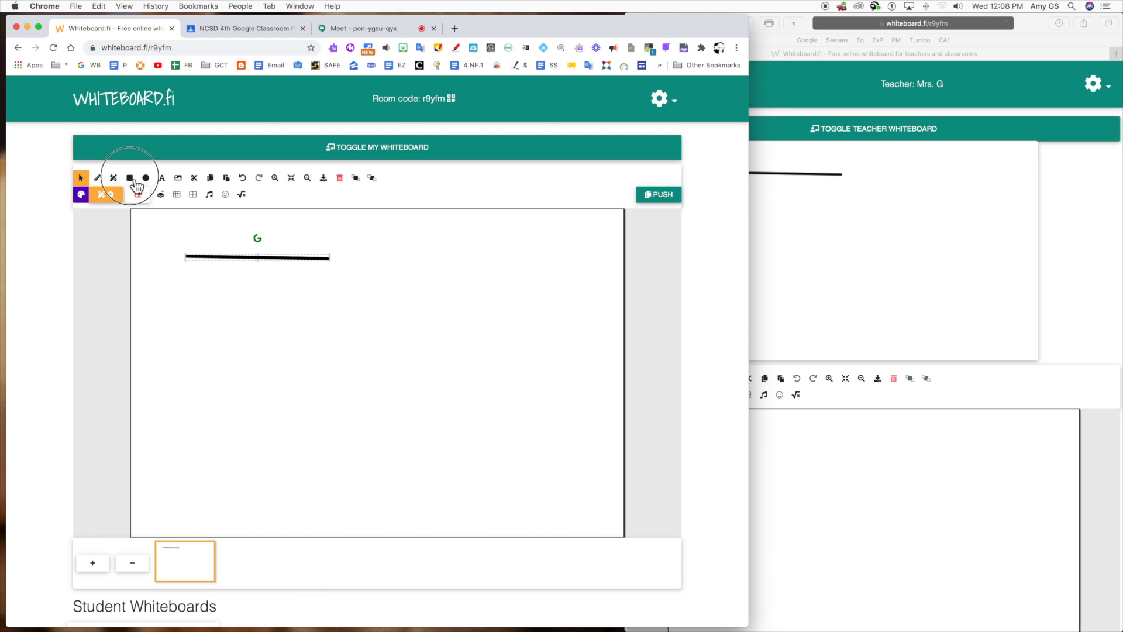
pyautogui.moveTo(194, 285); pyautogui.dragTo(298, 372)
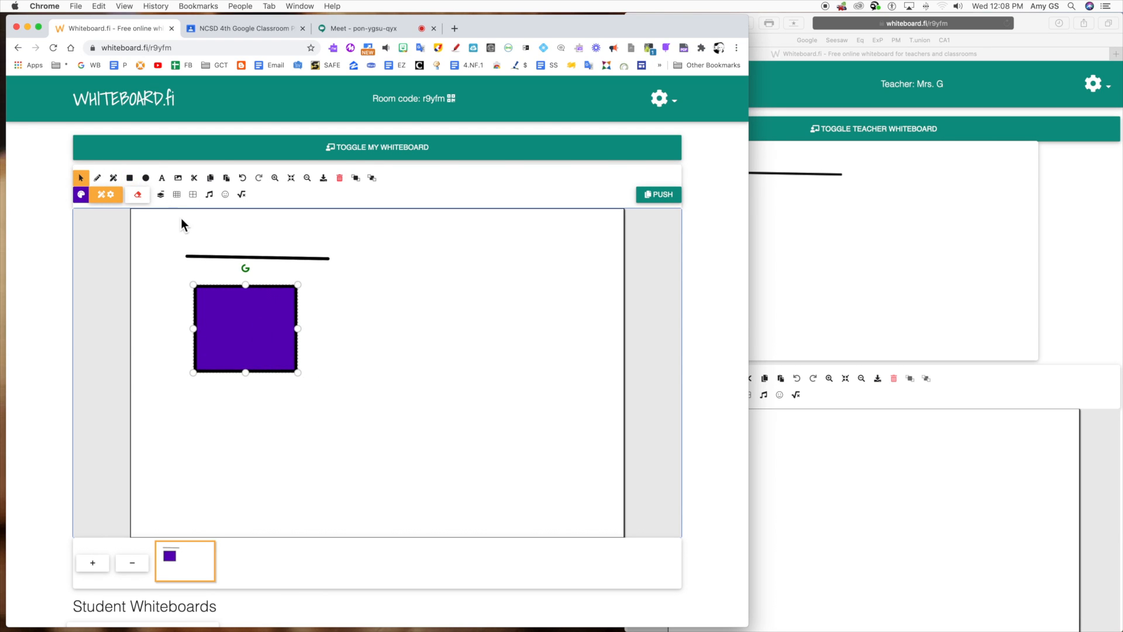
pyautogui.click(146, 178)
pyautogui.moveTo(442, 265); pyautogui.dragTo(497, 329)
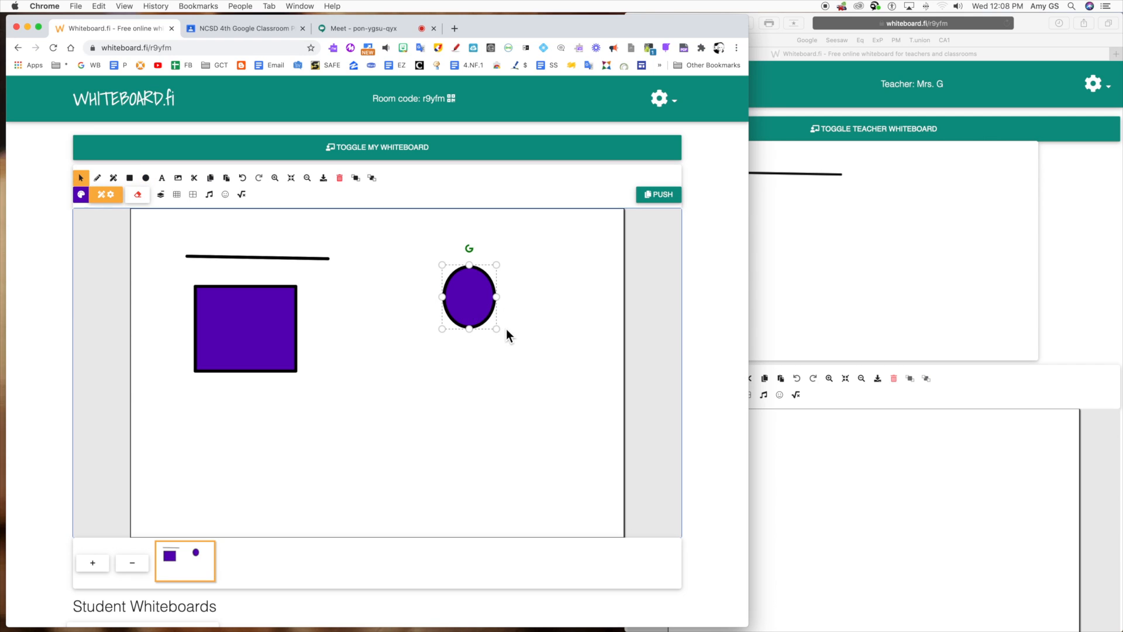
# Shrink the purple rectangle from its lower-right corner and narrow it from its left side.
pyautogui.click(258, 313)
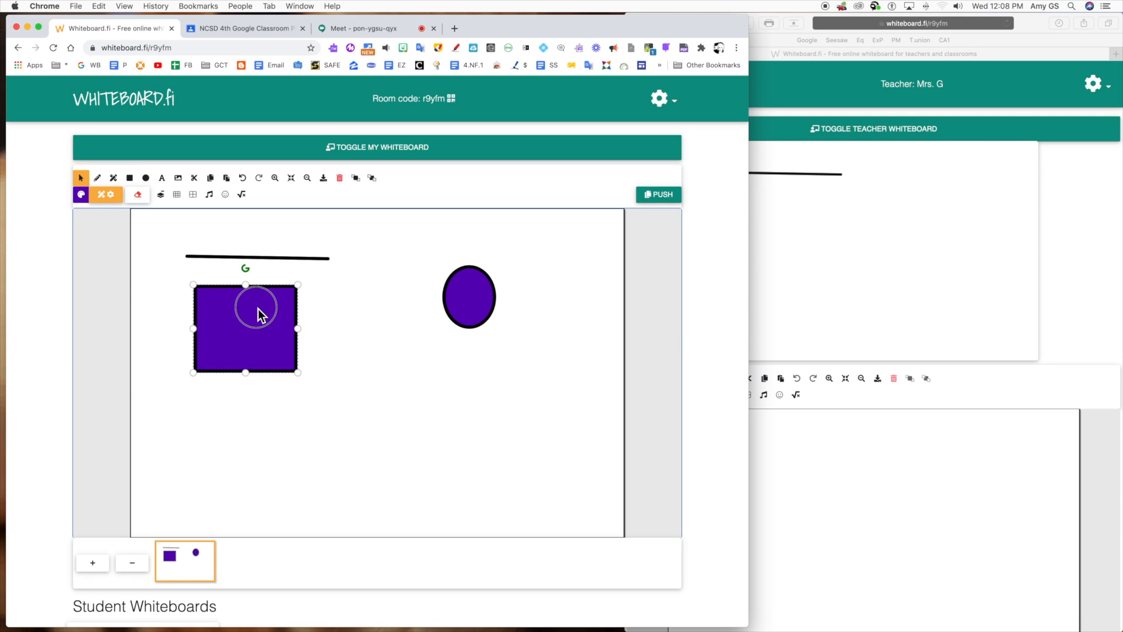
pyautogui.moveTo(298, 372); pyautogui.dragTo(273, 352)
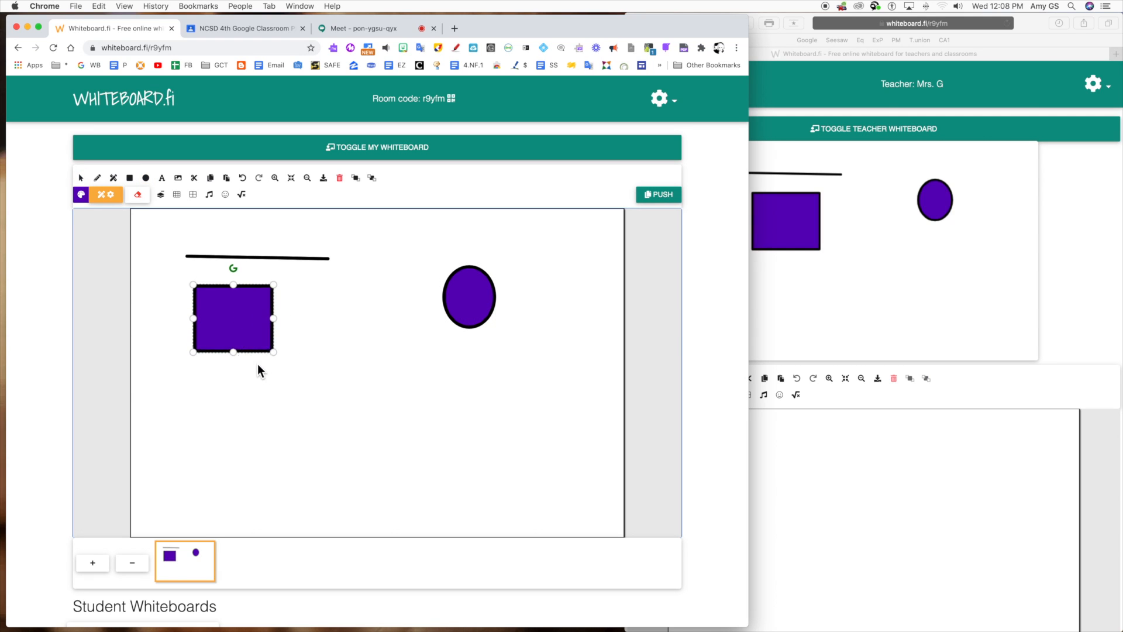
pyautogui.moveTo(200, 319); pyautogui.dragTo(216, 319)
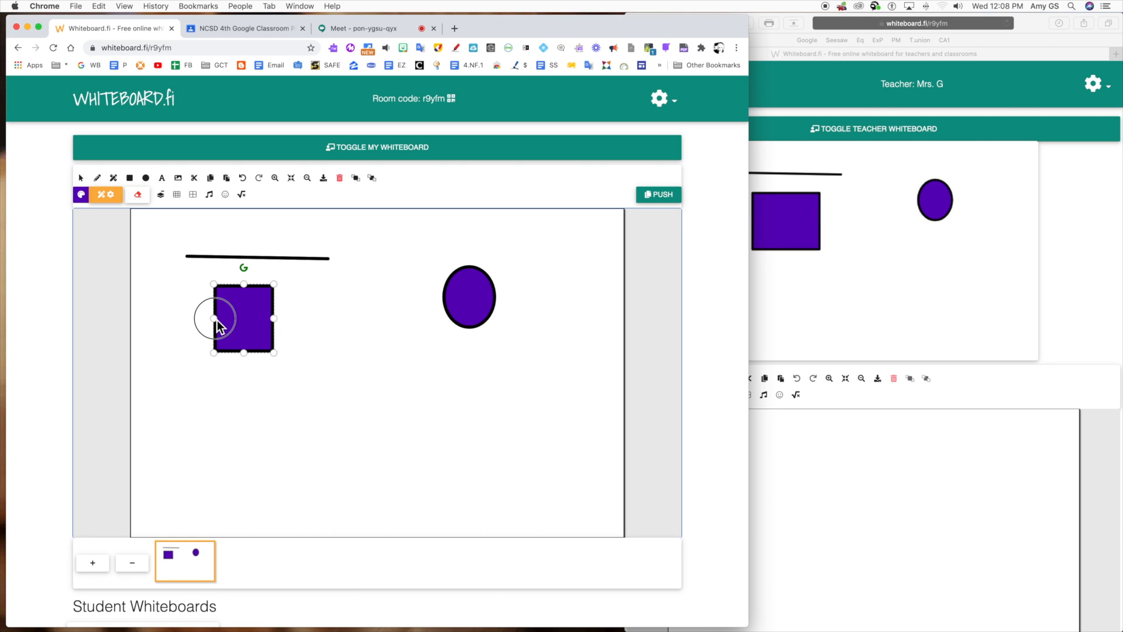
# Try rotating the purple rectangle, and enlarge it from its upper-right corner so that it overlaps the black line.
pyautogui.click(244, 269)
pyautogui.click(193, 320)
pyautogui.click(295, 321)
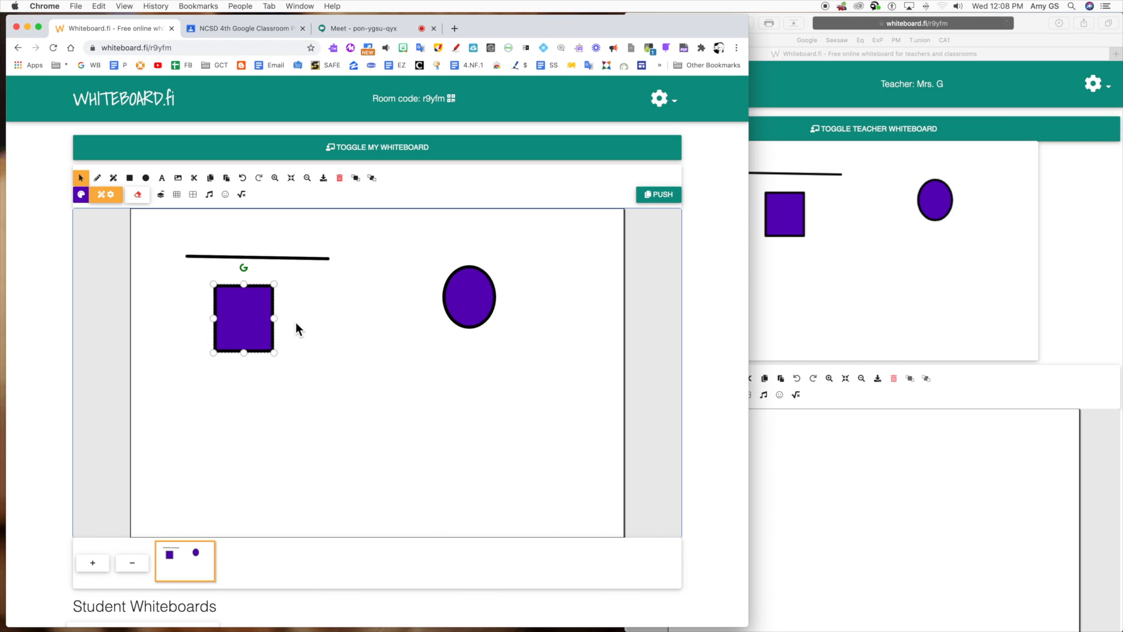
pyautogui.moveTo(274, 286); pyautogui.dragTo(346, 275)
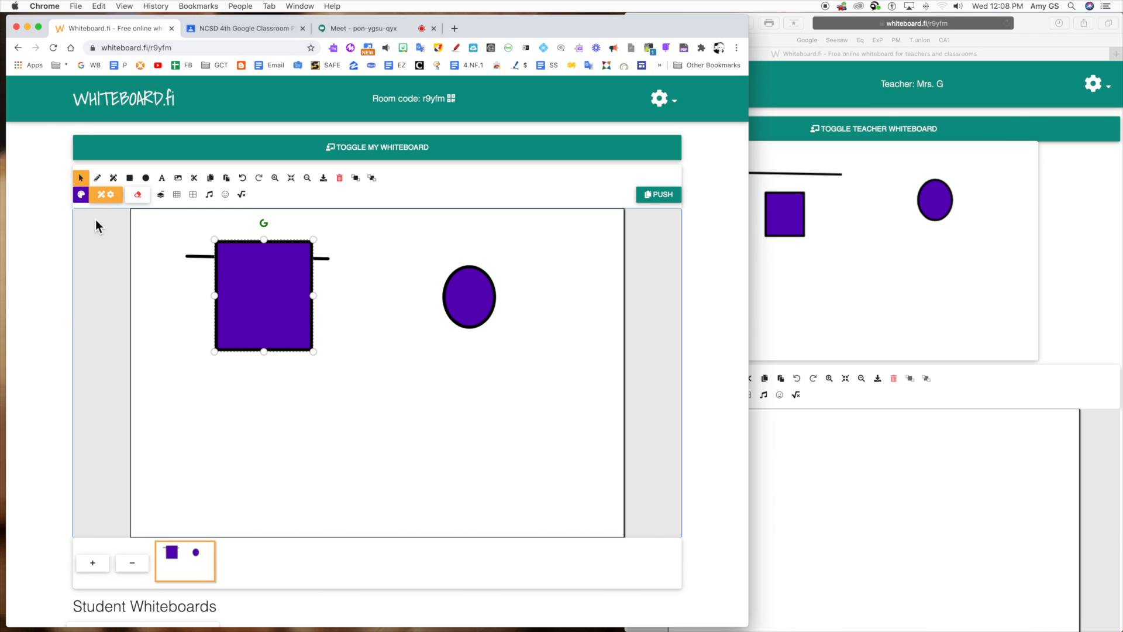
# Give the rectangle an orange fill, magenta outline, line width 16 and opacity 0.35, and move it below the black line.
pyautogui.click(105, 194)
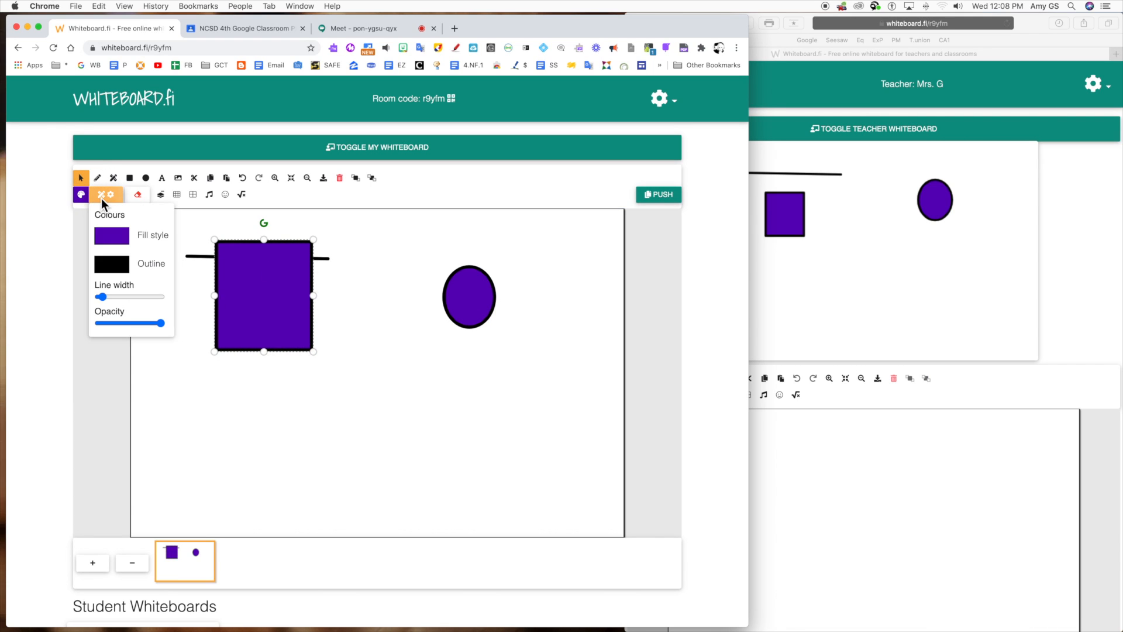
pyautogui.click(117, 240)
pyautogui.click(145, 270)
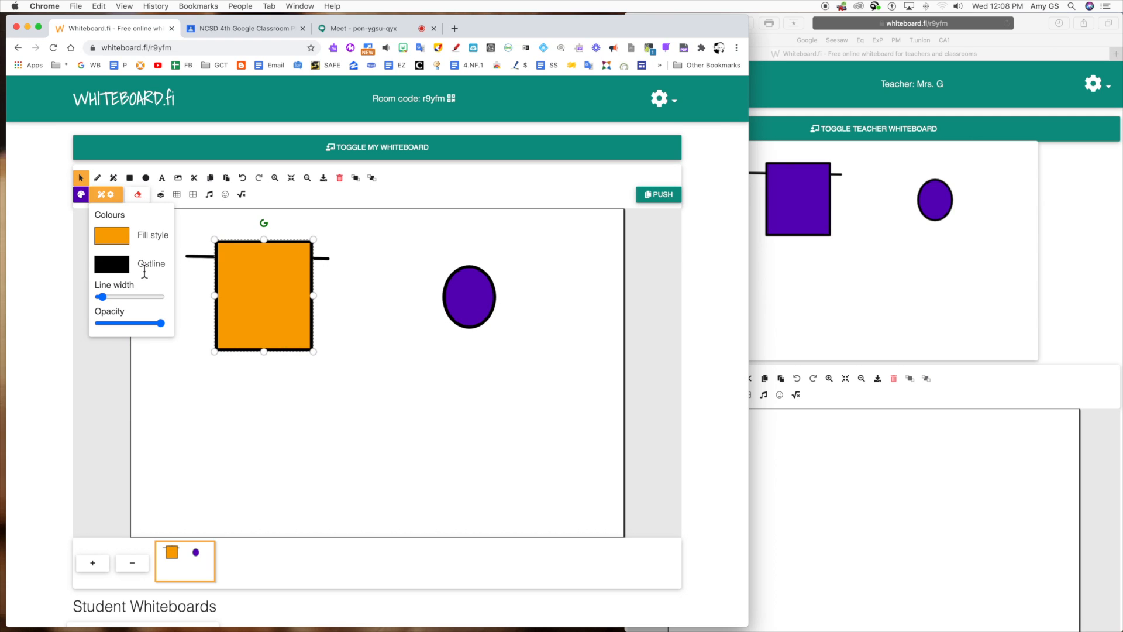
pyautogui.click(104, 268)
pyautogui.click(253, 321)
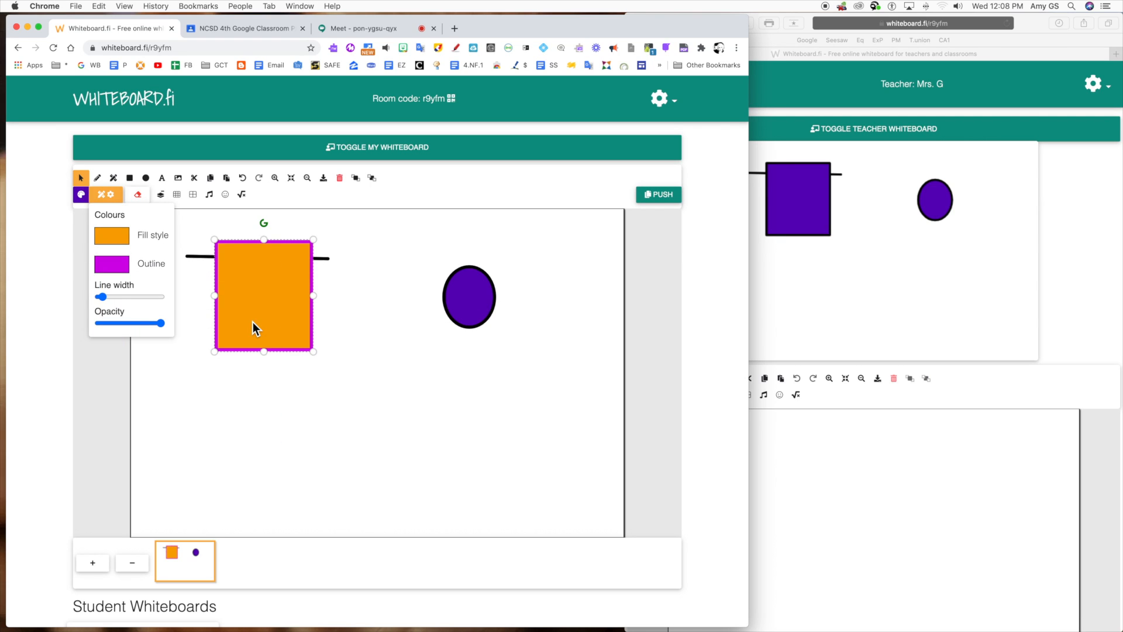
pyautogui.moveTo(131, 300); pyautogui.dragTo(117, 324)
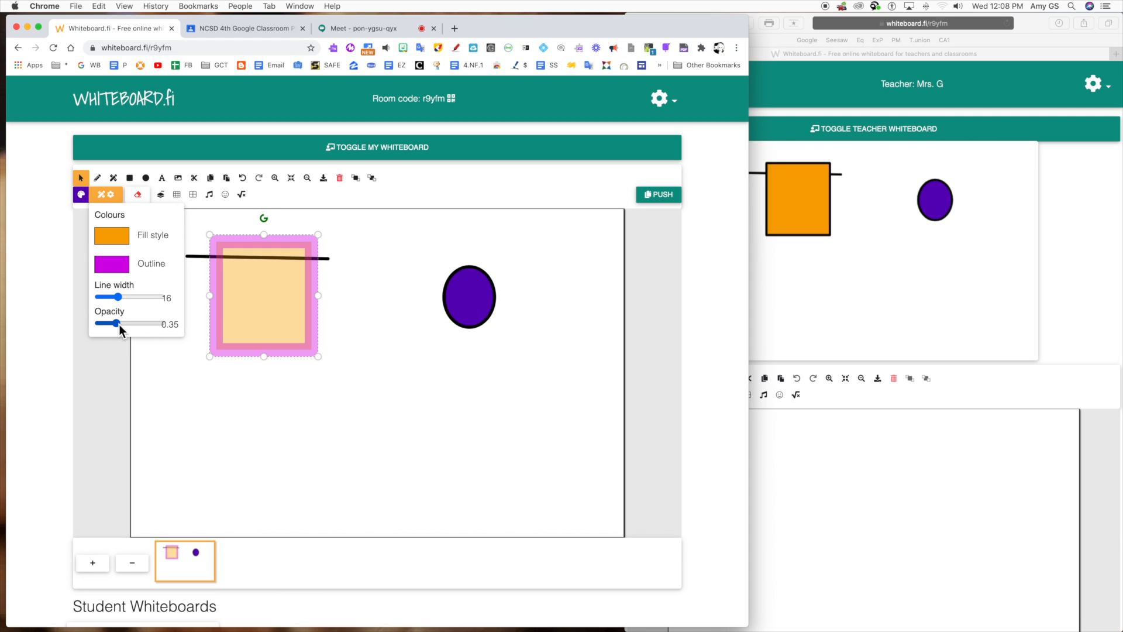
pyautogui.moveTo(302, 338); pyautogui.dragTo(353, 377)
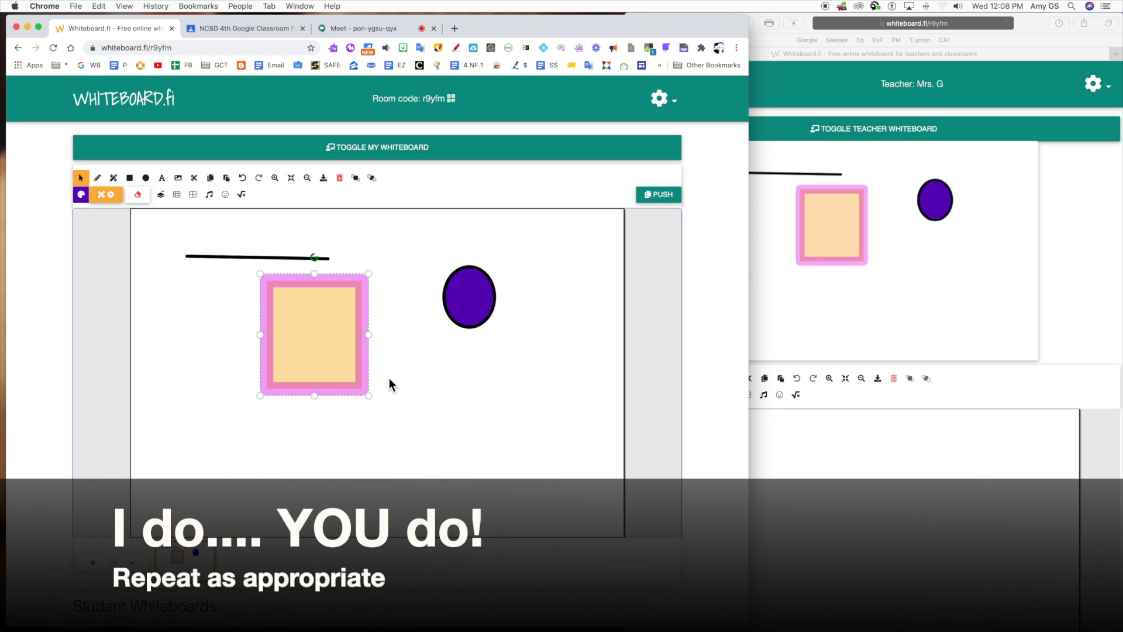
pyautogui.scroll(-1, 184, 213)
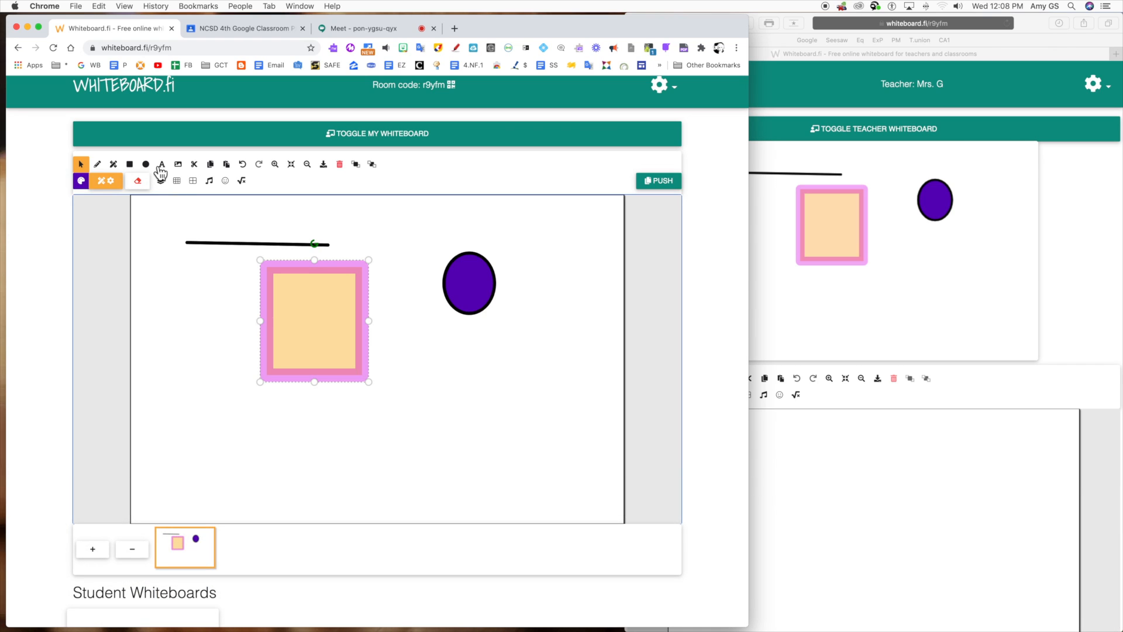
# Add a text object containing the presenter's first name in the blank area below the orange rectangle.
pyautogui.scroll(1, 164, 171)
pyautogui.scroll(-1, 167, 172)
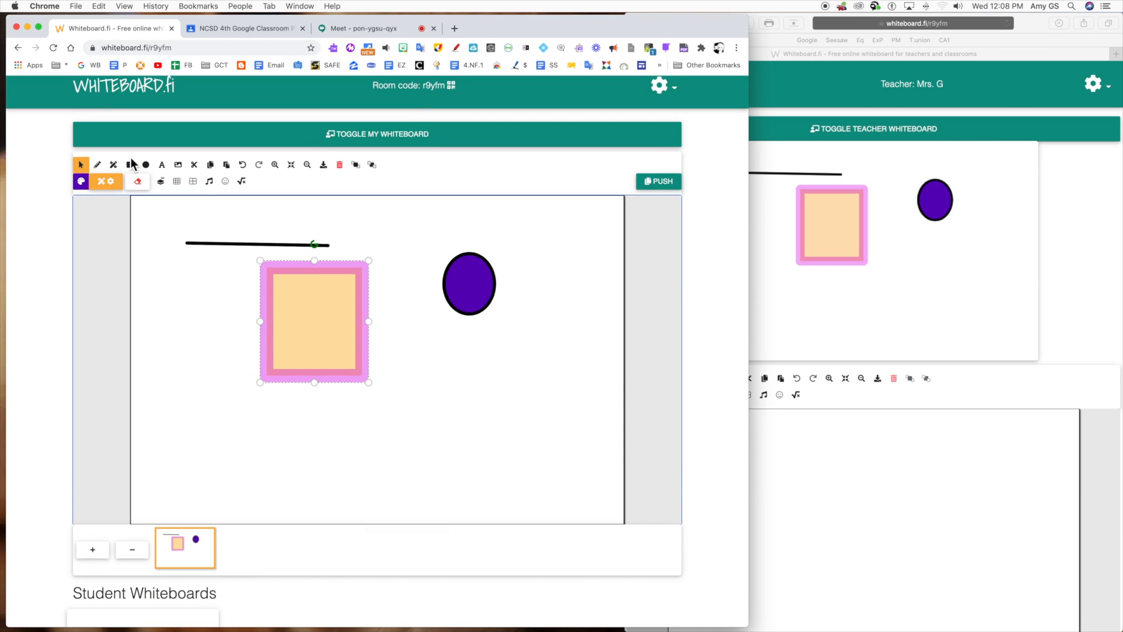
pyautogui.click(162, 166)
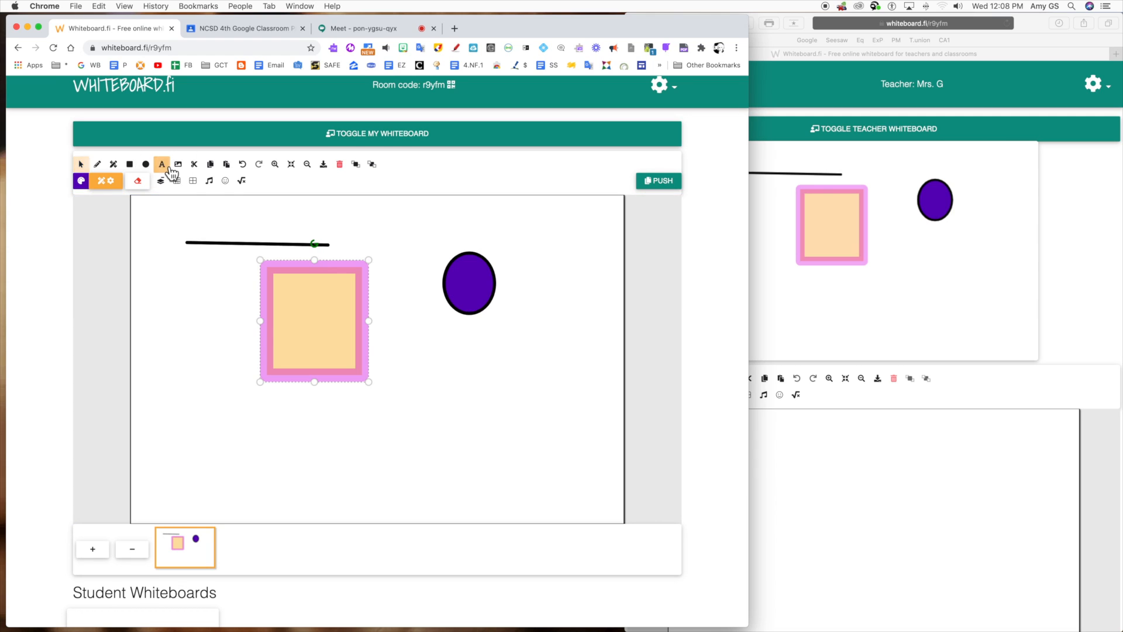
pyautogui.scroll(-1, 172, 172)
pyautogui.scroll(-1, 229, 427)
pyautogui.click(229, 426)
pyautogui.write('Amy')
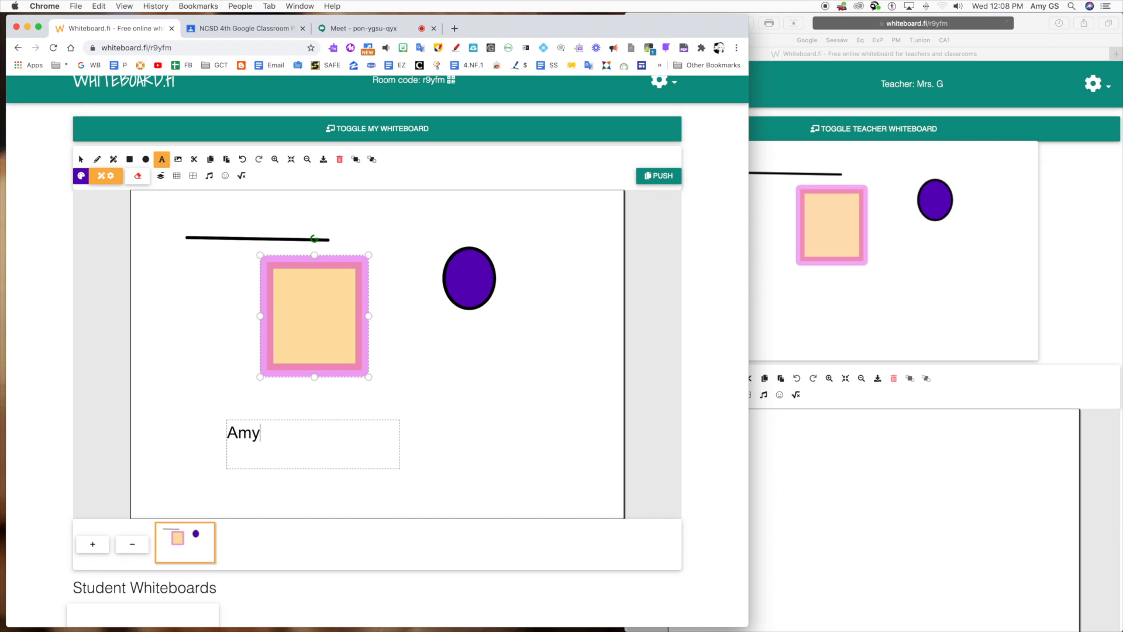
pyautogui.click(462, 446)
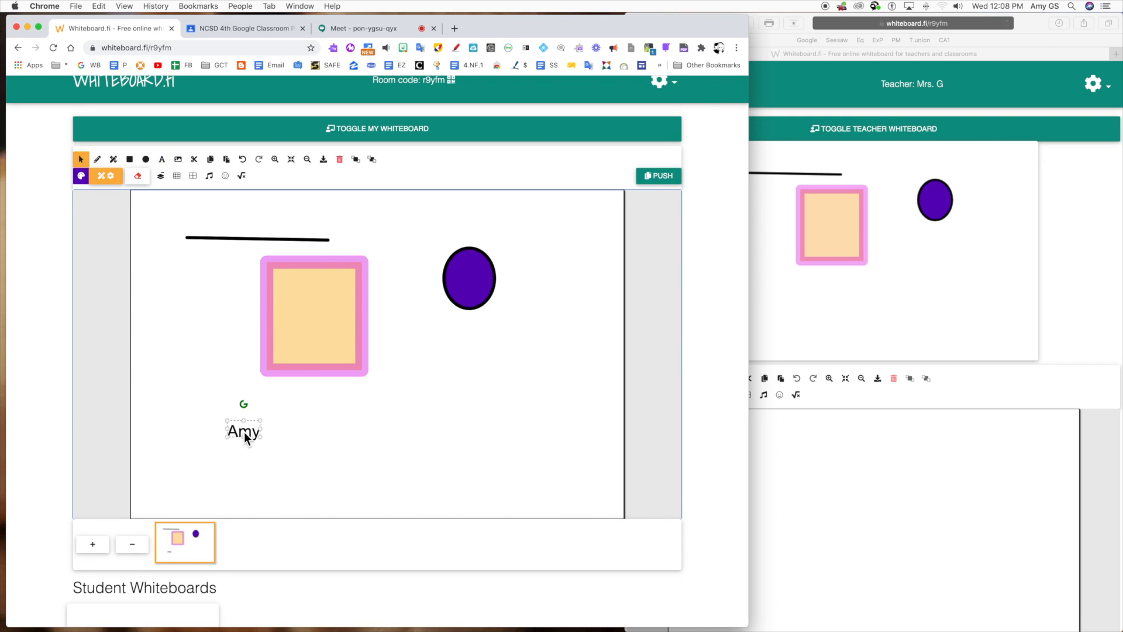
# Color the name text blue, change its font to Times New Roman, and set its font size to 56.
pyautogui.click(84, 177)
pyautogui.click(322, 198)
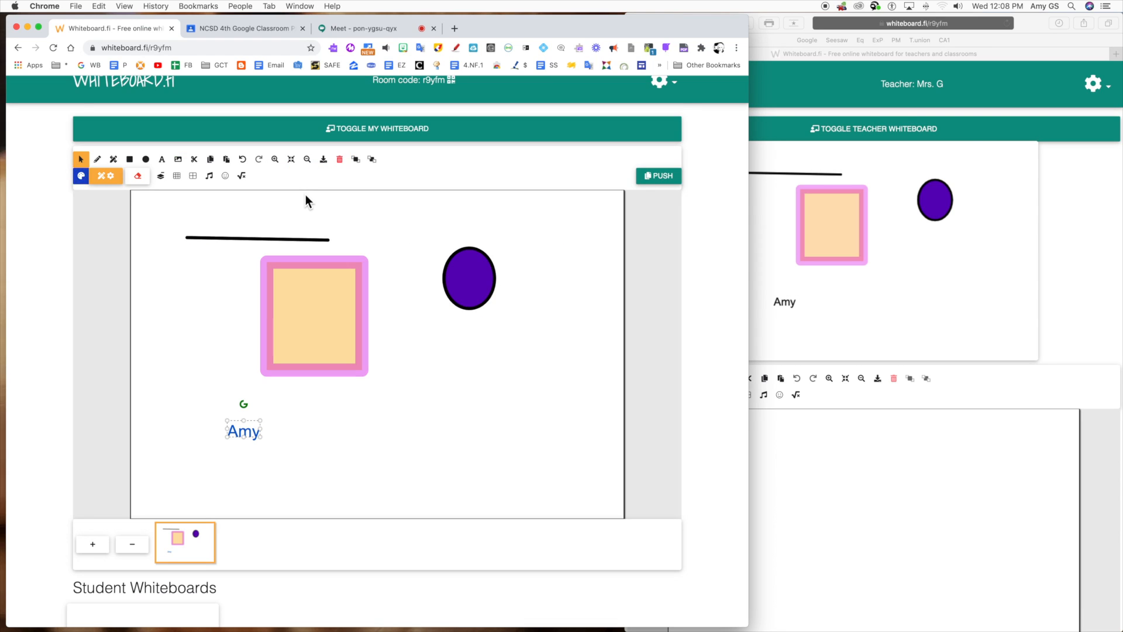
pyautogui.click(106, 178)
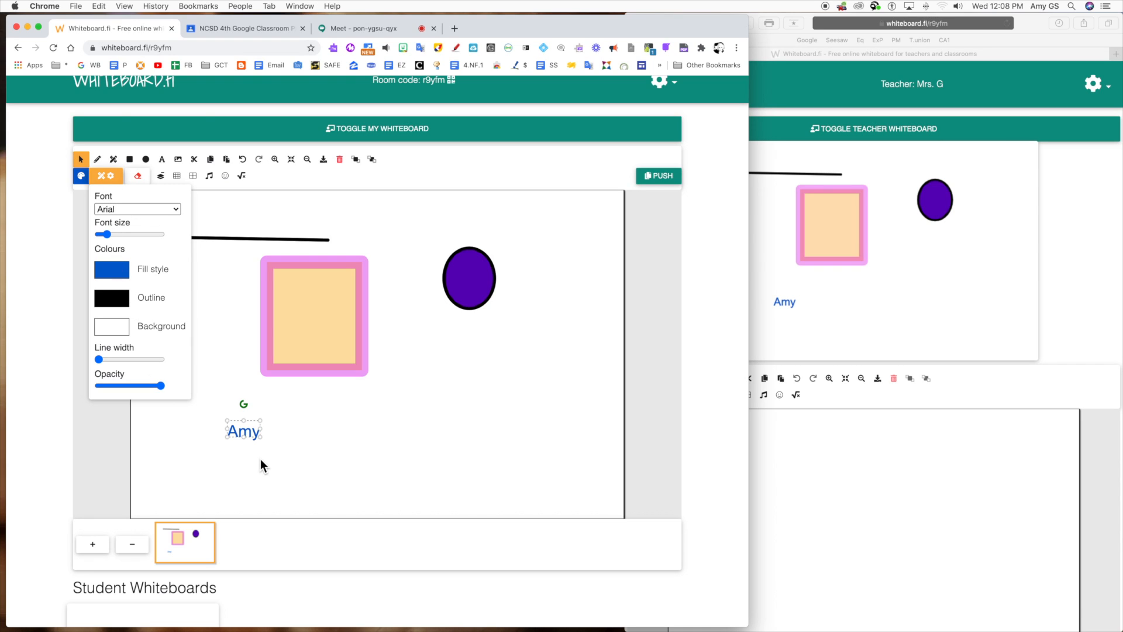
pyautogui.click(129, 209)
pyautogui.click(131, 222)
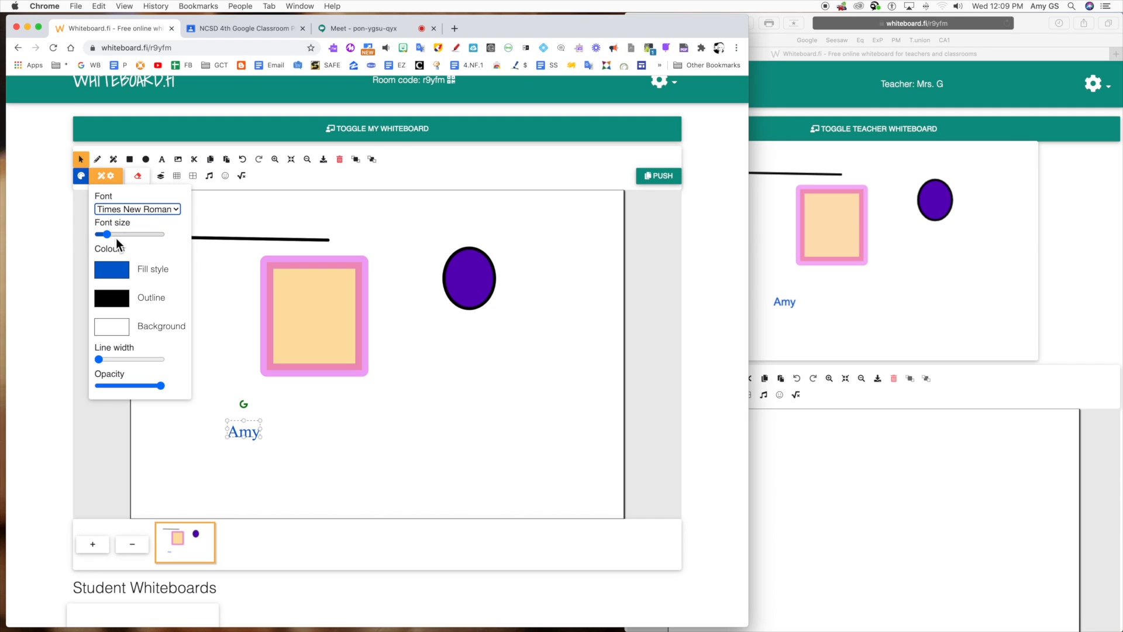
pyautogui.moveTo(110, 237); pyautogui.dragTo(133, 238)
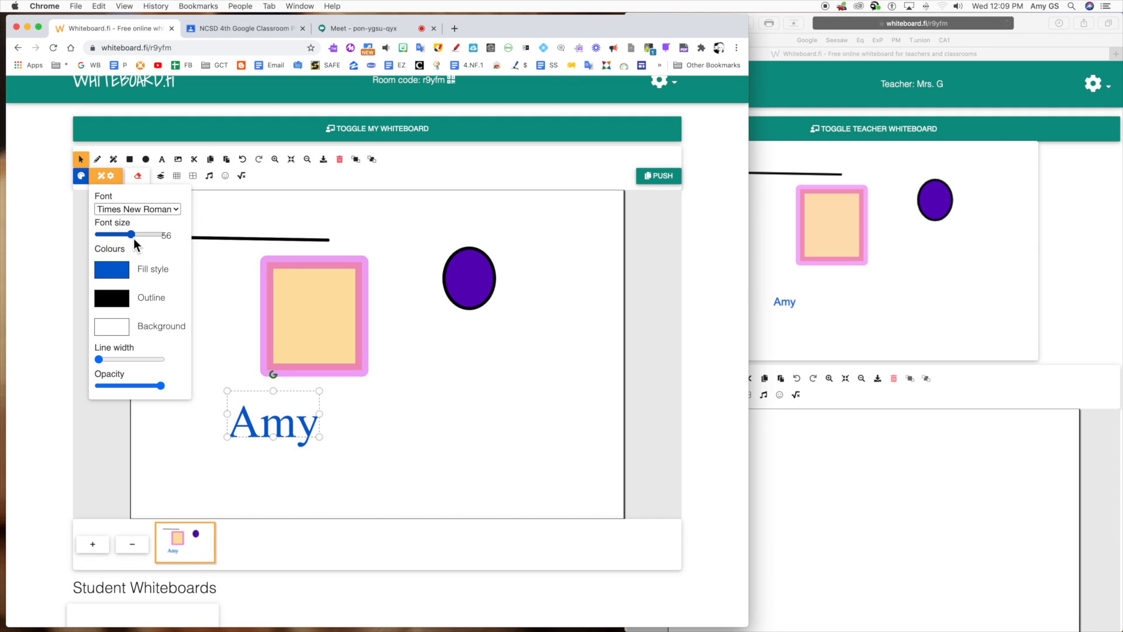
# Give the name text a yellow fill and a thicker blue outline, and lower its opacity.
pyautogui.click(124, 279)
pyautogui.click(163, 307)
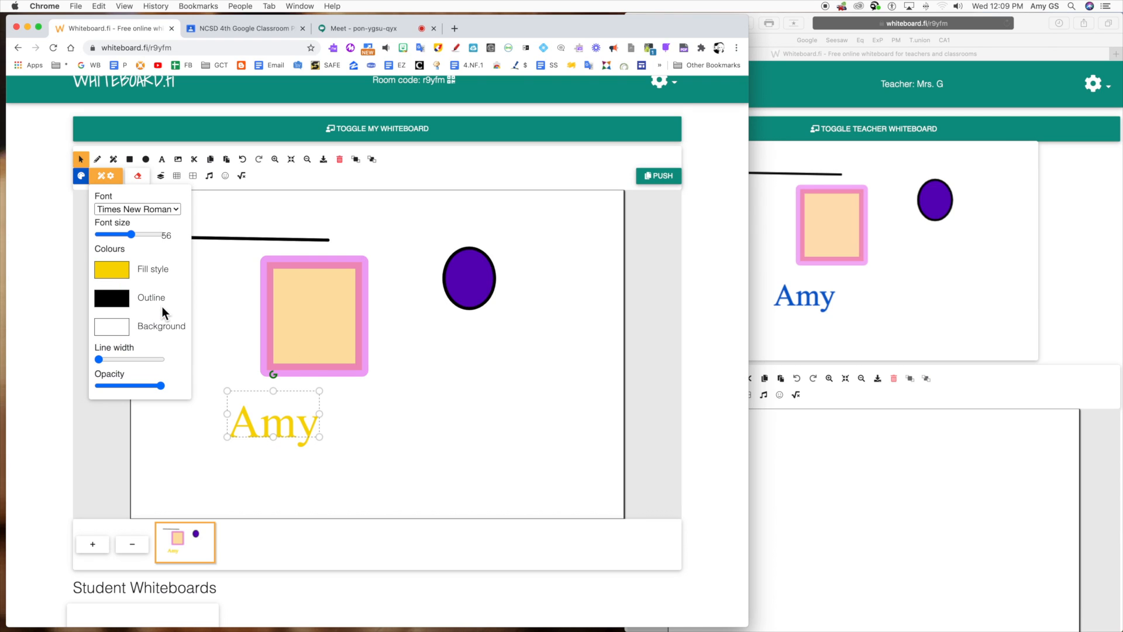
pyautogui.click(113, 303)
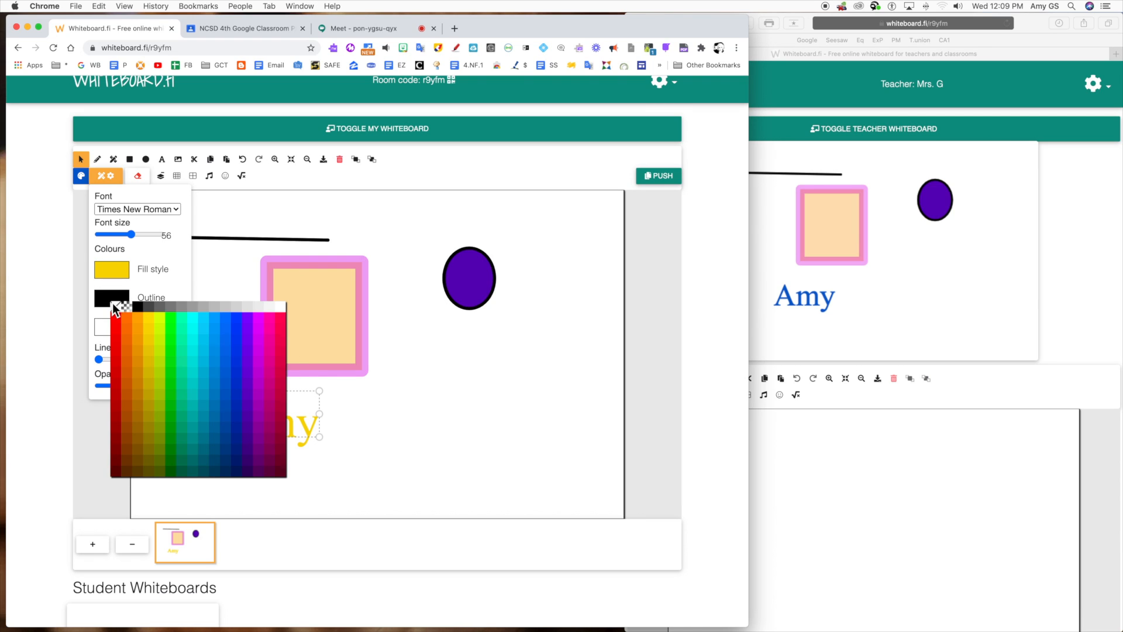
pyautogui.click(232, 356)
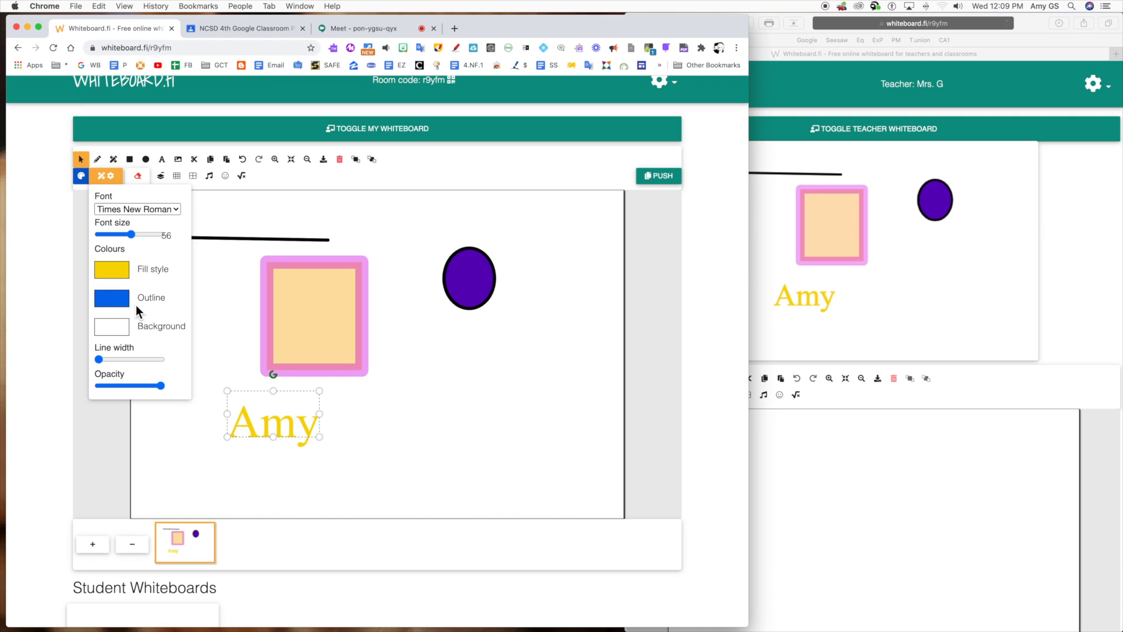
pyautogui.moveTo(100, 360)
pyautogui.mouseDown()
pyautogui.moveTo(135, 361)
pyautogui.moveTo(100, 361)
pyautogui.moveTo(108, 359)
pyautogui.mouseUp()
pyautogui.moveTo(160, 386); pyautogui.dragTo(120, 386)
pyautogui.click(459, 423)
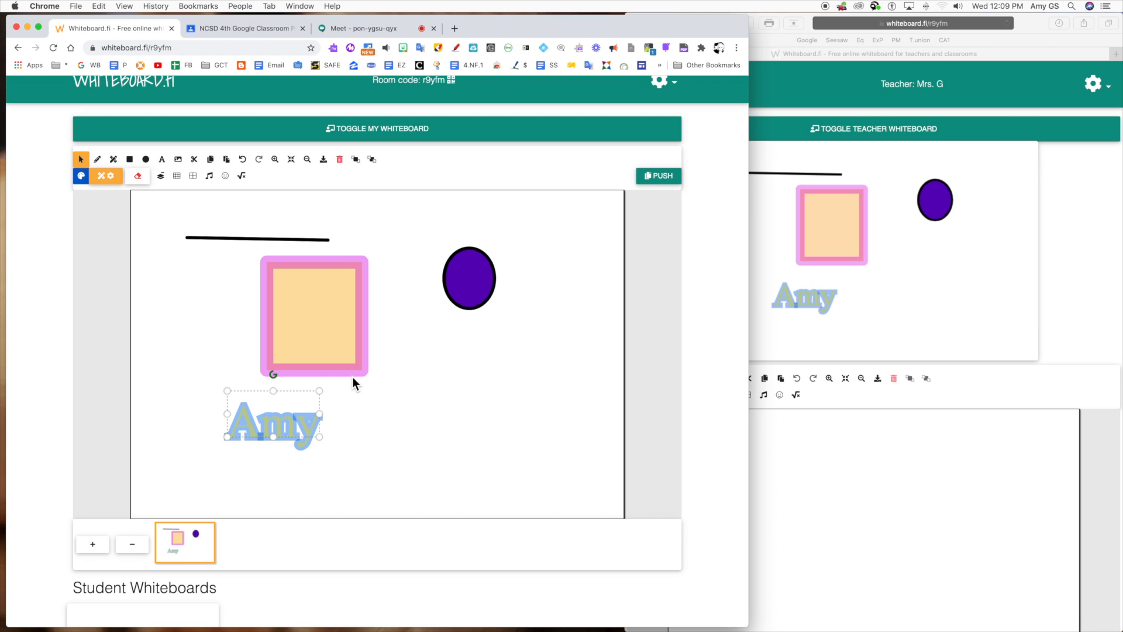
pyautogui.click(392, 311)
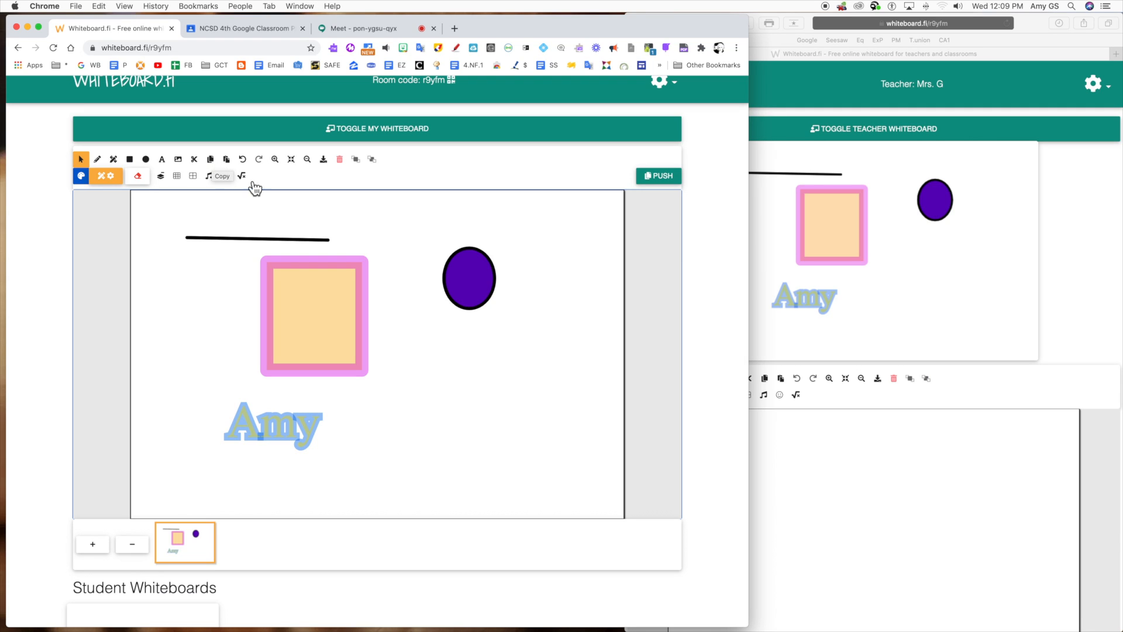
# Duplicate the orange rectangle and place the copy below the purple ellipse.
pyautogui.click(319, 326)
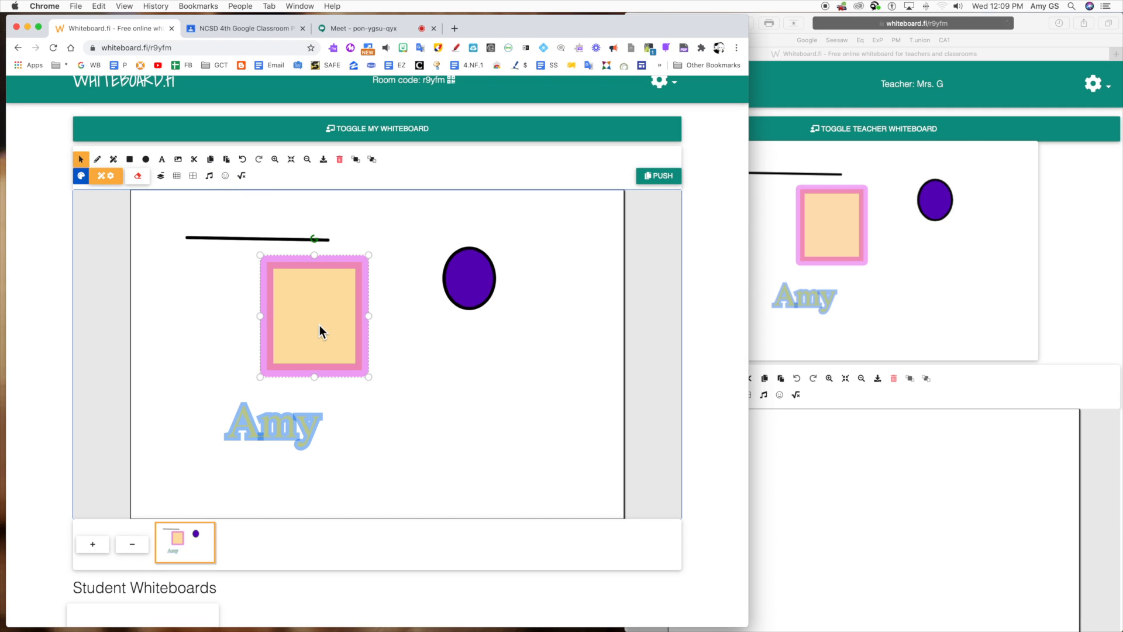
pyautogui.click(227, 159)
pyautogui.moveTo(326, 273); pyautogui.dragTo(471, 366)
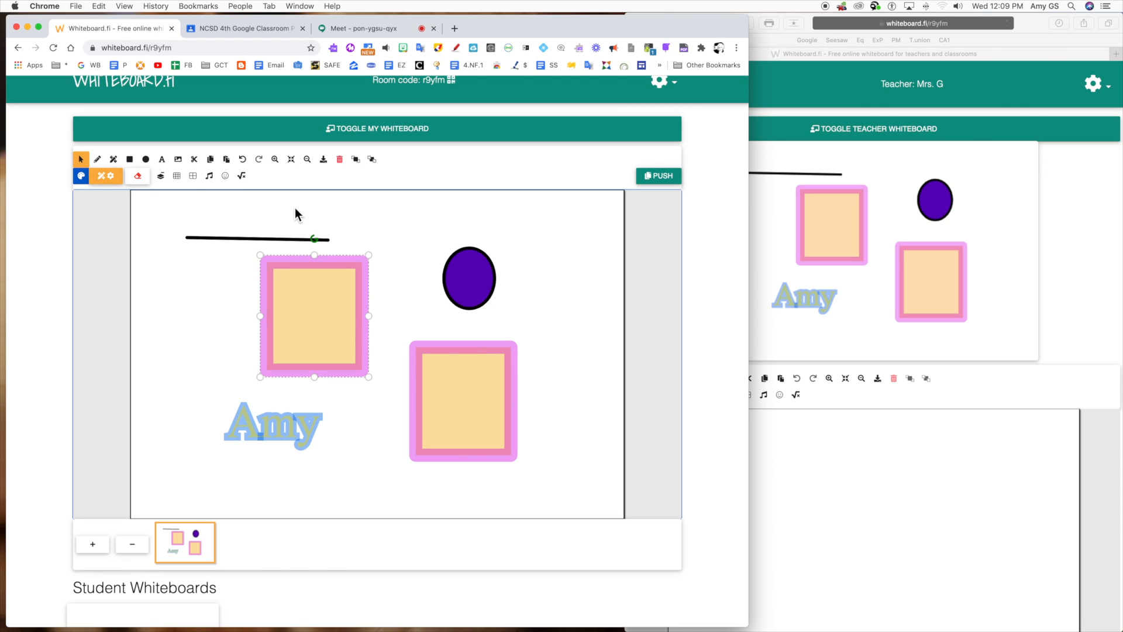
# Zoom the whiteboard in and out, and reset the view to its original size.
pyautogui.click(277, 162)
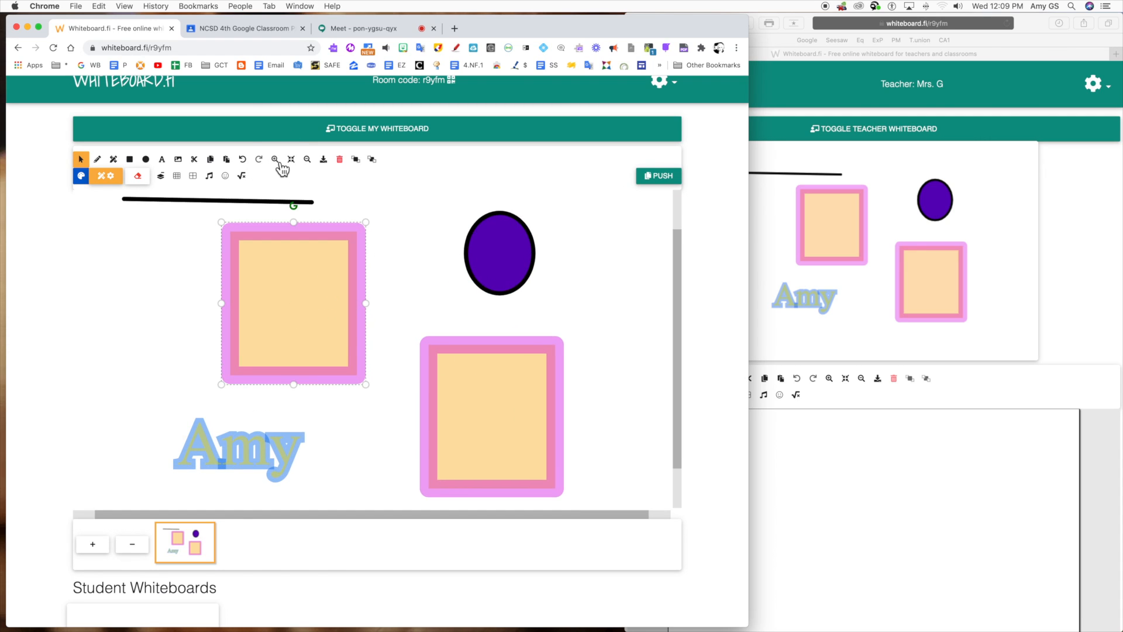
pyautogui.click(314, 165)
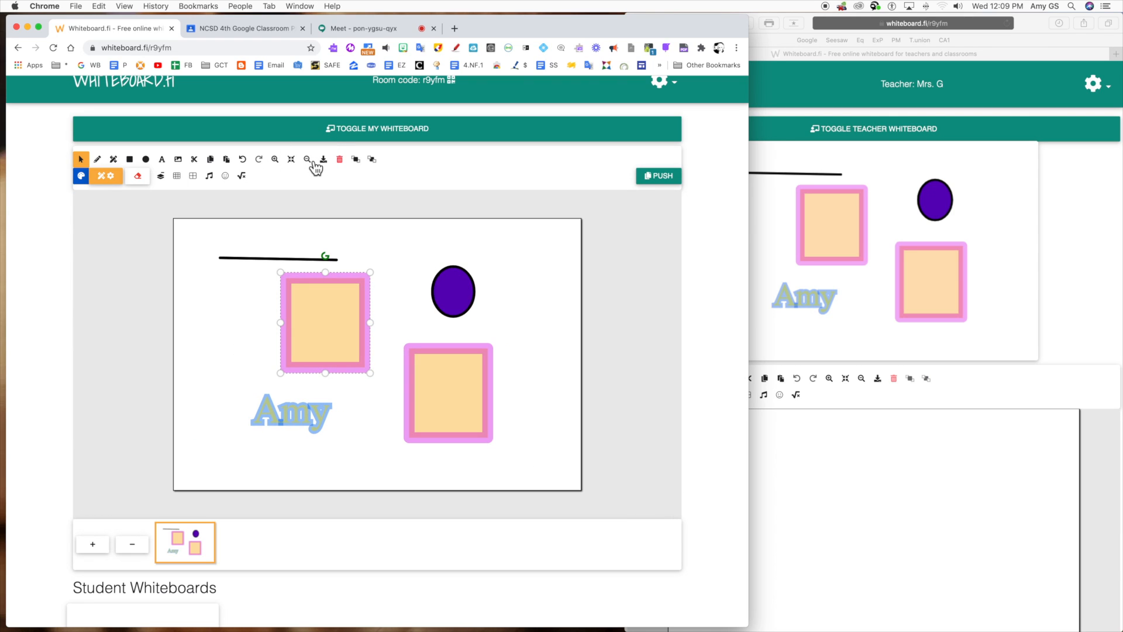
pyautogui.click(296, 164)
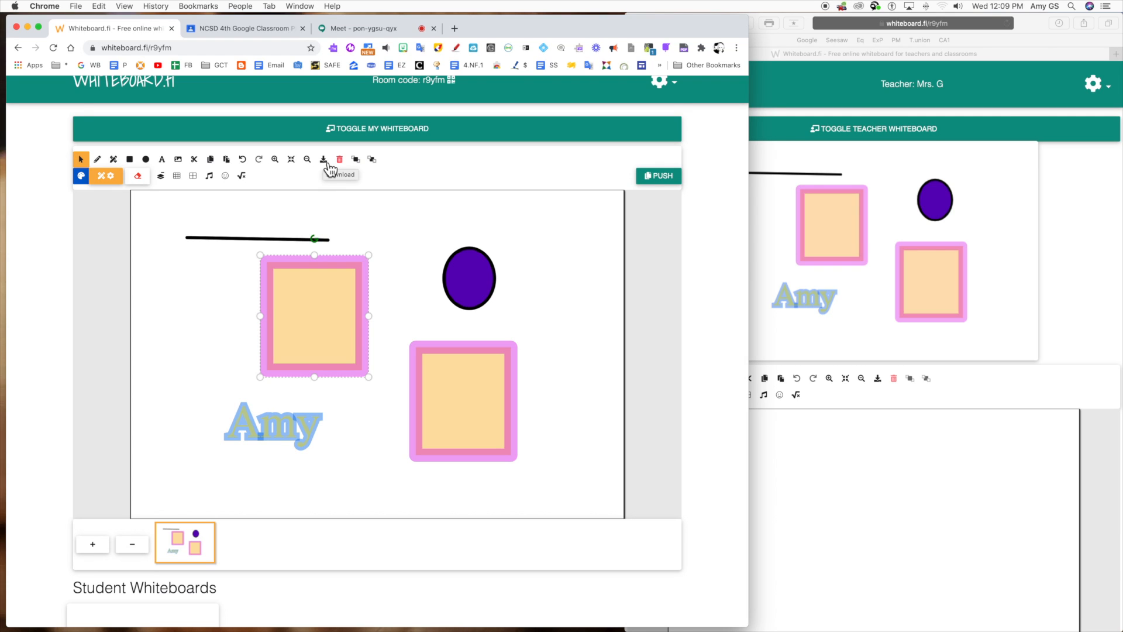
# Shift the original orange rectangle up and to the right, and stack the purple ellipse and the name text on it.
pyautogui.click(314, 281)
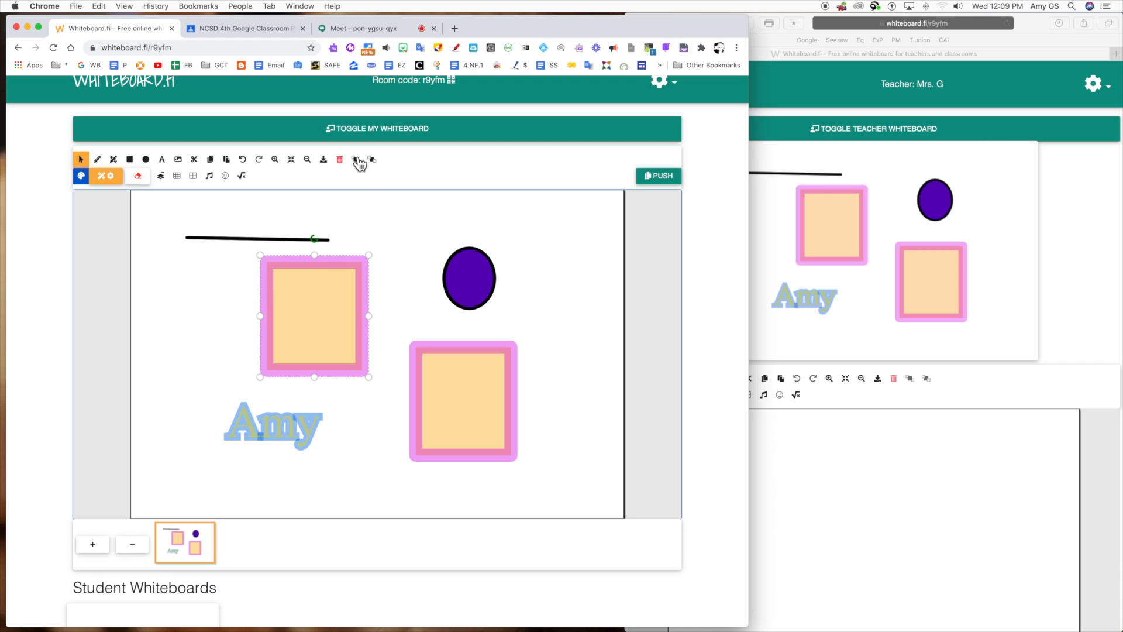
pyautogui.moveTo(339, 271)
pyautogui.mouseDown()
pyautogui.moveTo(453, 234)
pyautogui.moveTo(337, 268)
pyautogui.mouseUp()
pyautogui.moveTo(482, 290); pyautogui.dragTo(343, 314)
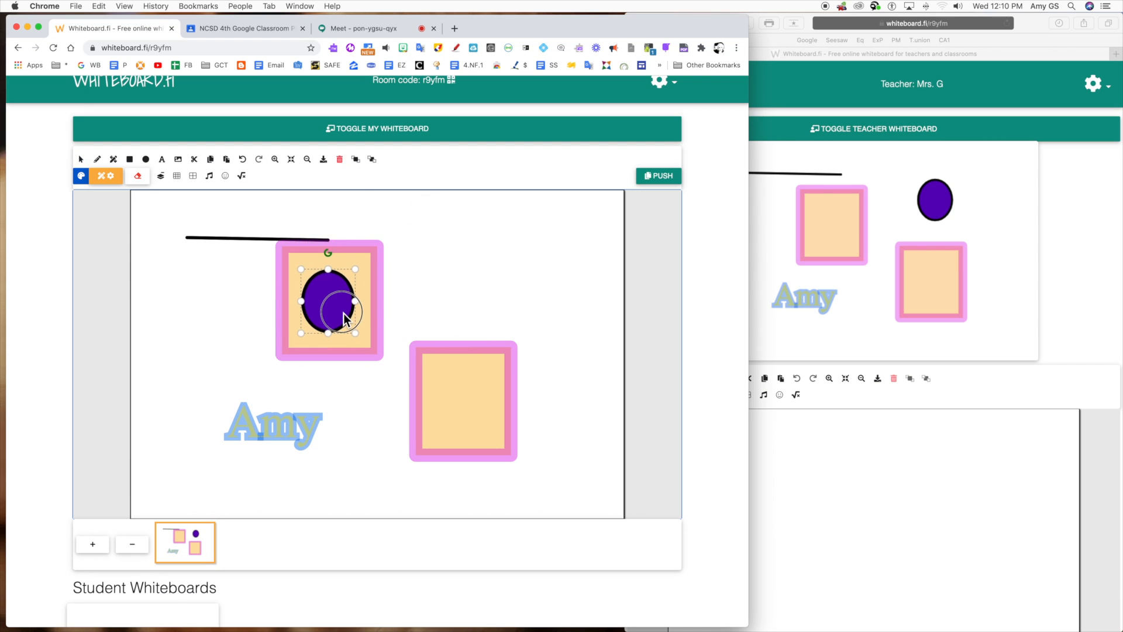
pyautogui.moveTo(303, 416); pyautogui.dragTo(342, 319)
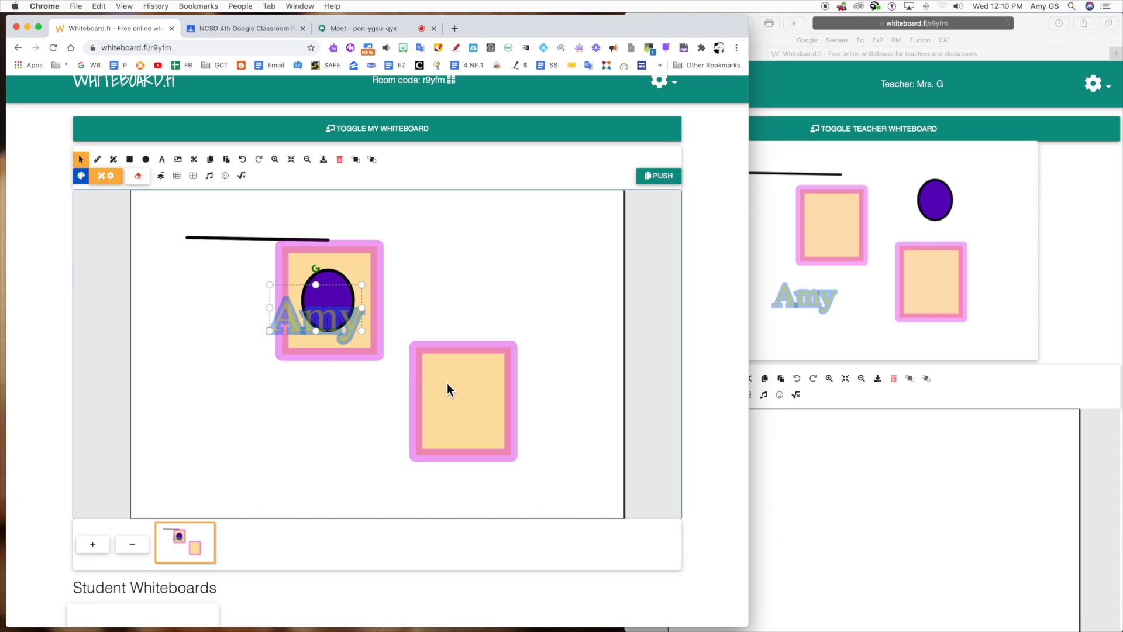
# Move the name text off the ellipse, send it to the back, and place it stretched taller behind the ellipse.
pyautogui.moveTo(298, 328); pyautogui.dragTo(306, 372)
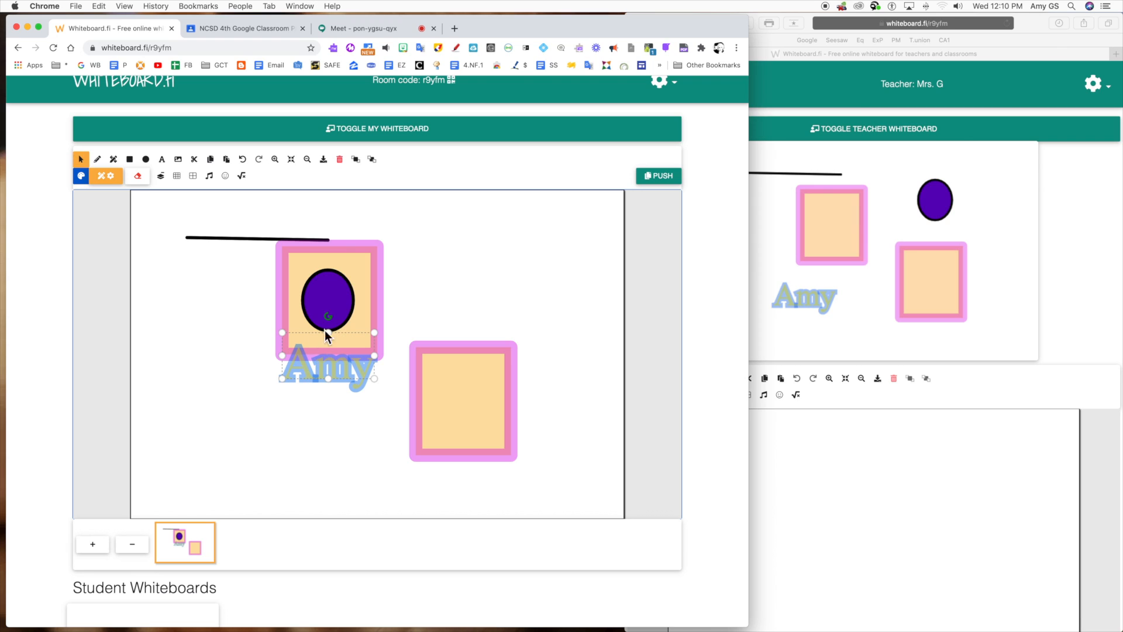
pyautogui.click(378, 165)
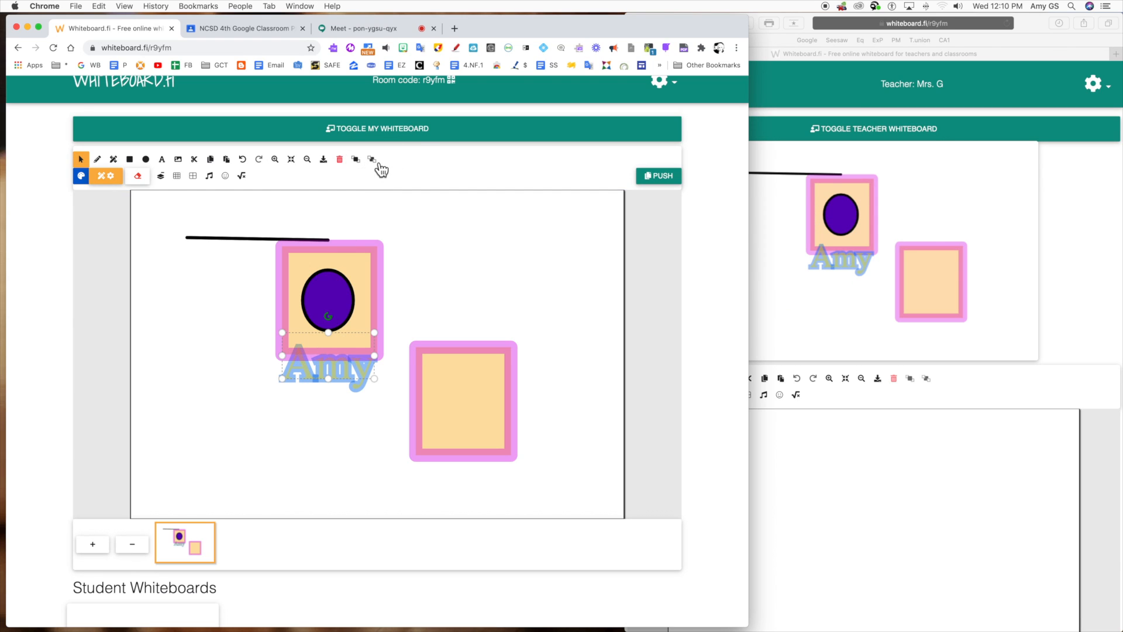
pyautogui.moveTo(331, 381); pyautogui.dragTo(346, 302)
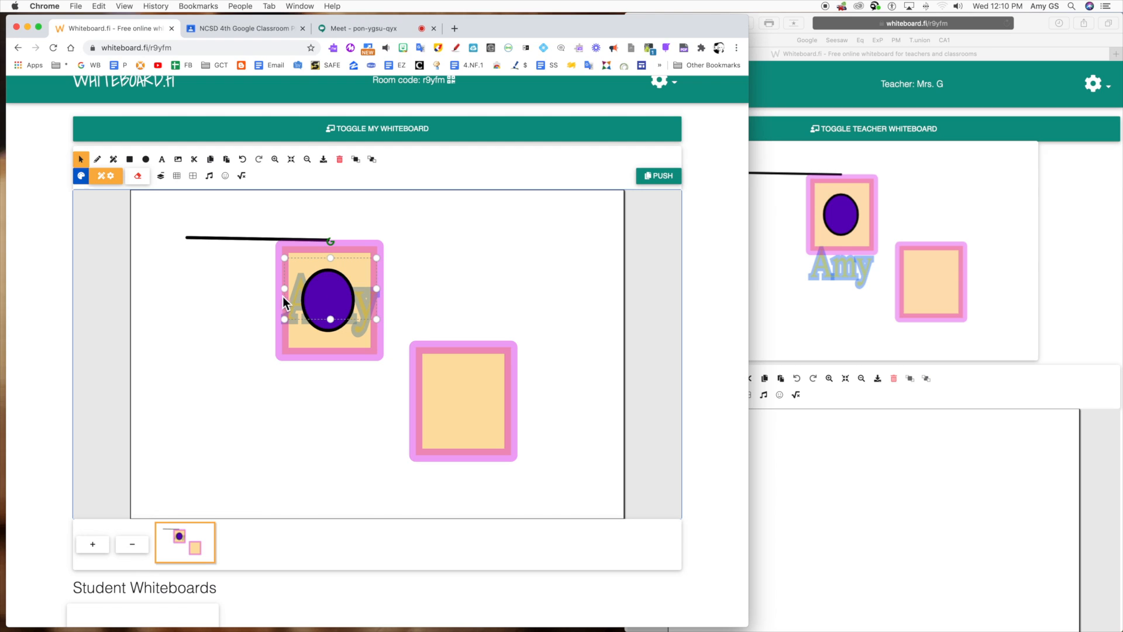
# Bring the name text in front of the ellipse and move it to the blank area above the second orange rectangle.
pyautogui.click(356, 161)
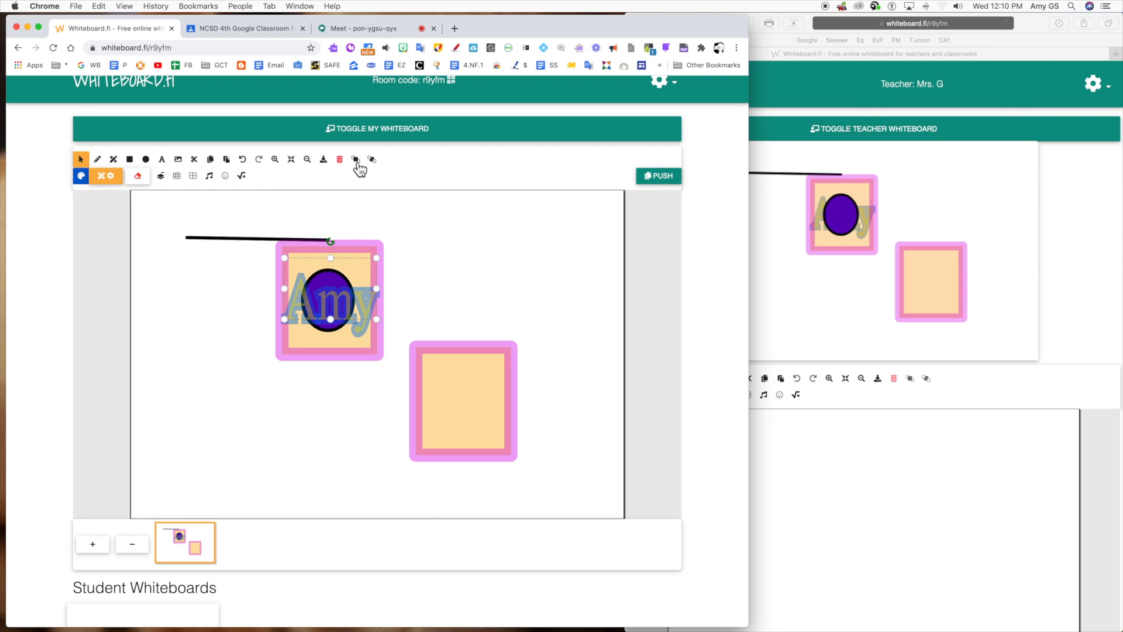
pyautogui.click(356, 161)
pyautogui.moveTo(344, 315); pyautogui.dragTo(485, 283)
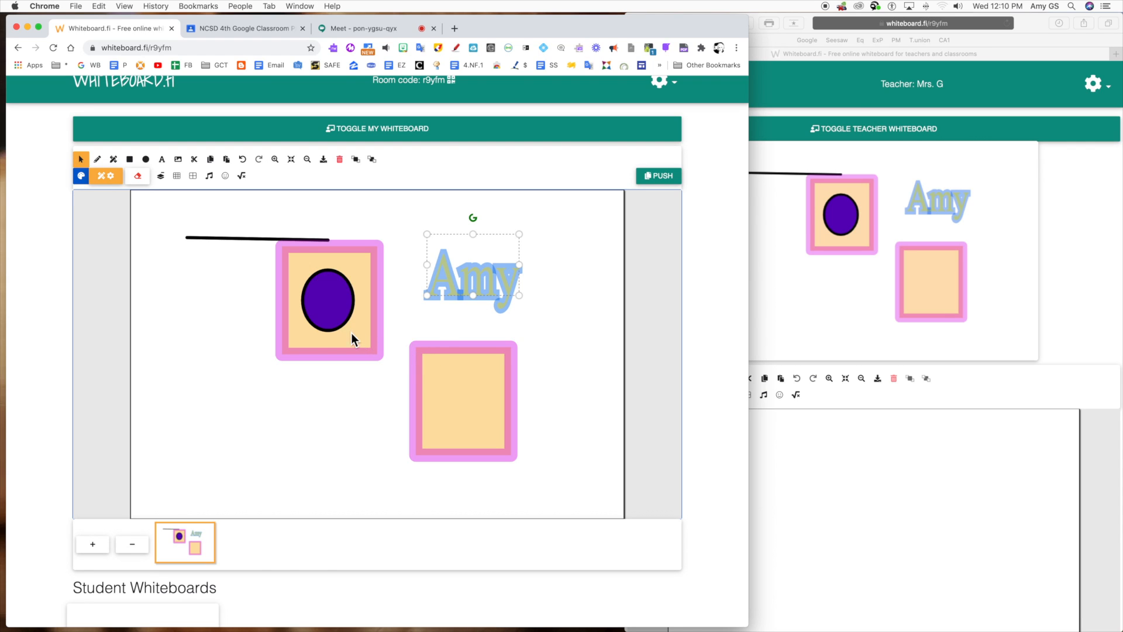
# Flatten the whiteboard image into the background, and try selecting and moving the flattened objects.
pyautogui.click(161, 176)
pyautogui.click(216, 225)
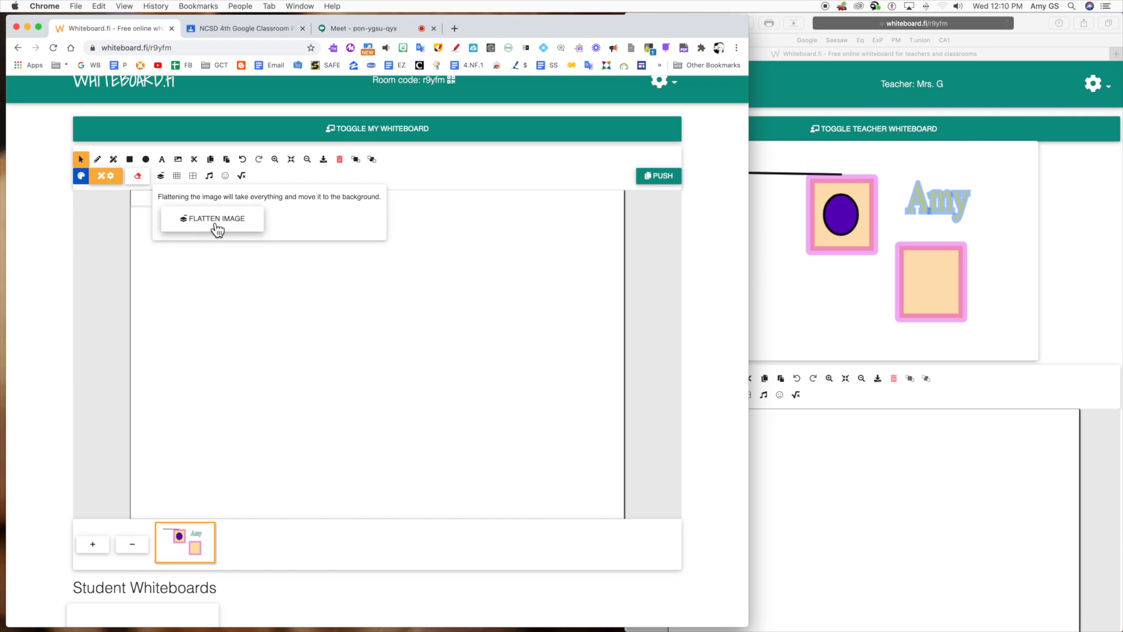
pyautogui.moveTo(330, 322); pyautogui.dragTo(242, 350)
pyautogui.moveTo(299, 450); pyautogui.dragTo(506, 460)
pyautogui.click(539, 334)
pyautogui.click(440, 248)
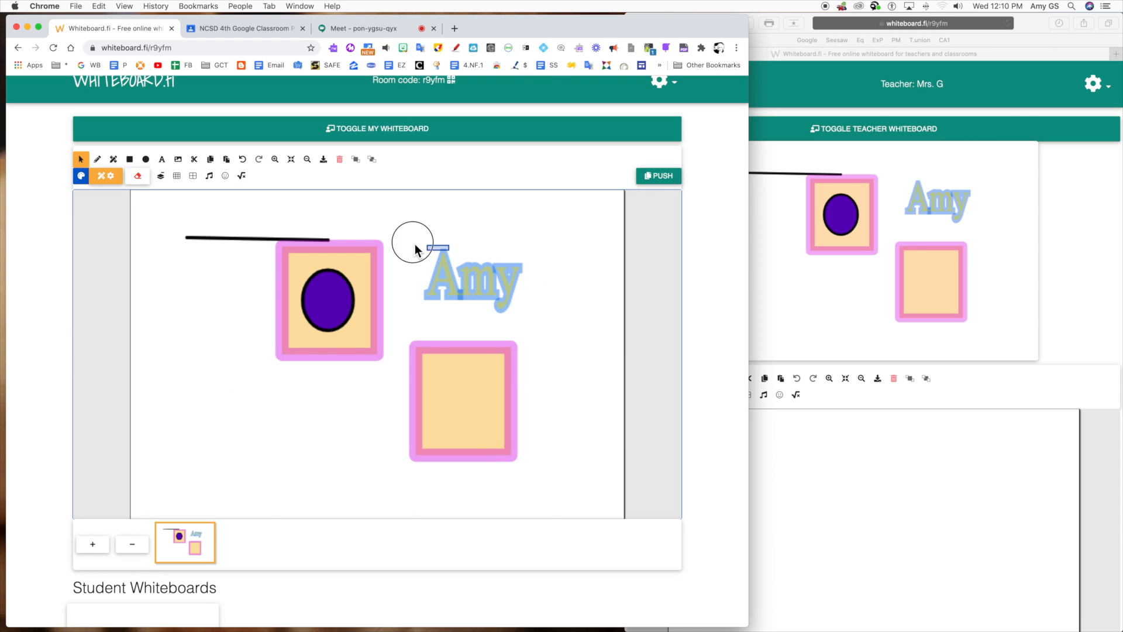
pyautogui.click(513, 387)
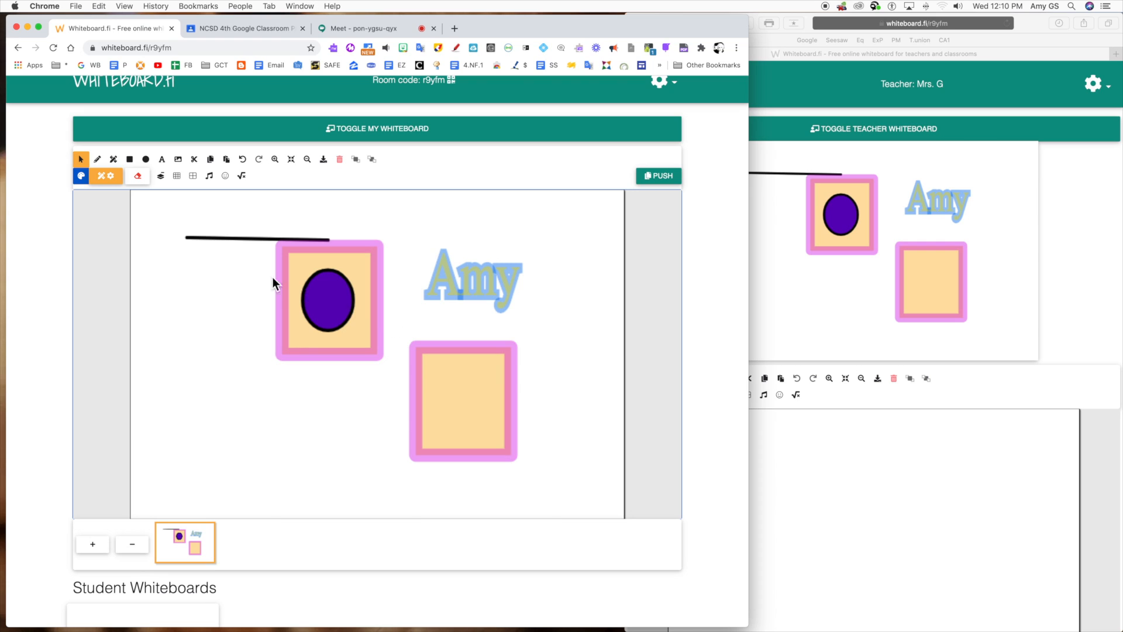
# Clear both foreground and background, add the small-square grid background, and try to select the grid.
pyautogui.click(140, 178)
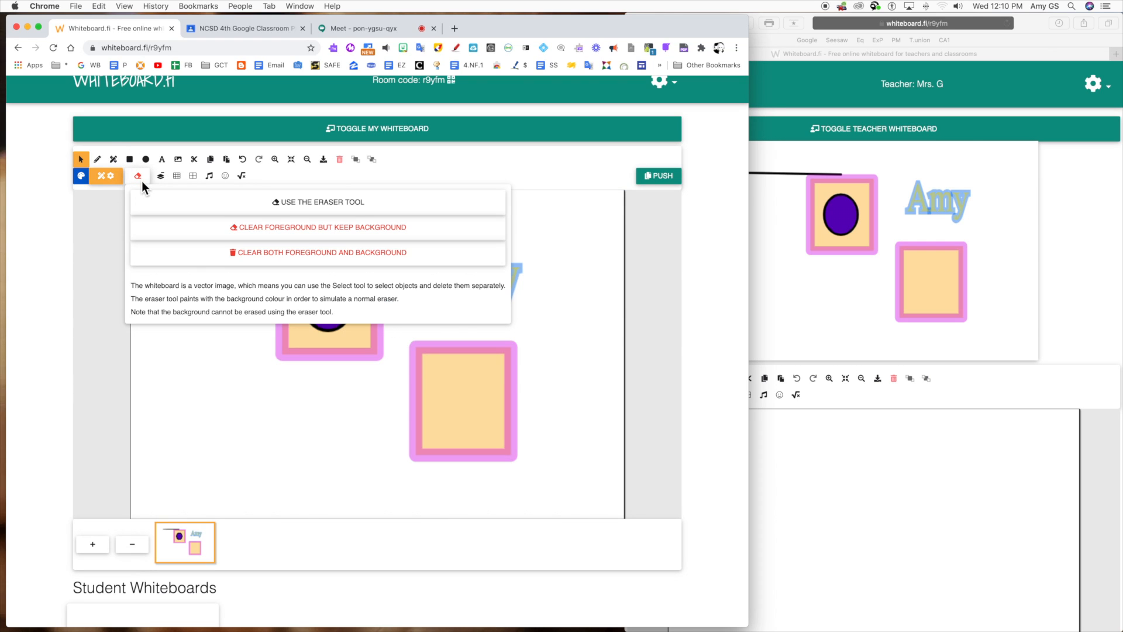
pyautogui.click(224, 255)
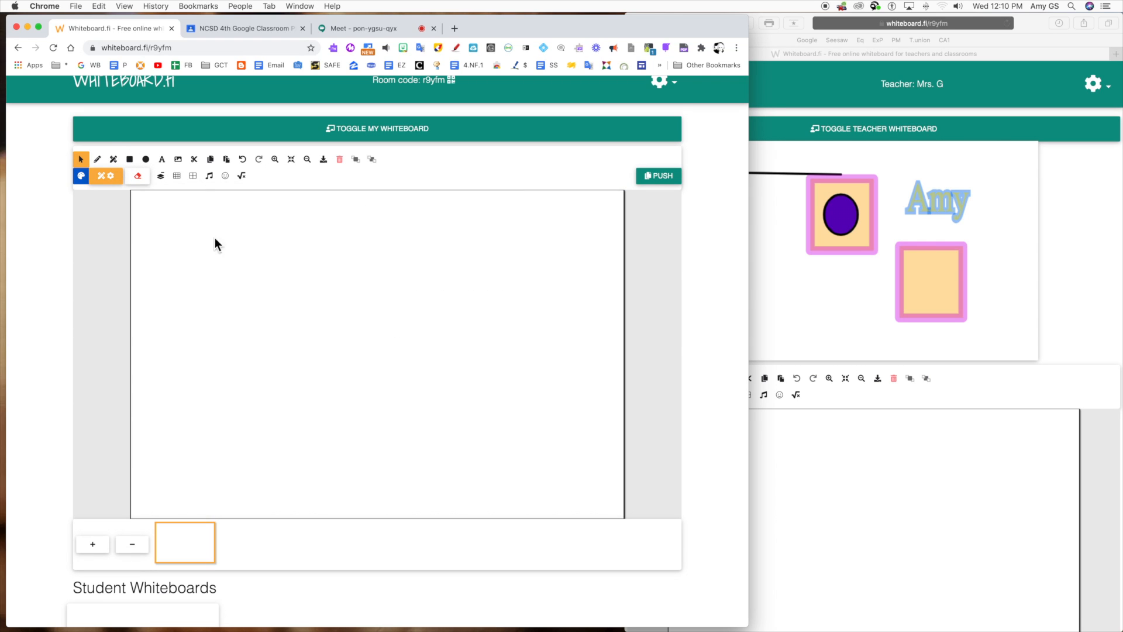
pyautogui.click(181, 180)
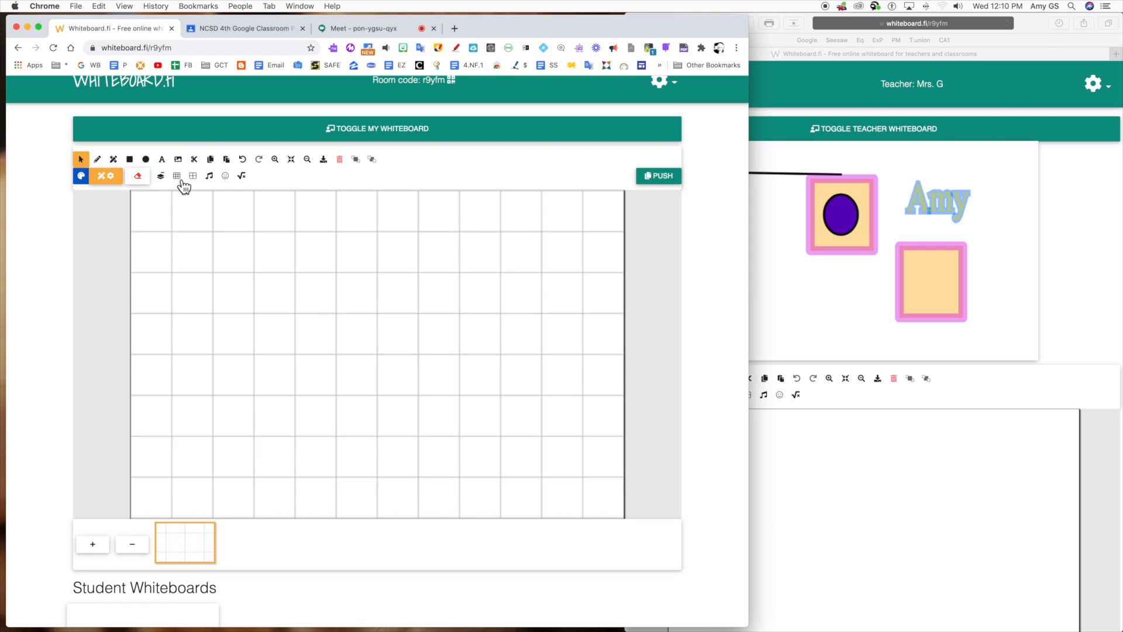
pyautogui.moveTo(229, 264); pyautogui.dragTo(386, 306)
pyautogui.moveTo(258, 316); pyautogui.dragTo(416, 368)
pyautogui.moveTo(232, 375); pyautogui.dragTo(431, 416)
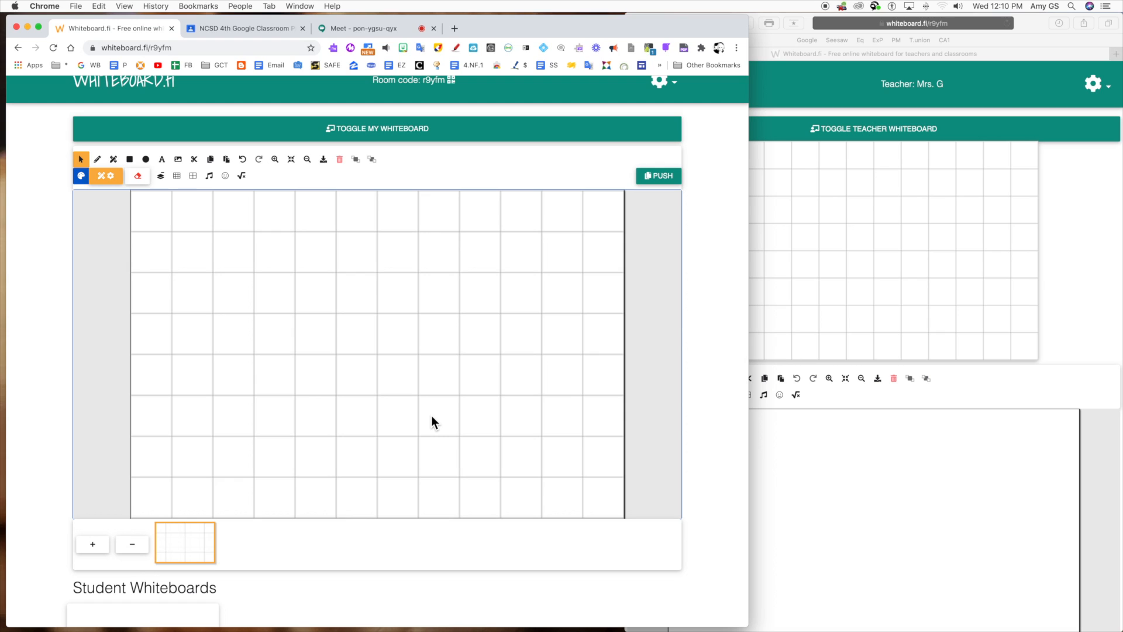
# Clear both foreground and background again, and add the larger grid with 8 columns and 5 rows.
pyautogui.click(141, 176)
pyautogui.click(246, 256)
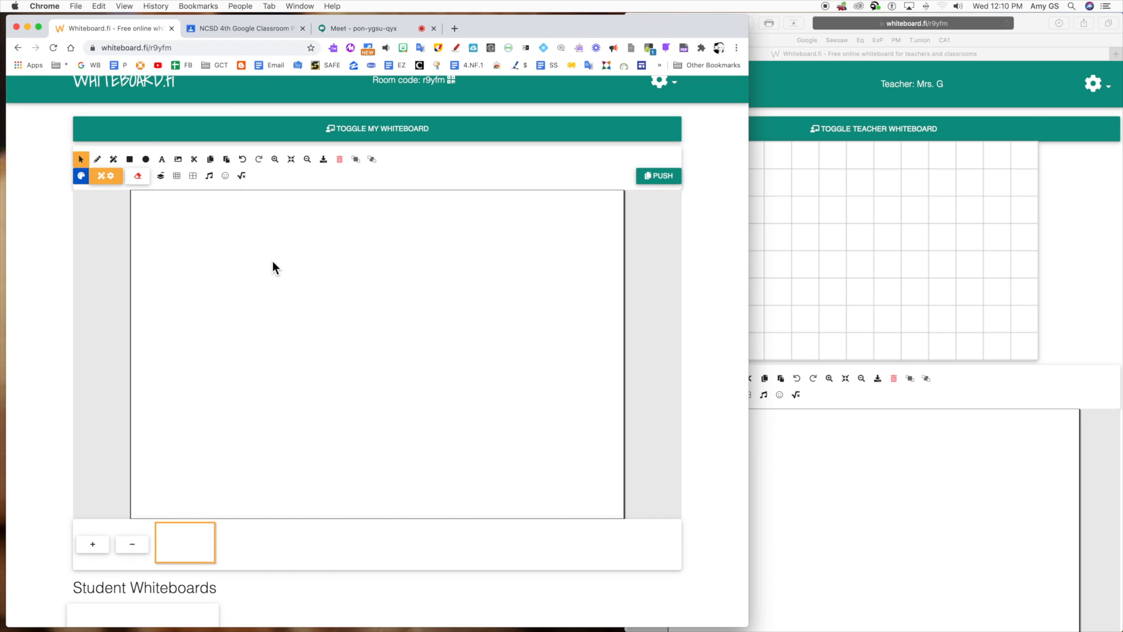
pyautogui.click(199, 179)
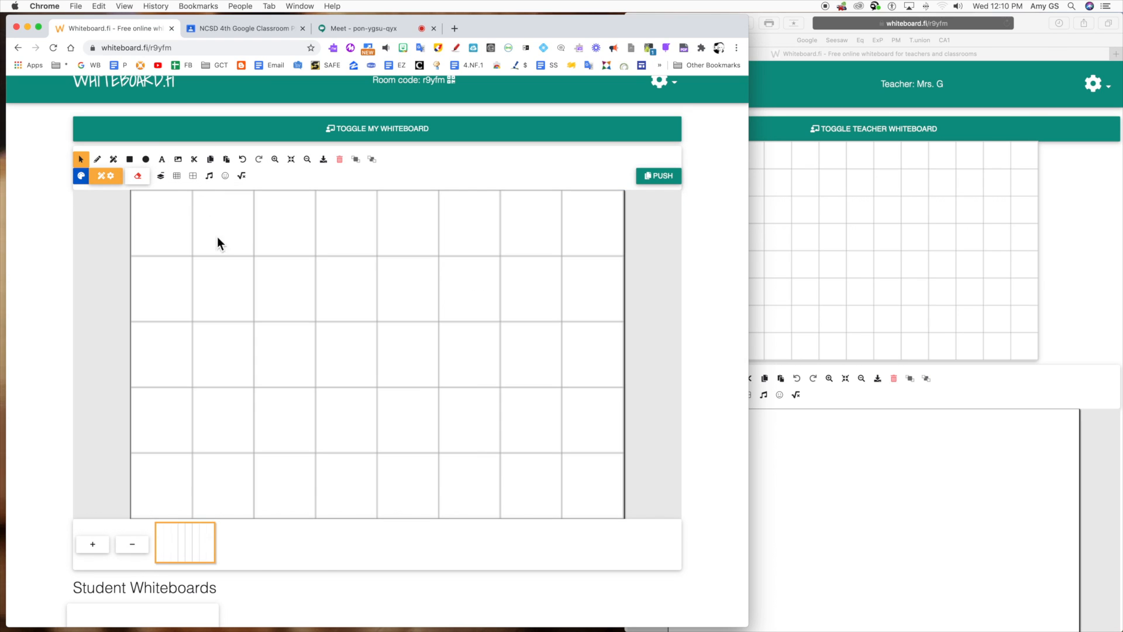
# Clear the grid from the whiteboard and add the music staff background.
pyautogui.click(141, 176)
pyautogui.click(211, 178)
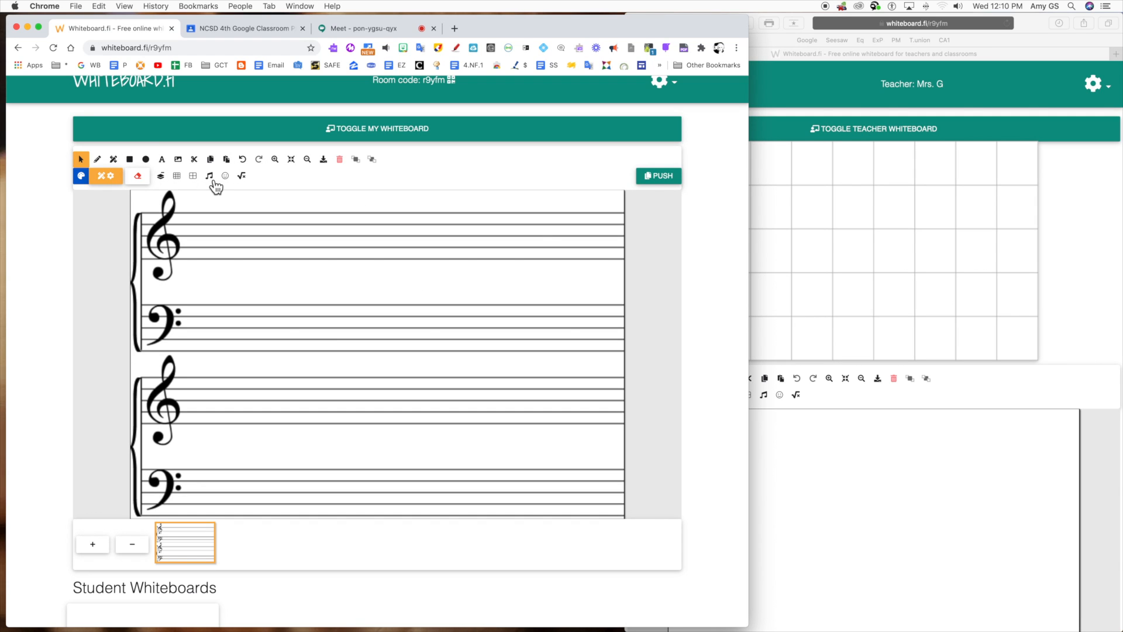
# Insert the smiling sunglasses emoji and move it onto the uppermost treble staff, just after the clef.
pyautogui.click(225, 177)
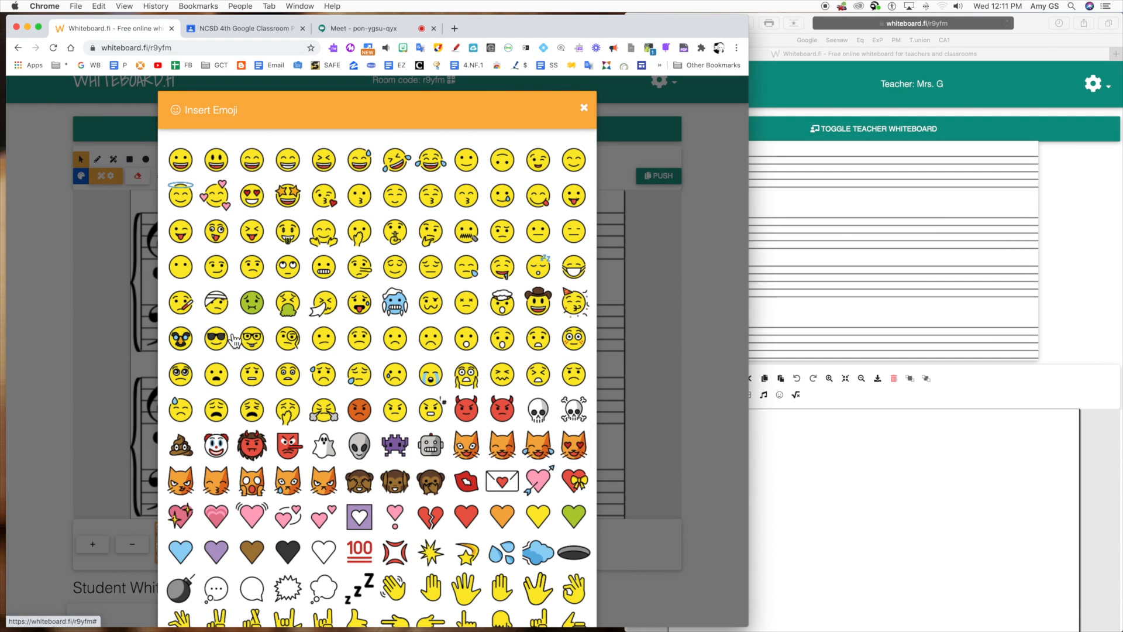
pyautogui.click(225, 338)
pyautogui.moveTo(407, 325); pyautogui.dragTo(212, 225)
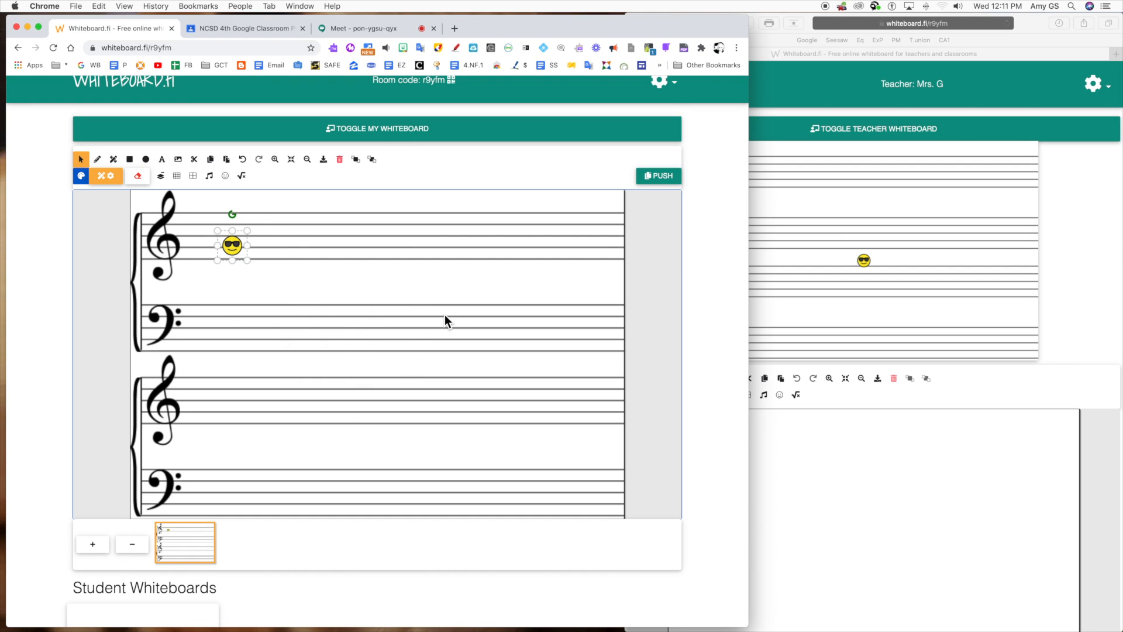
# Open the math equation editor for the whiteboard.
pyautogui.click(242, 177)
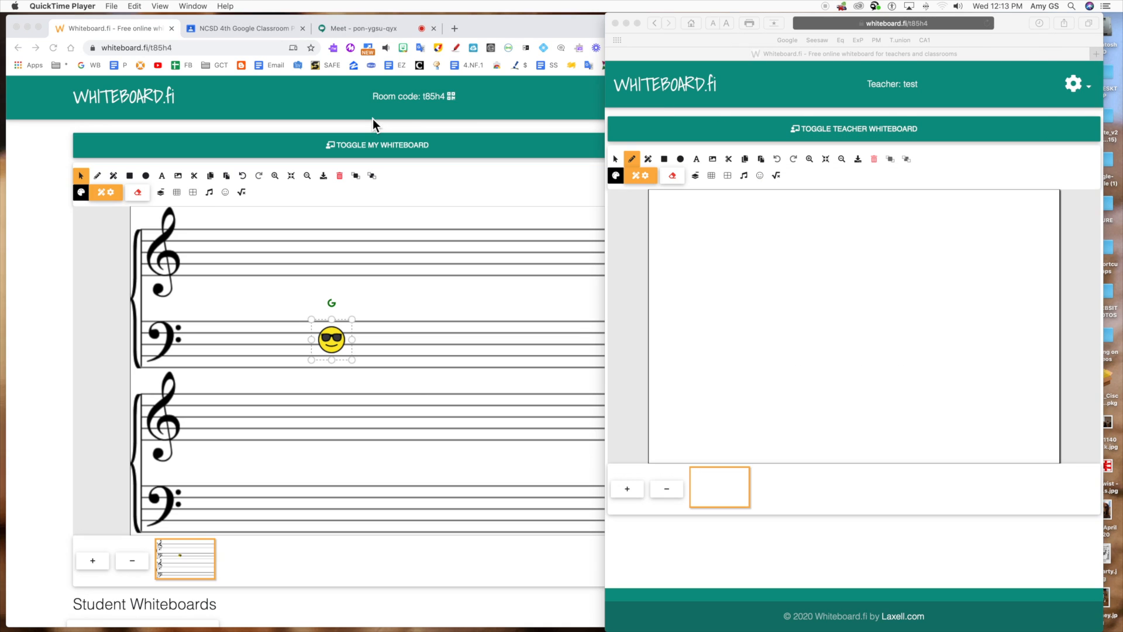
# Examine the room settings for saving all whiteboards as PDF and closing the room.
pyautogui.click(454, 166)
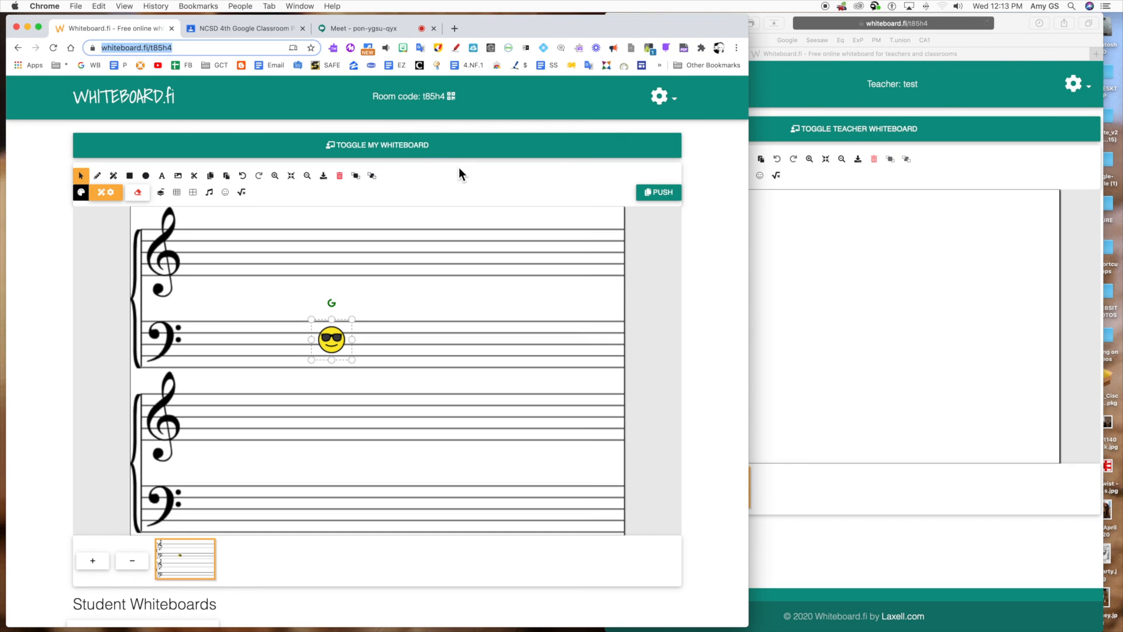
pyautogui.click(668, 109)
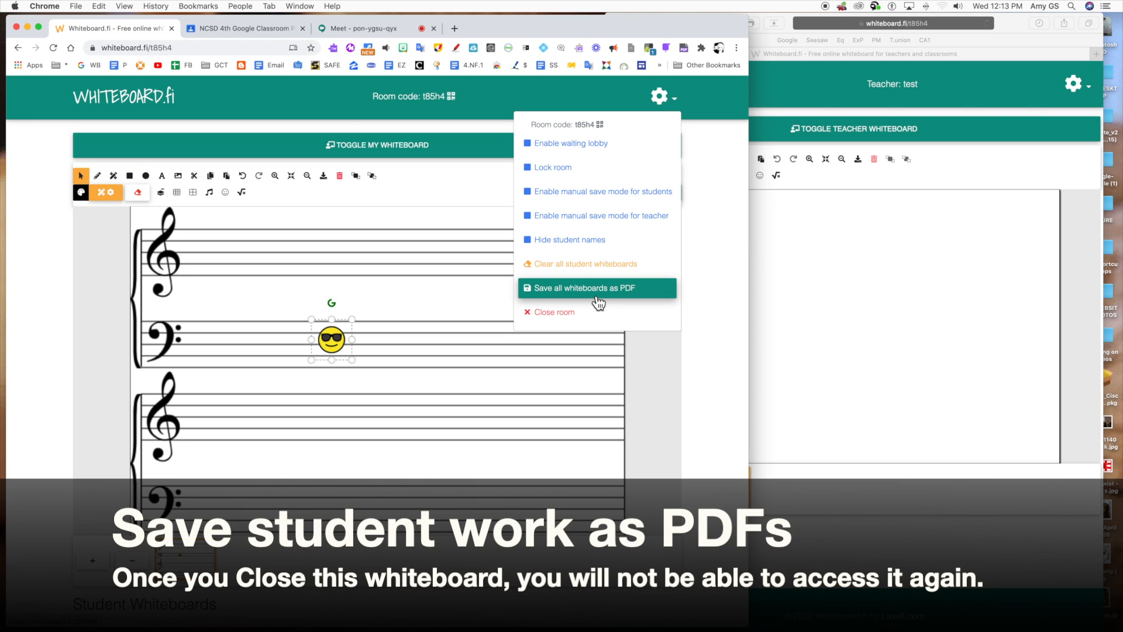
pyautogui.click(565, 316)
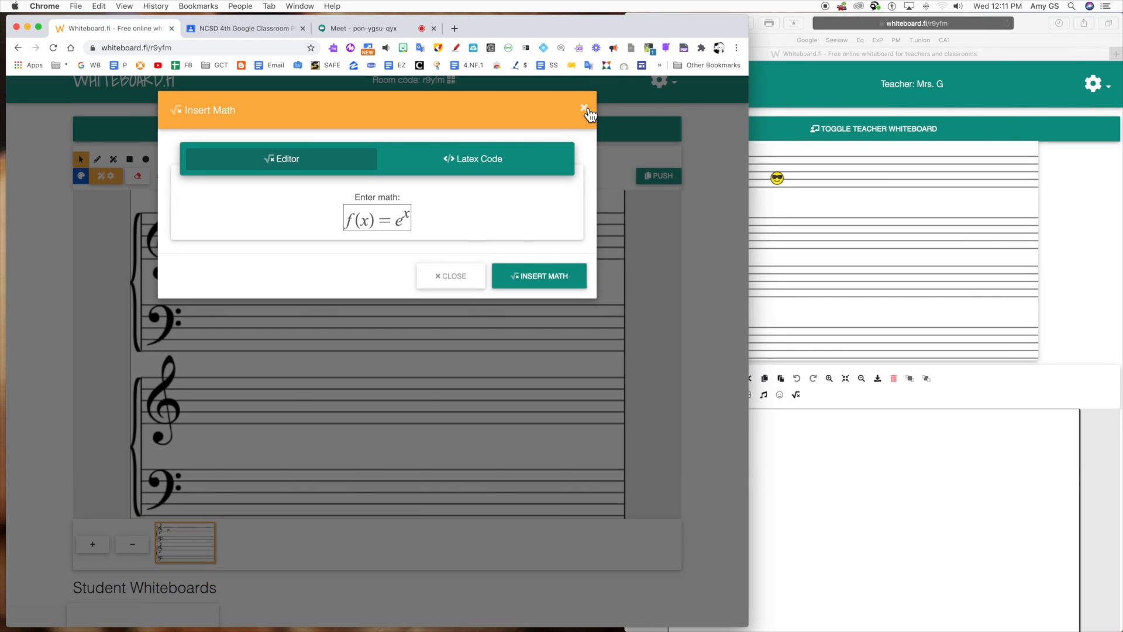
# Close the math editor without inserting an equation and return to the whiteboard and student whiteboards area.
pyautogui.click(585, 106)
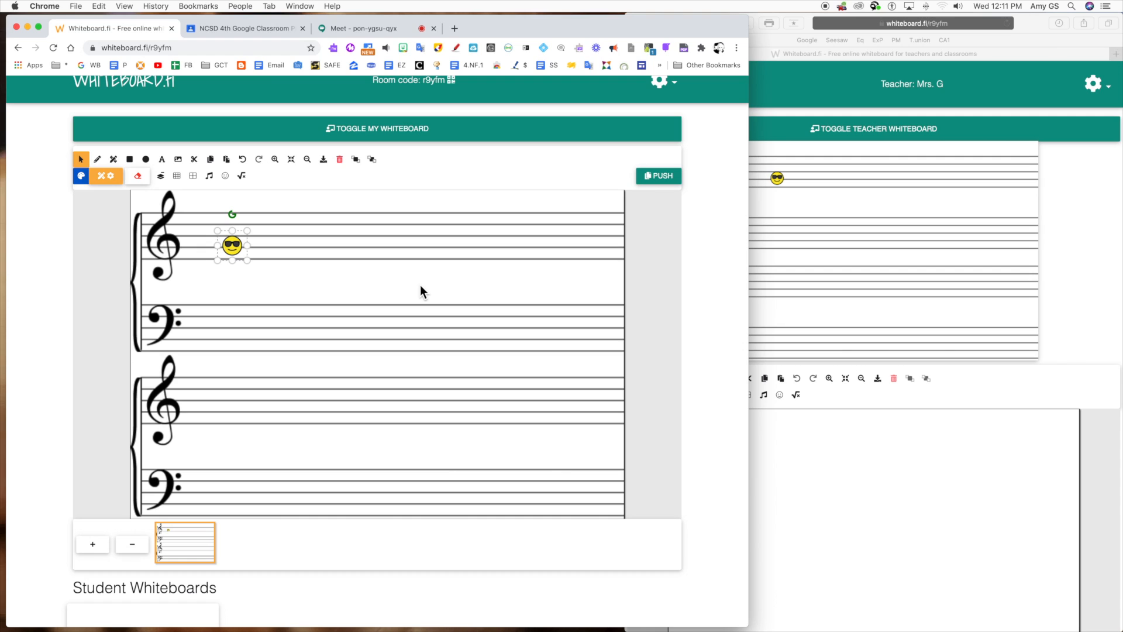
pyautogui.scroll(-1, 420, 286)
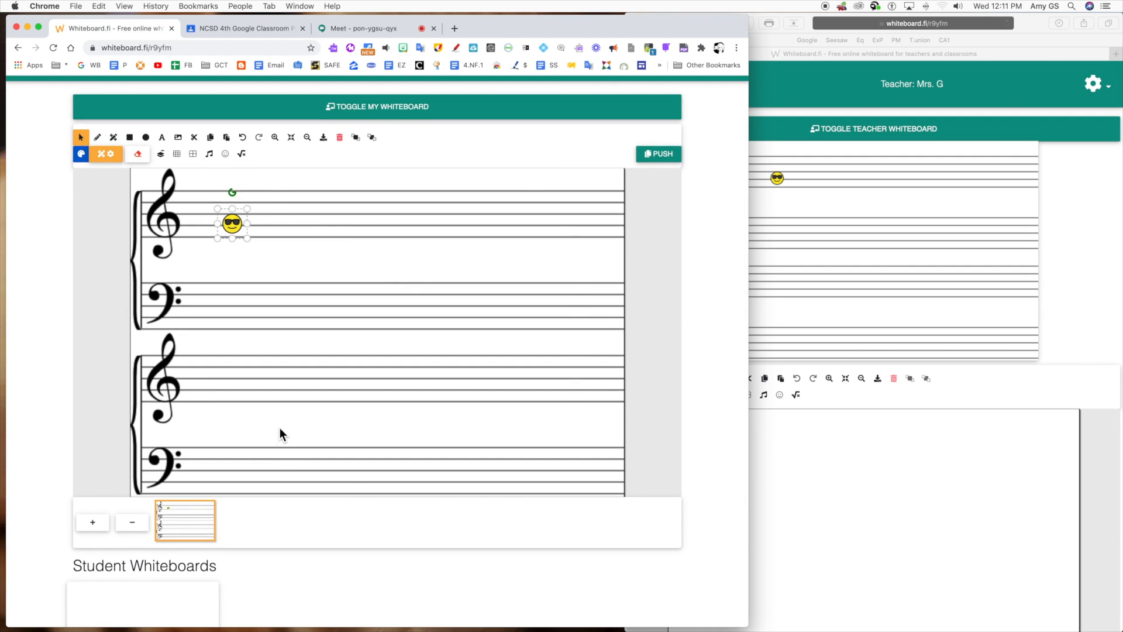
pyautogui.scroll(-1, 280, 431)
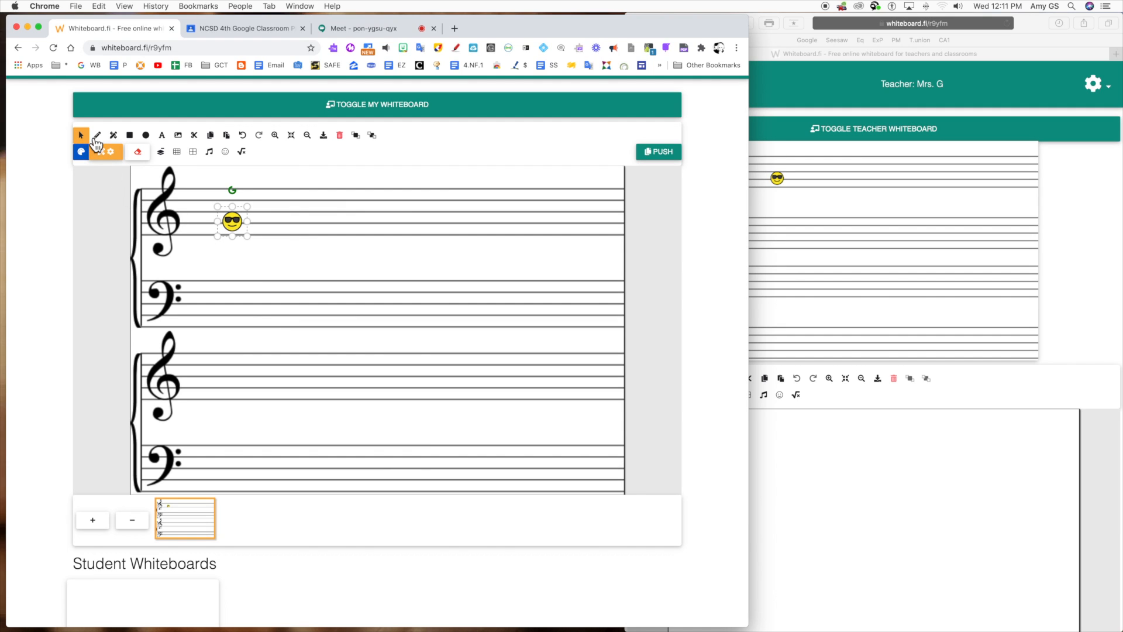